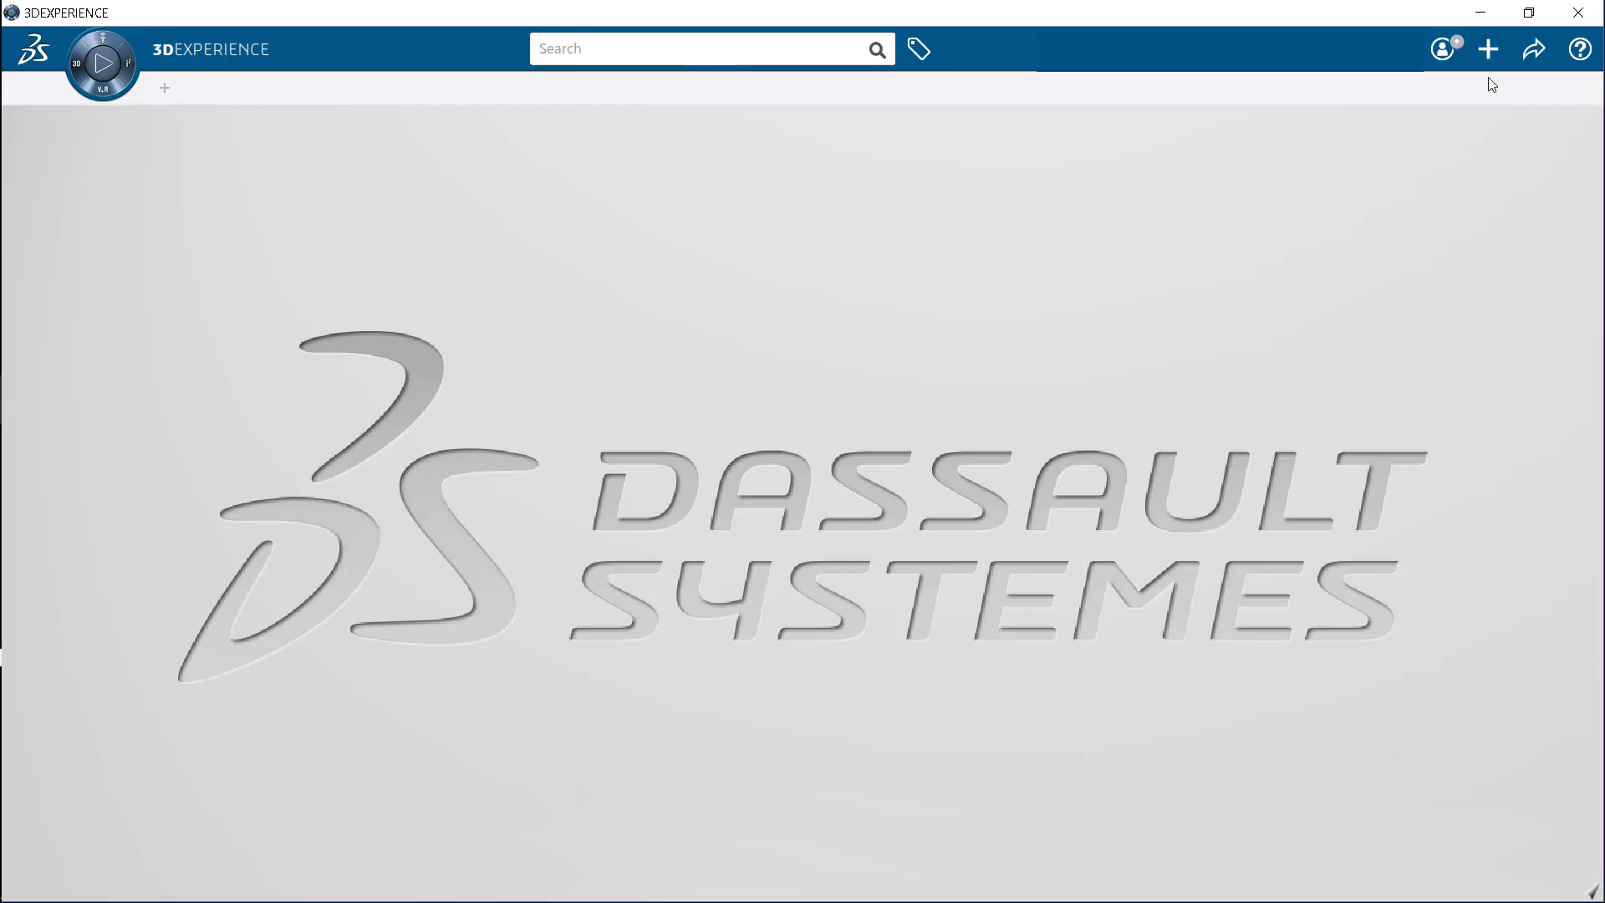
Enable 'Set attributes at creation for all types' from the New Content settings menu.
left_click(1487, 52)
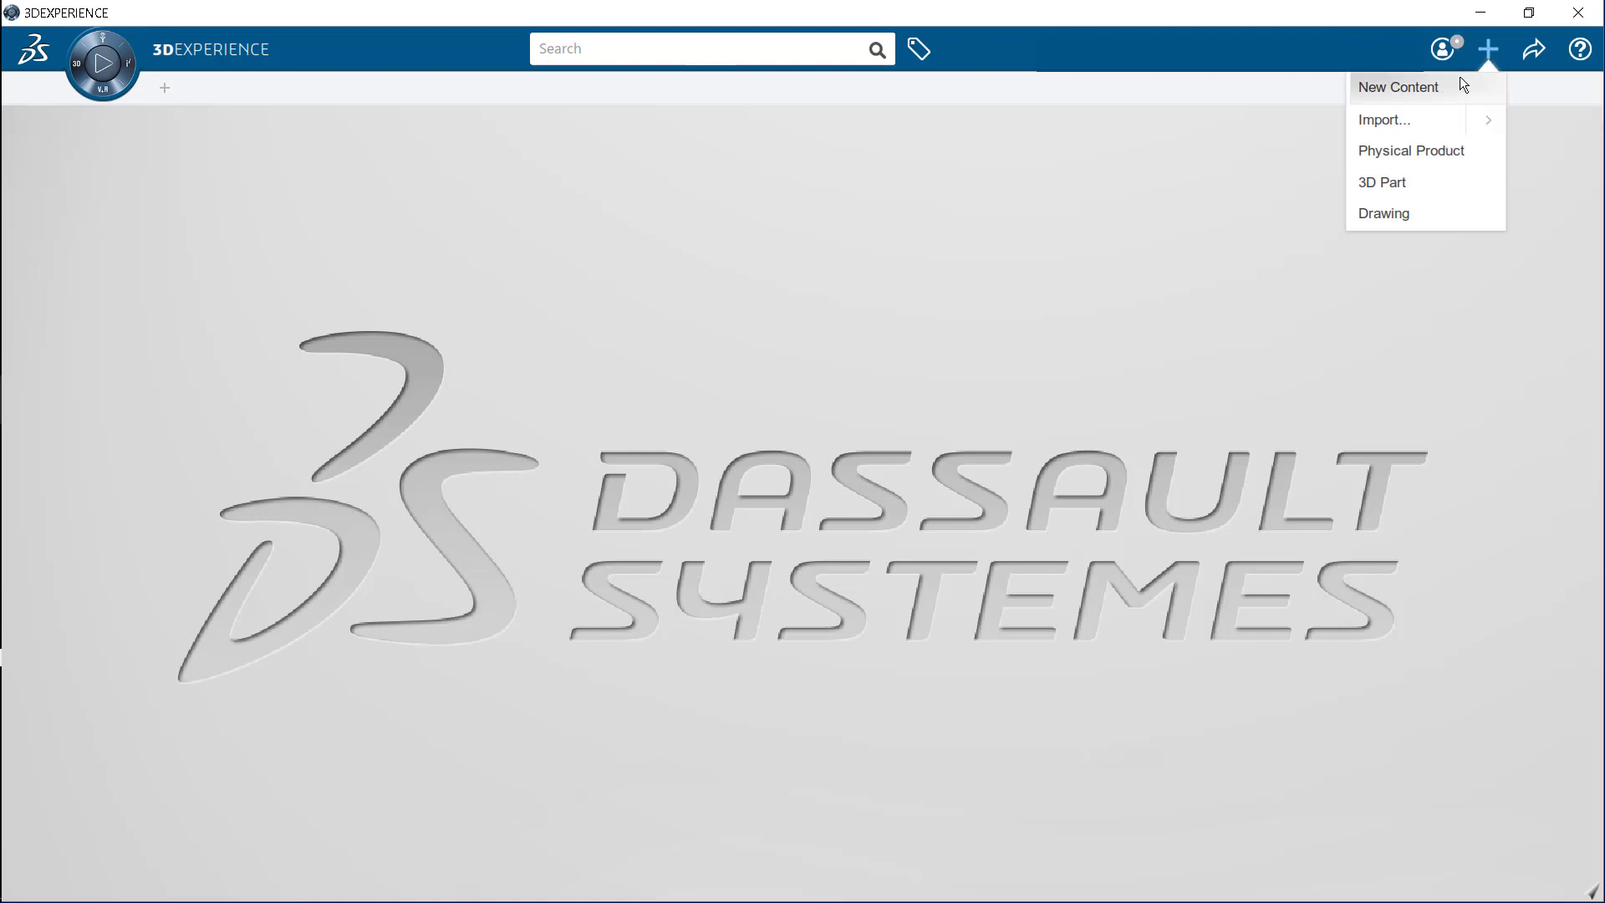
left_click(1461, 85)
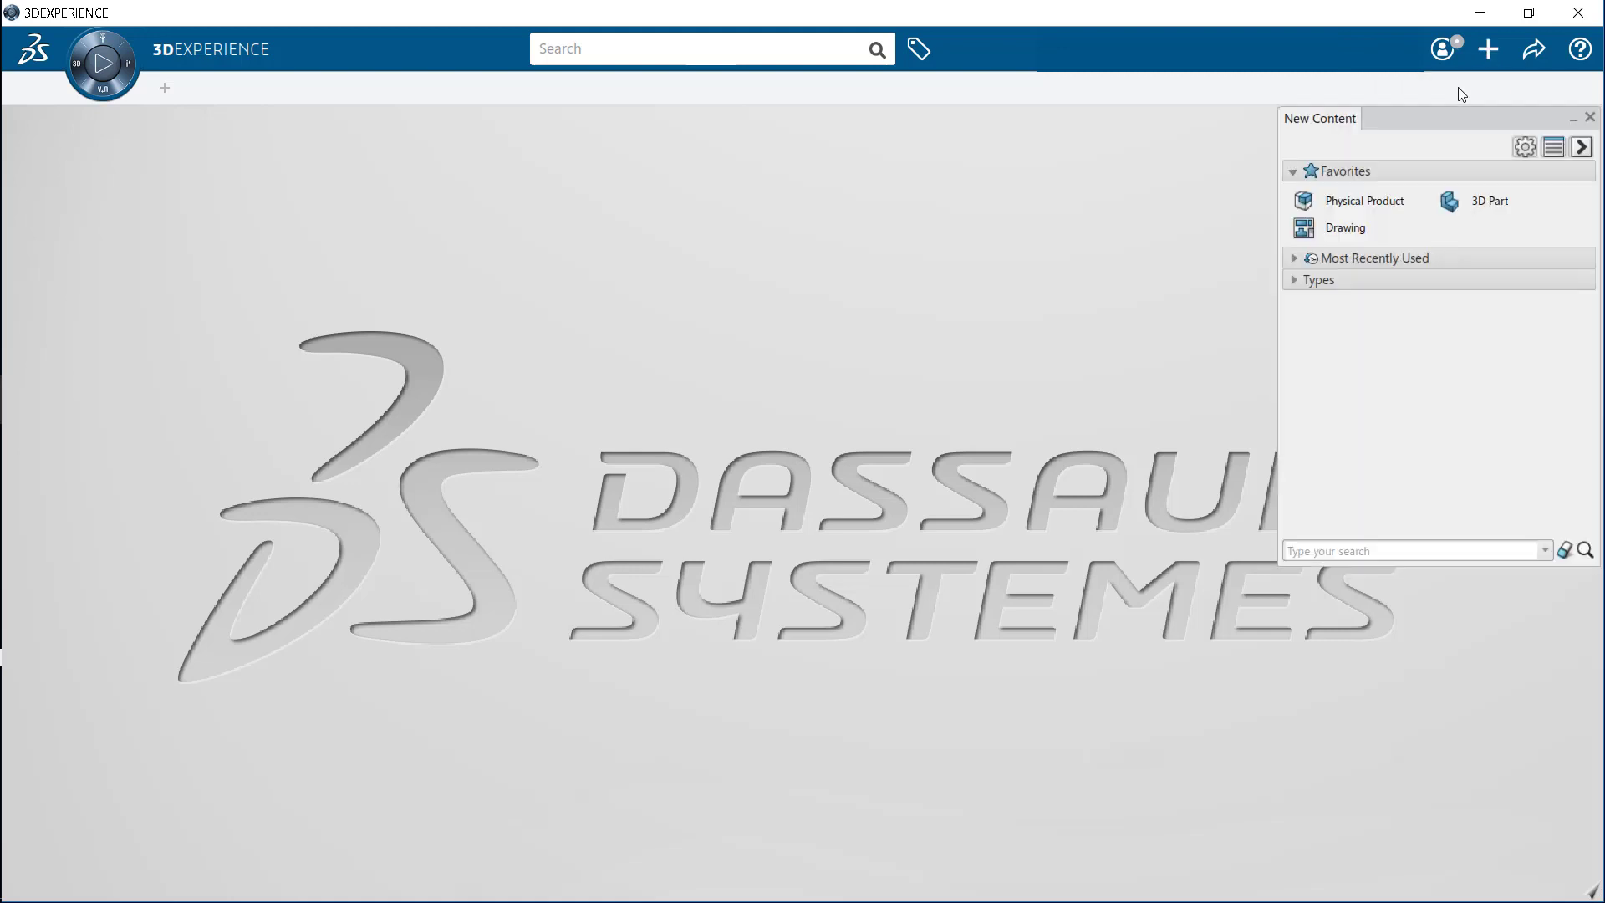
left_click(1525, 147)
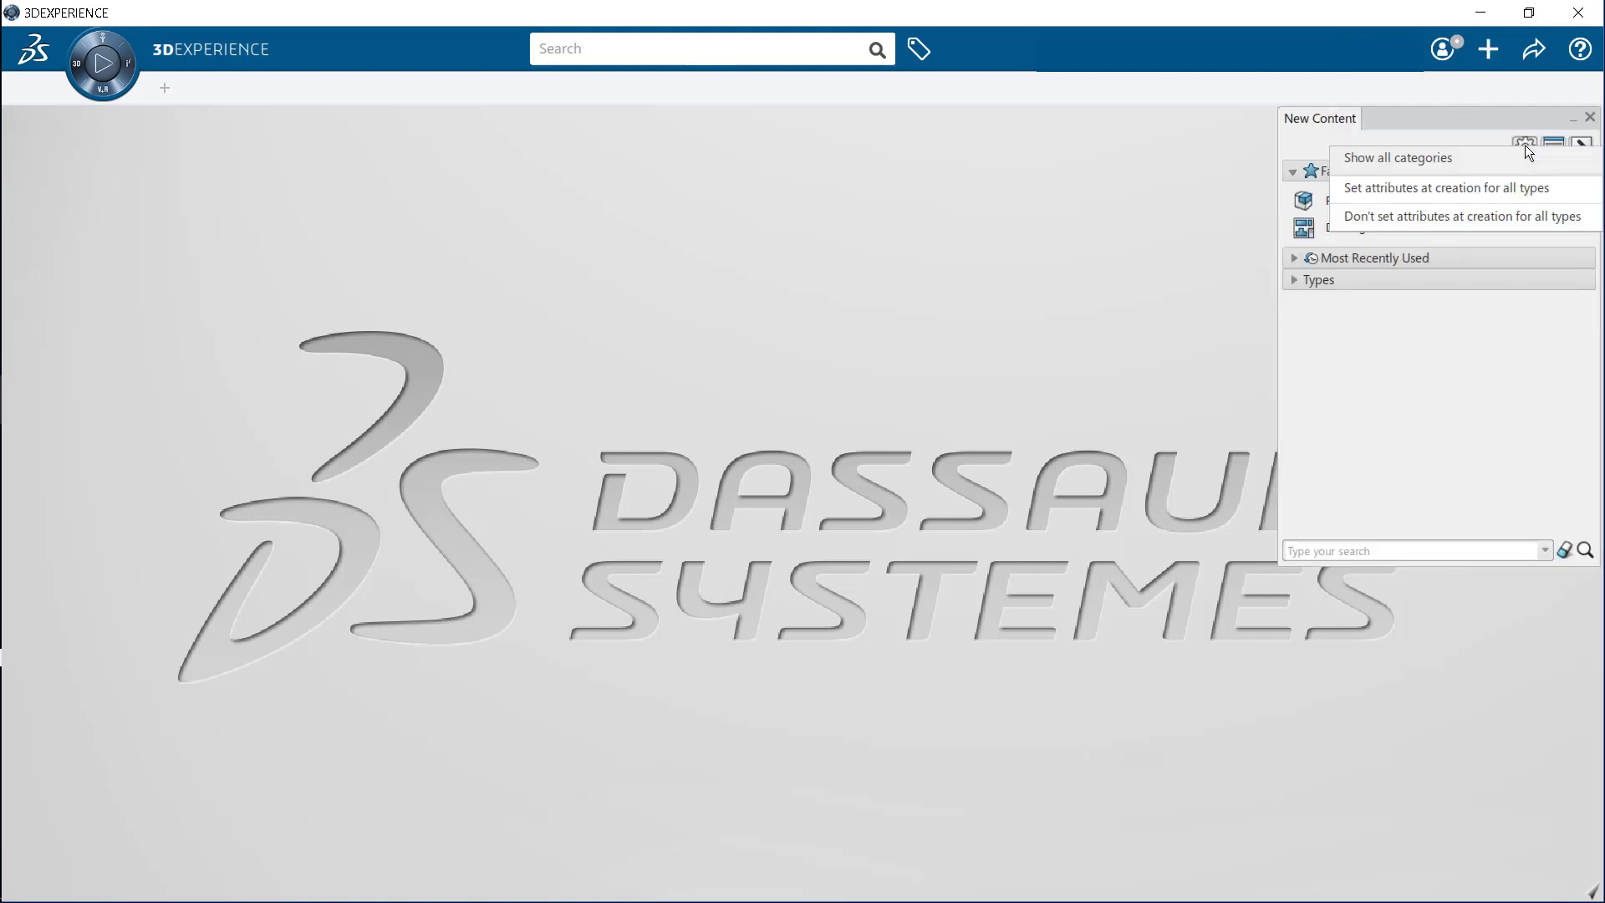
left_click(1481, 194)
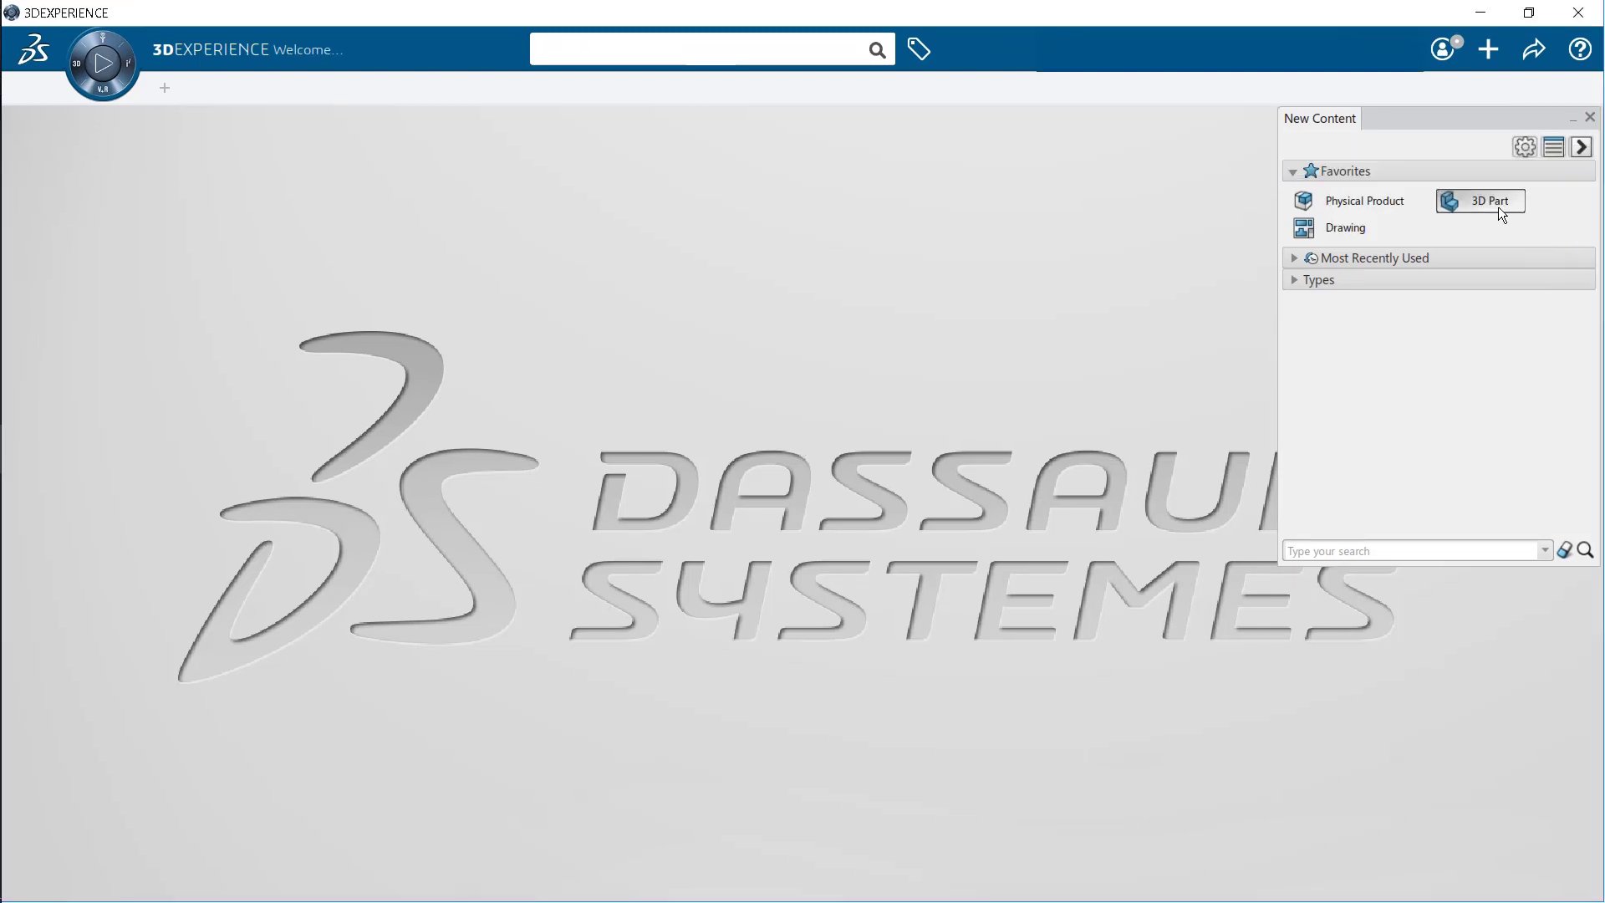
Start a new 3D Part and title it 'Pipe Intersection(Part)'.
left_click(1488, 203)
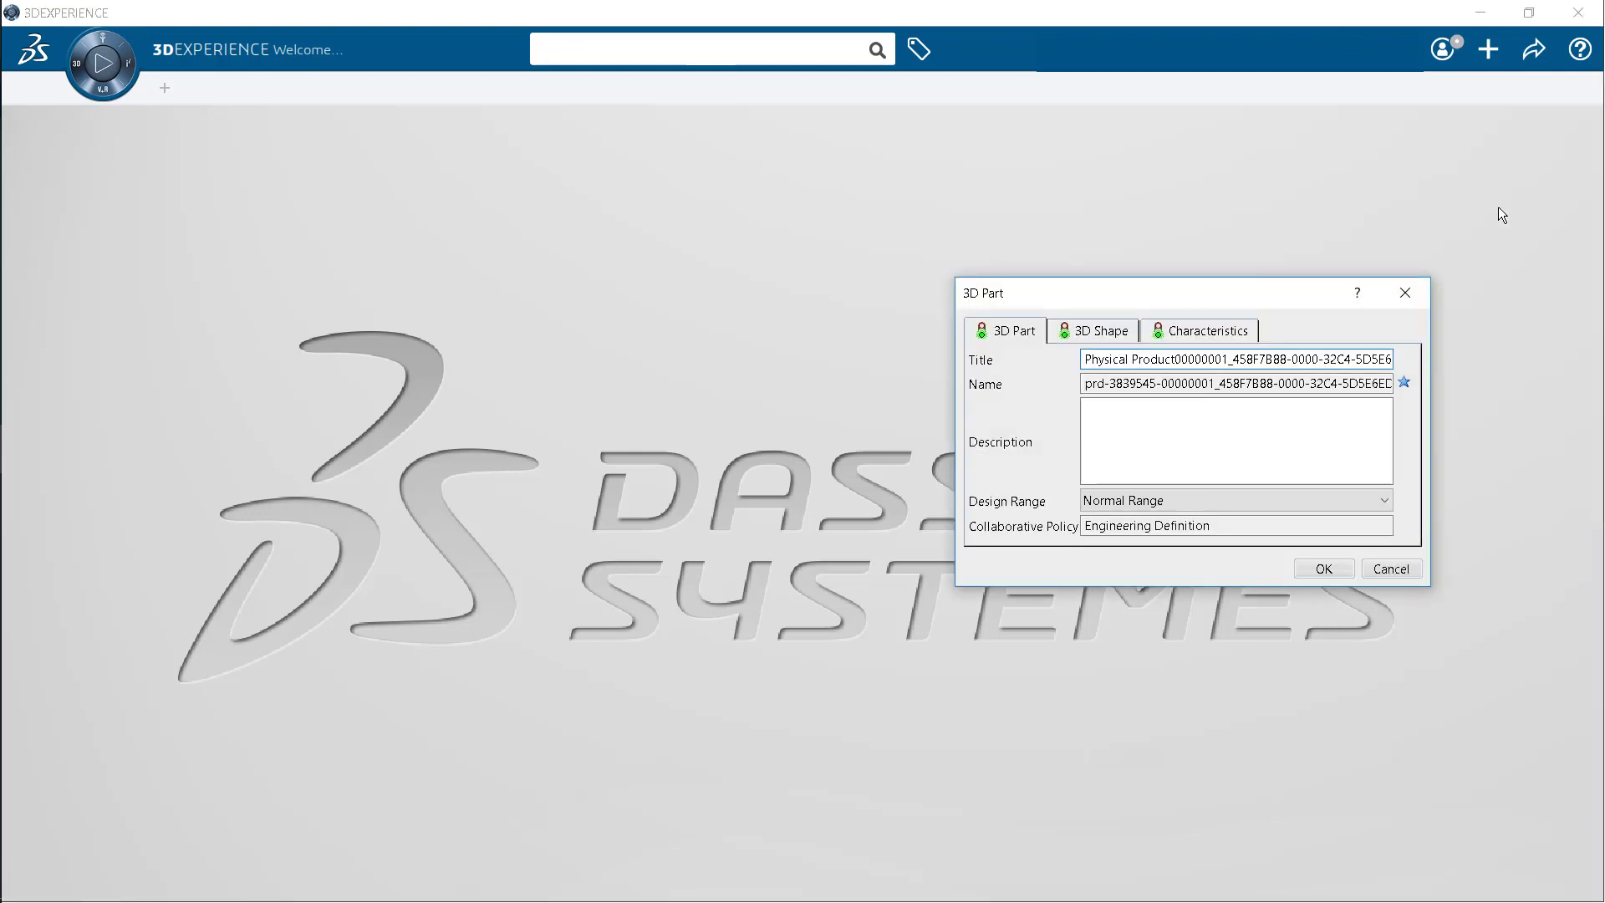
key("ctrl+a")
key("BackSpace")
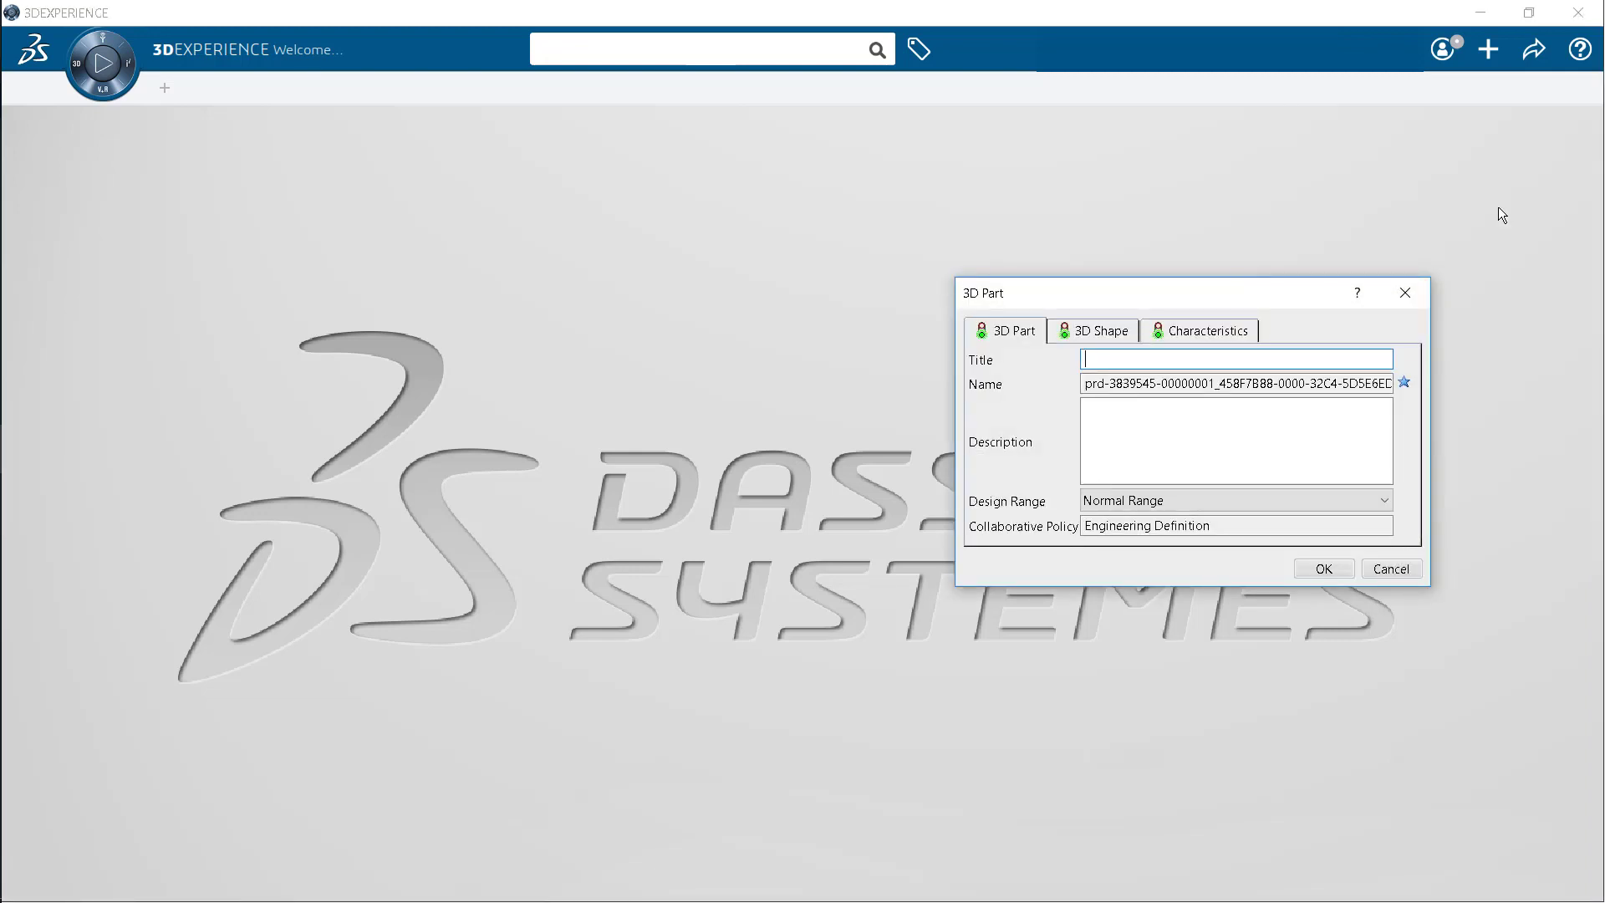
type("Pipe Intersection(Part)")
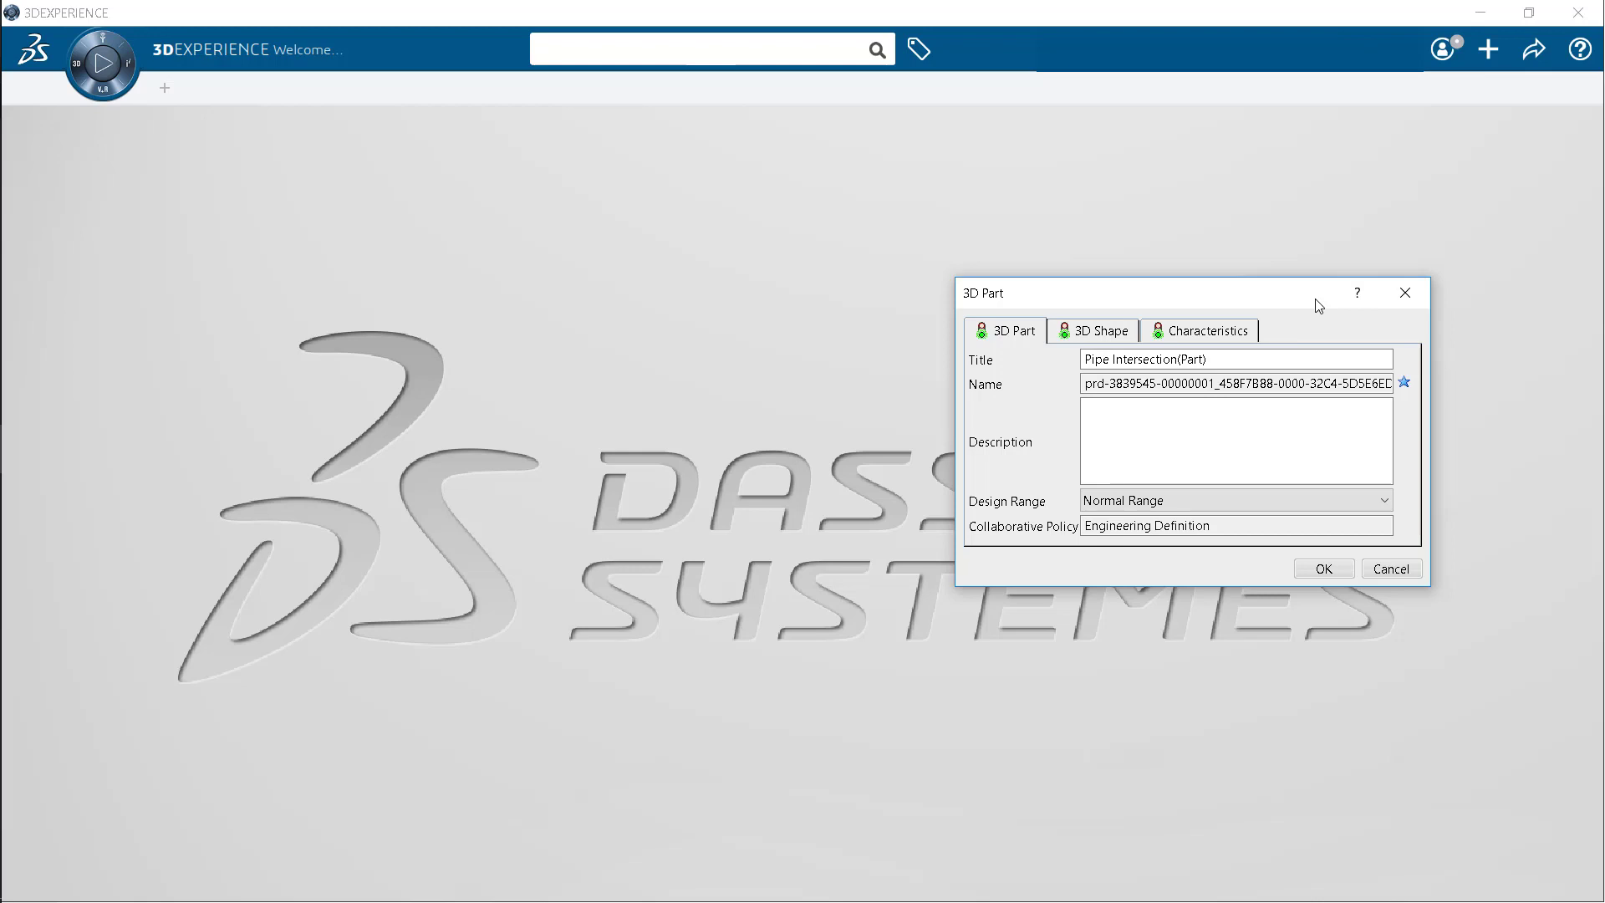
Title the 3D Shape 'Pipe Intersection(Shape)' and create the part.
left_click(1099, 334)
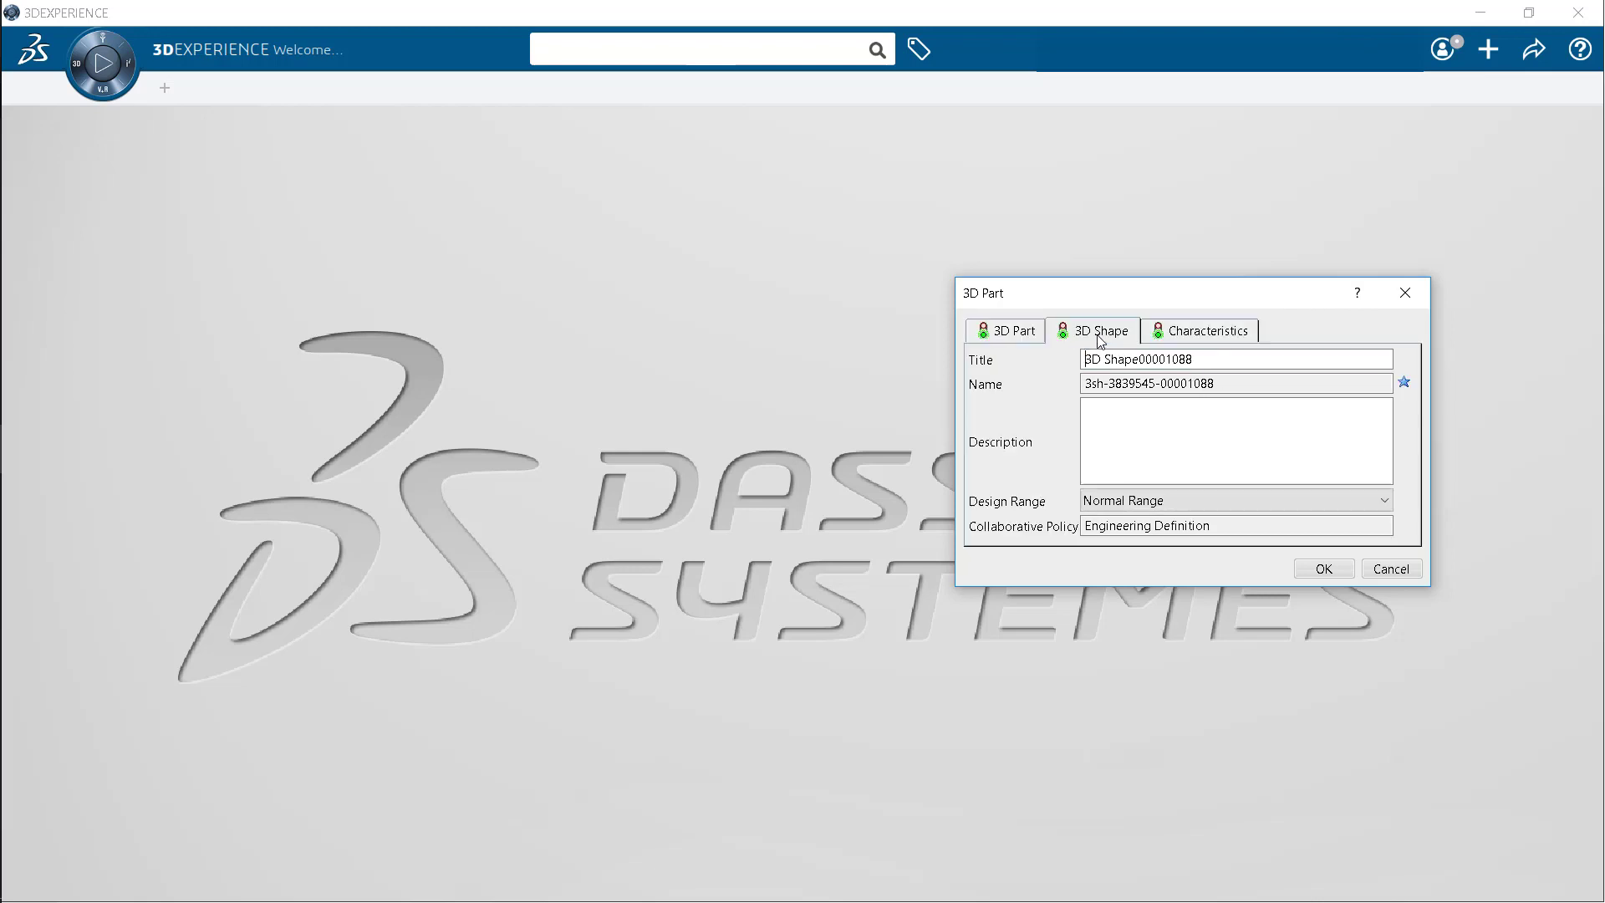
left_click_drag(1221, 359, 1045, 361)
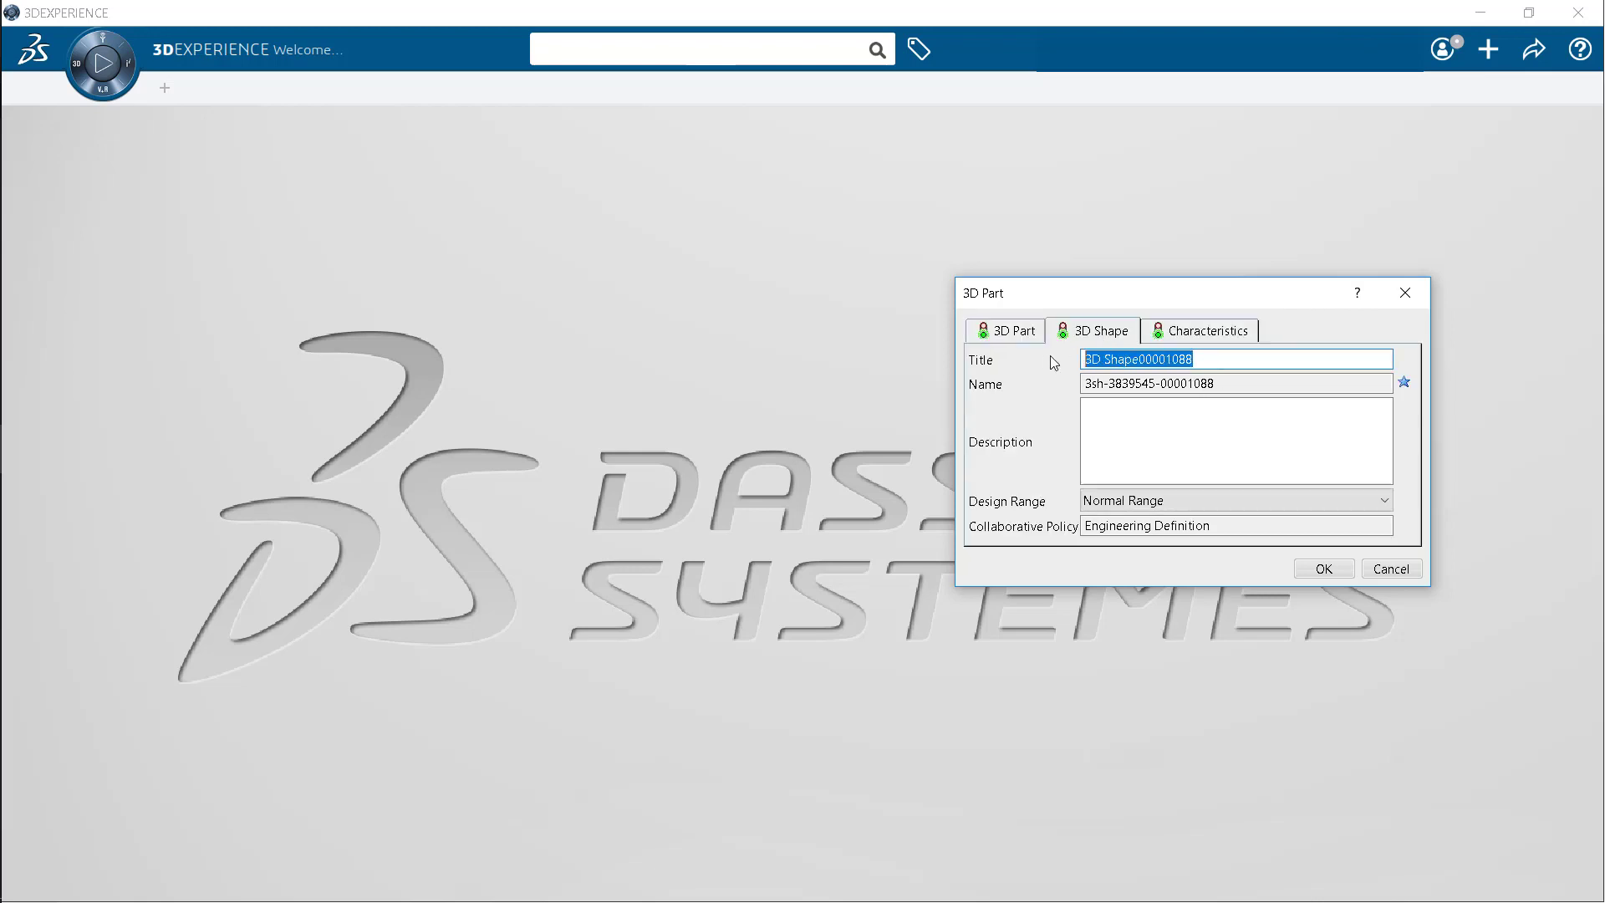
key("BackSpace")
type("Pipe Intersection(Shape)")
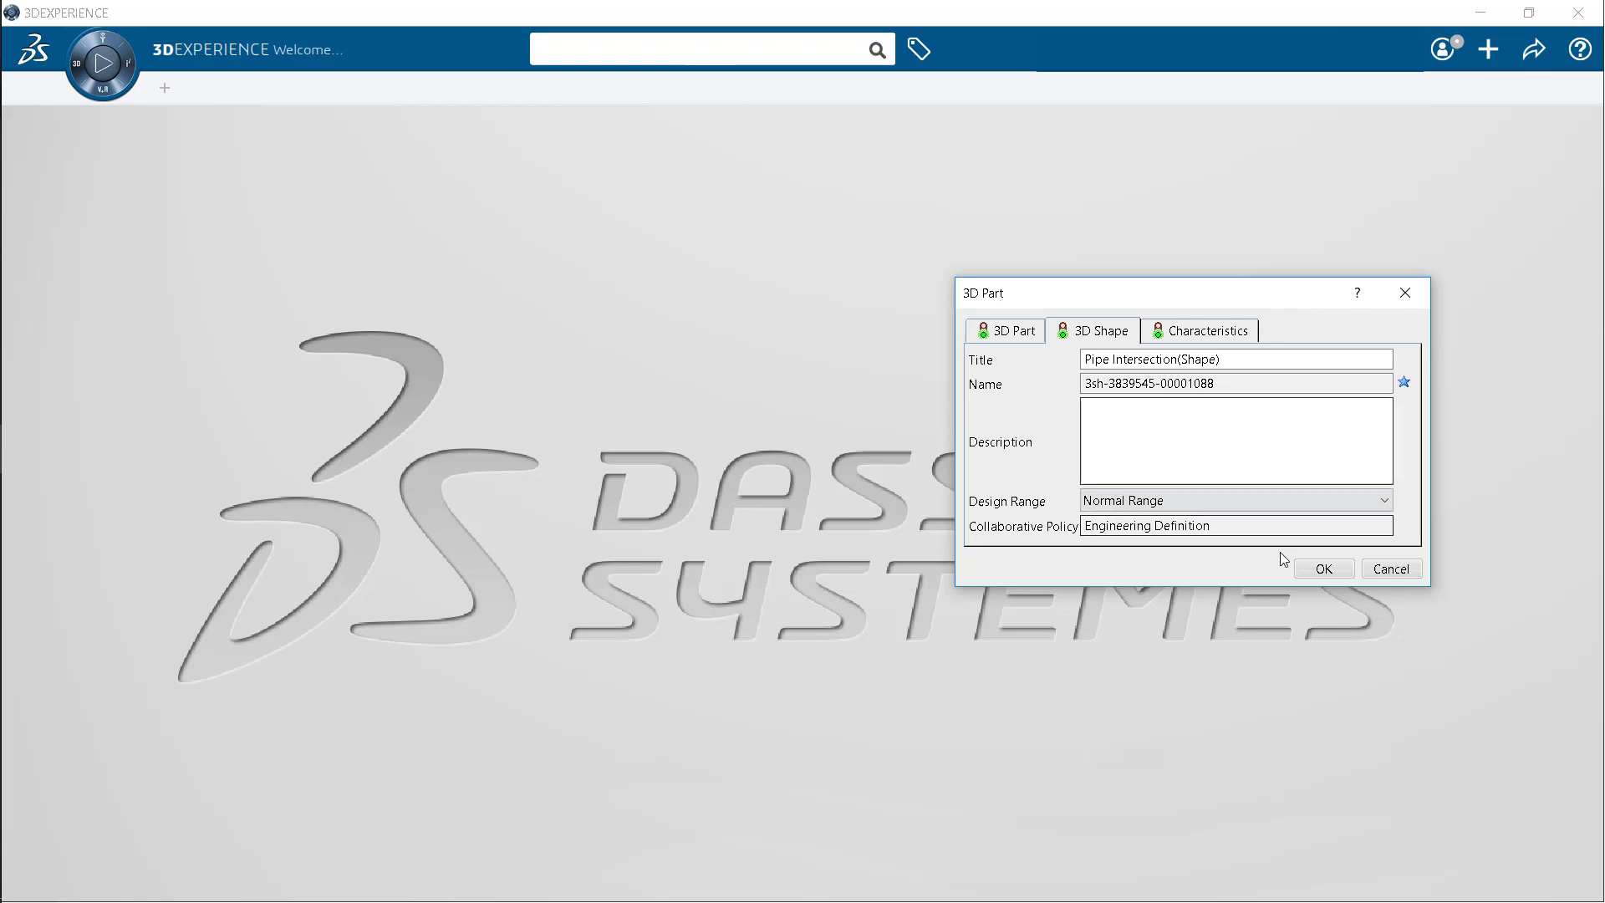
left_click(1323, 568)
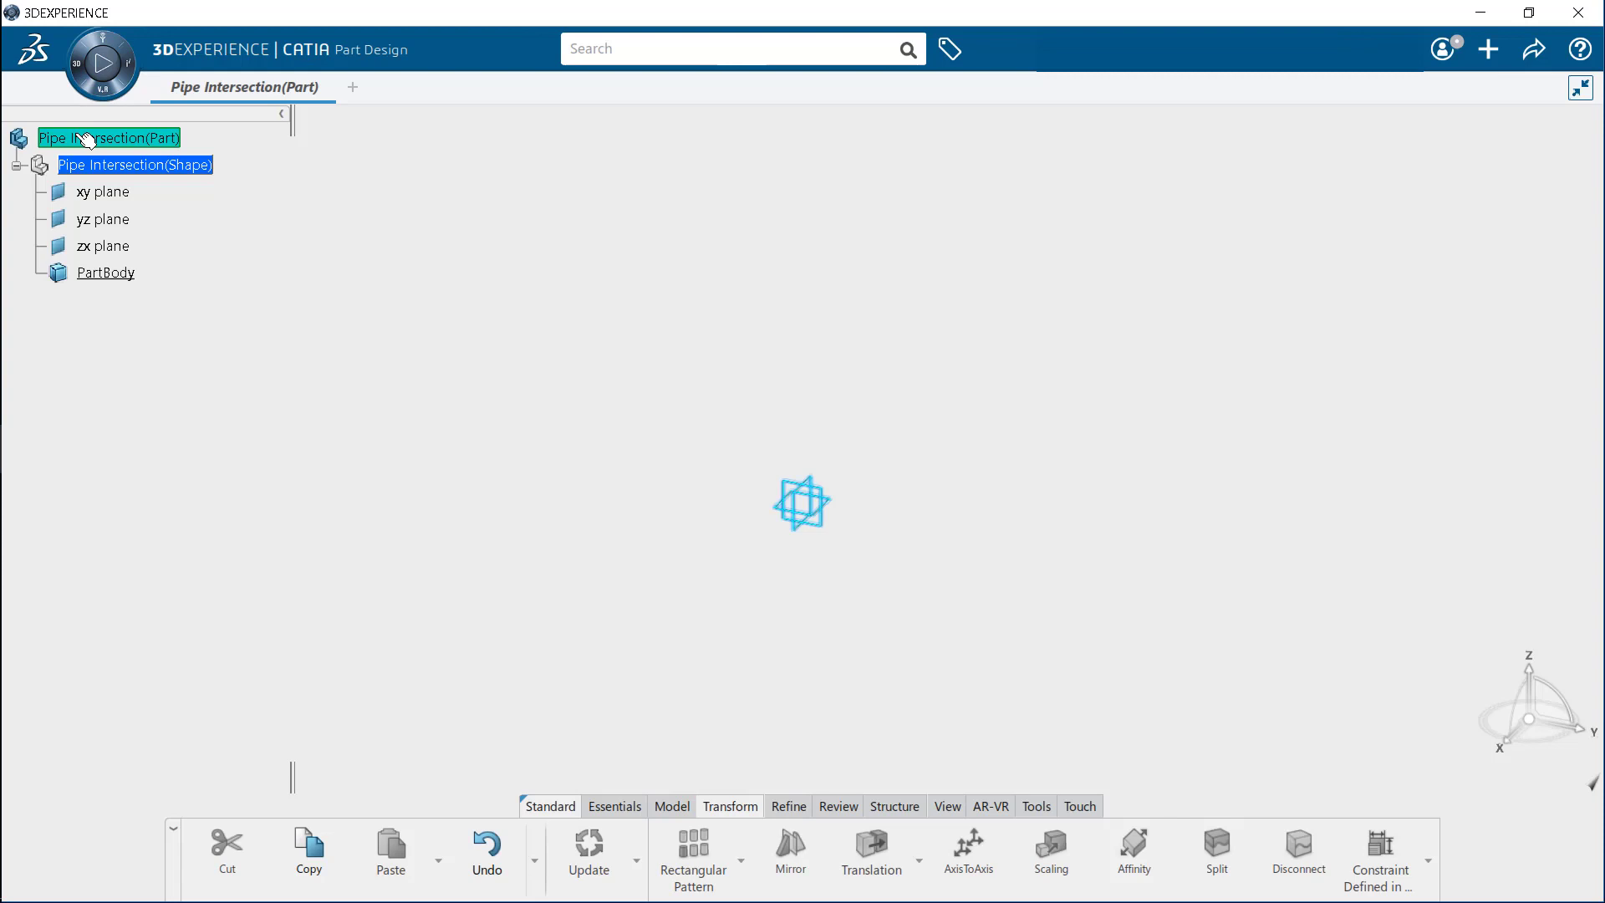
Select PartBody in the specification tree as the working body.
mouse_move(87, 140)
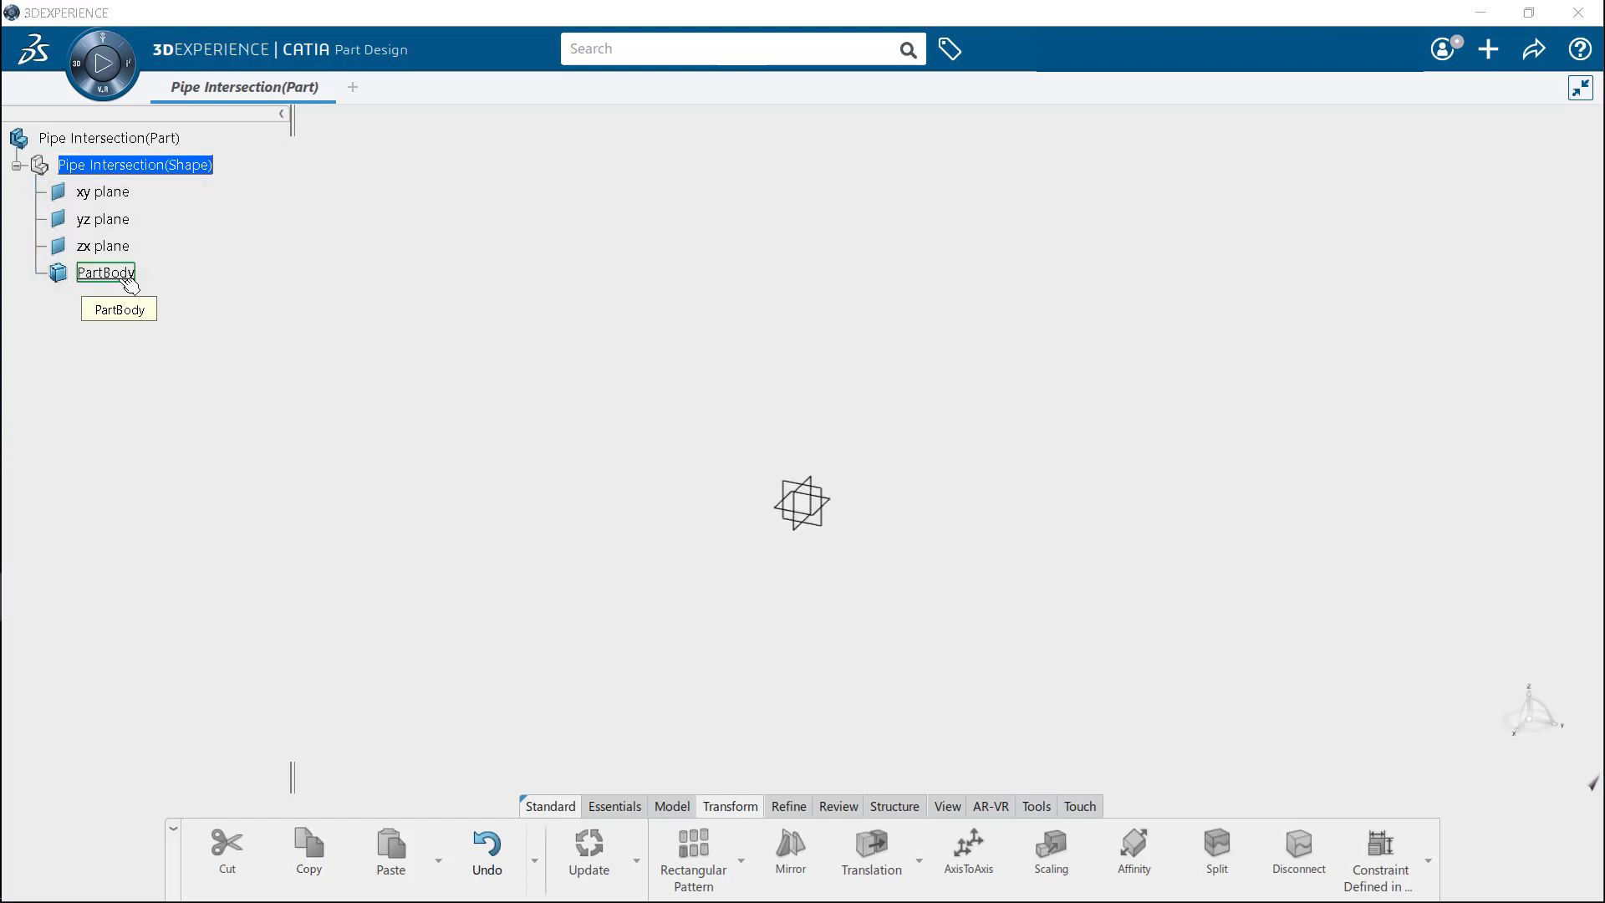
left_click(129, 282)
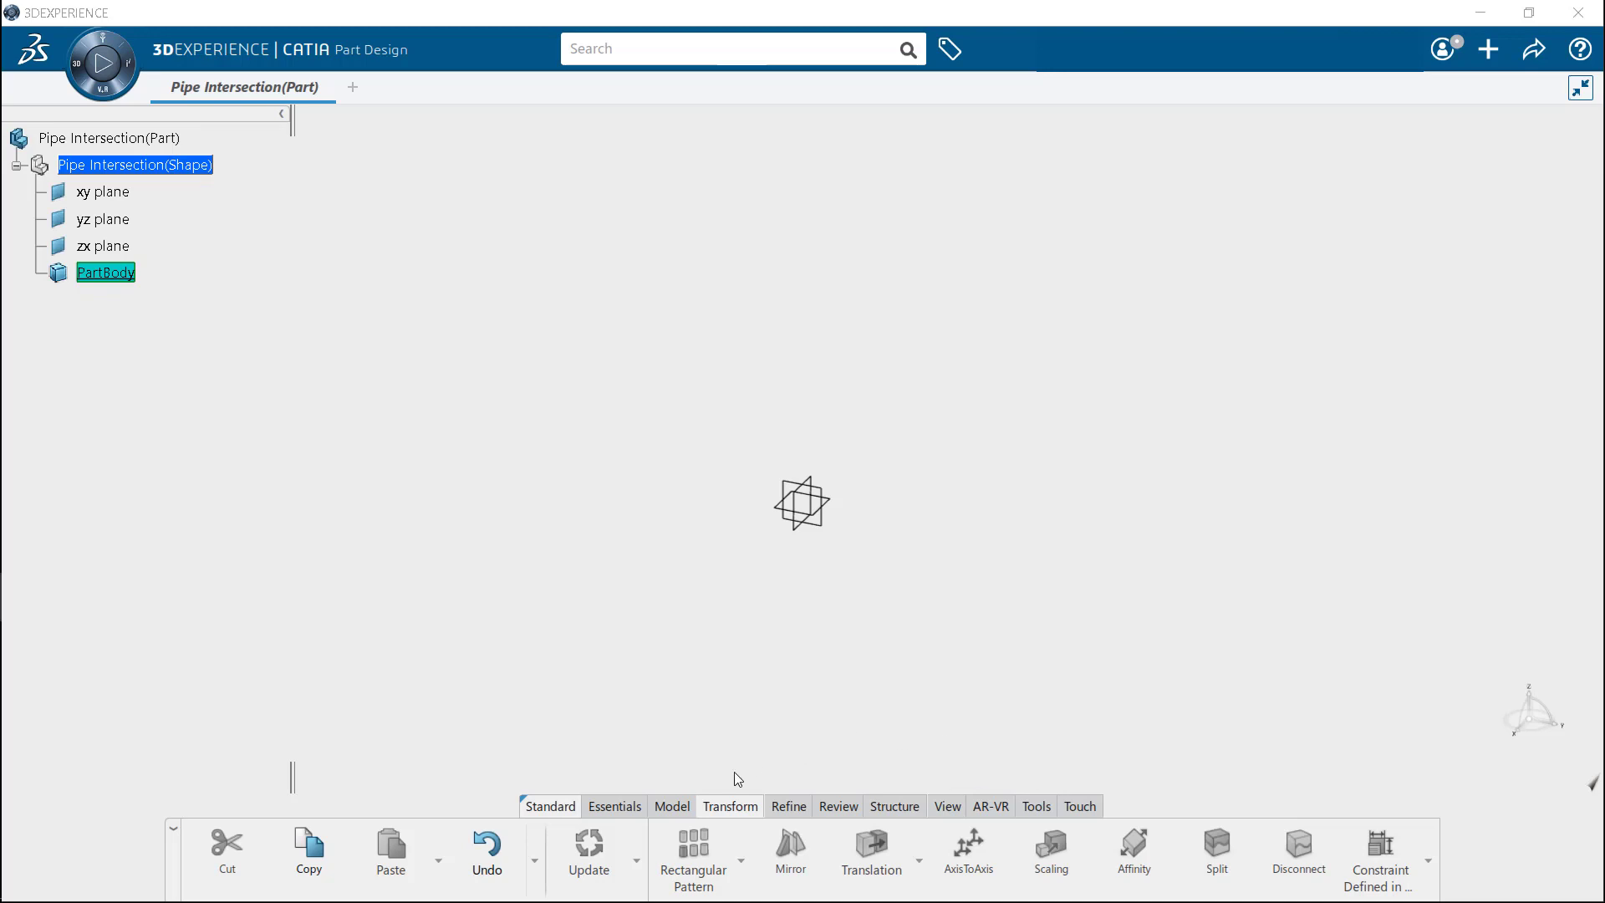
Start a positioned sketch on the yz plane.
left_click(679, 807)
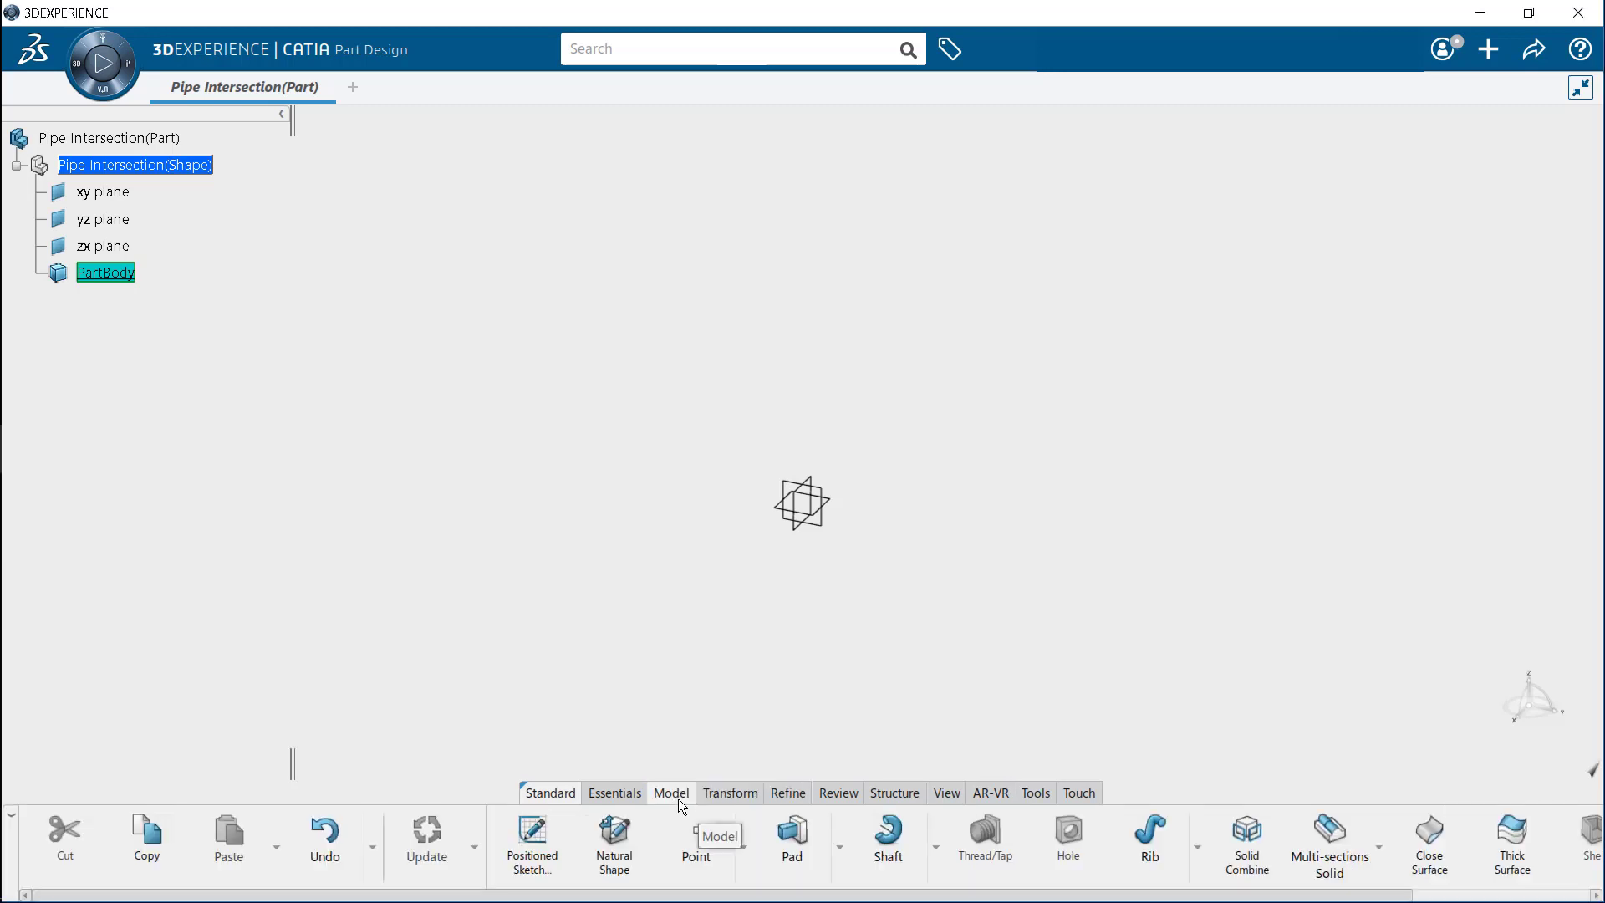
left_click(549, 841)
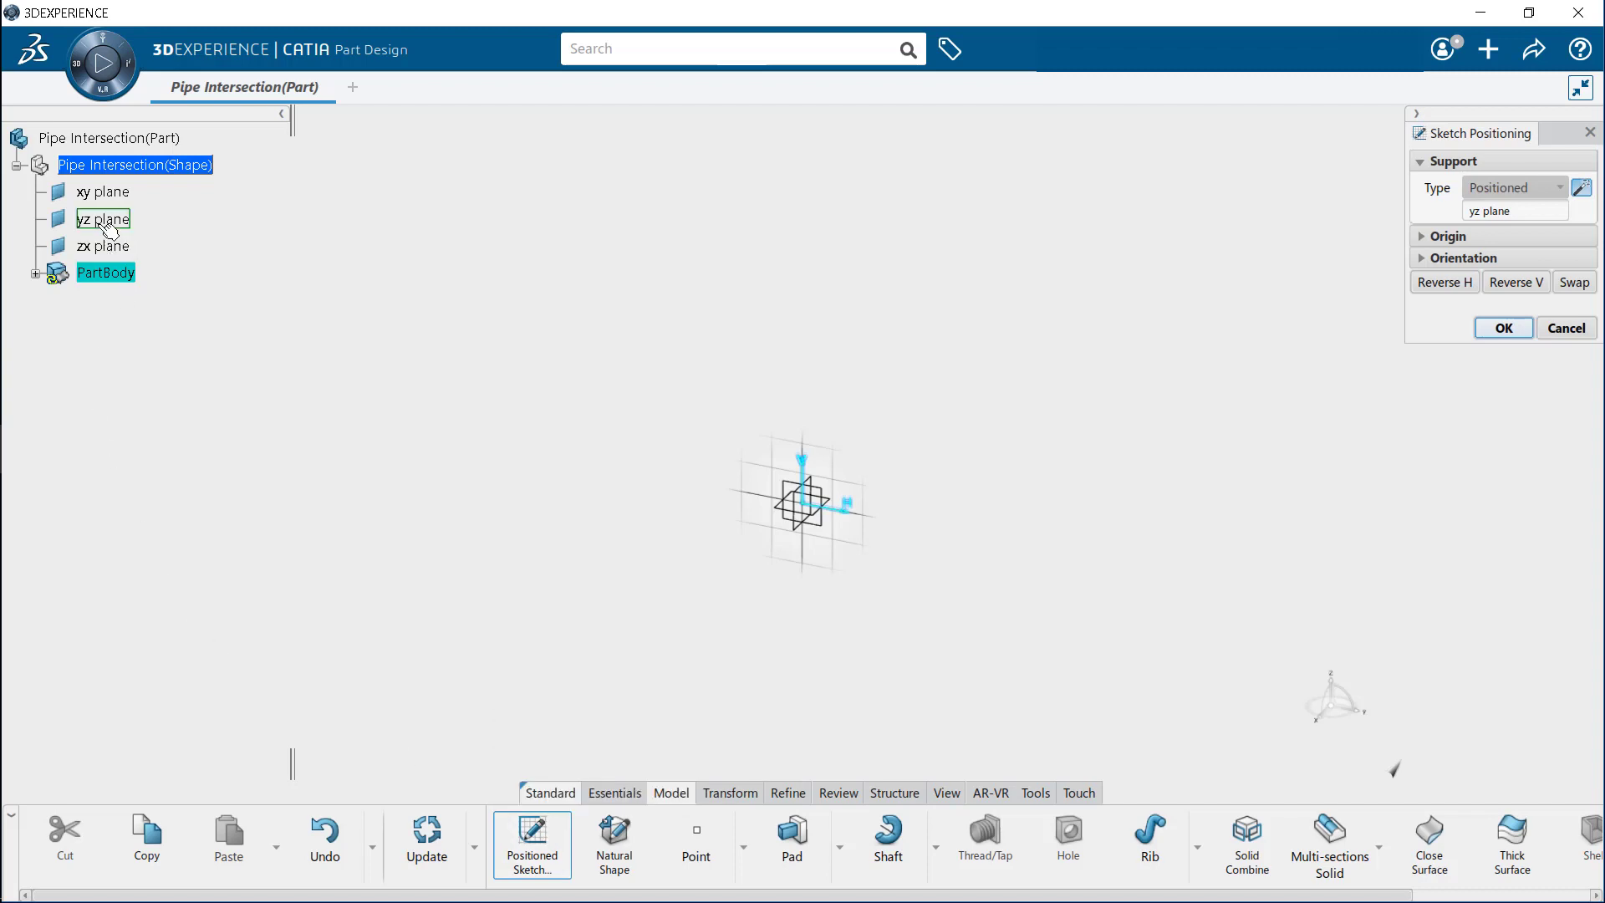
key("Return")
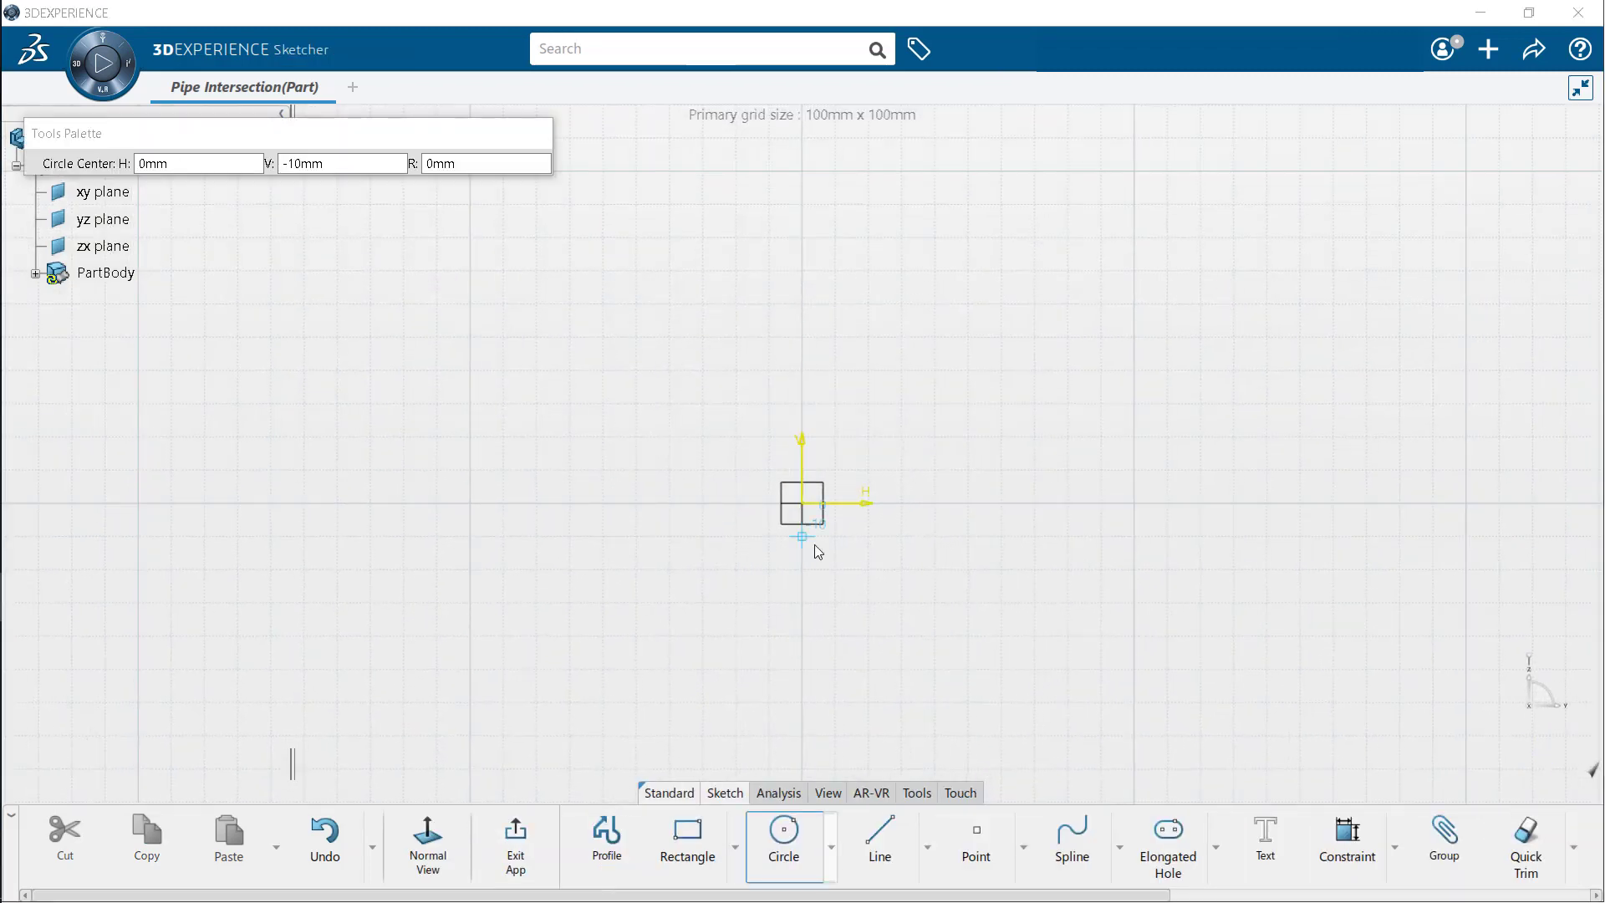
key("Escape")
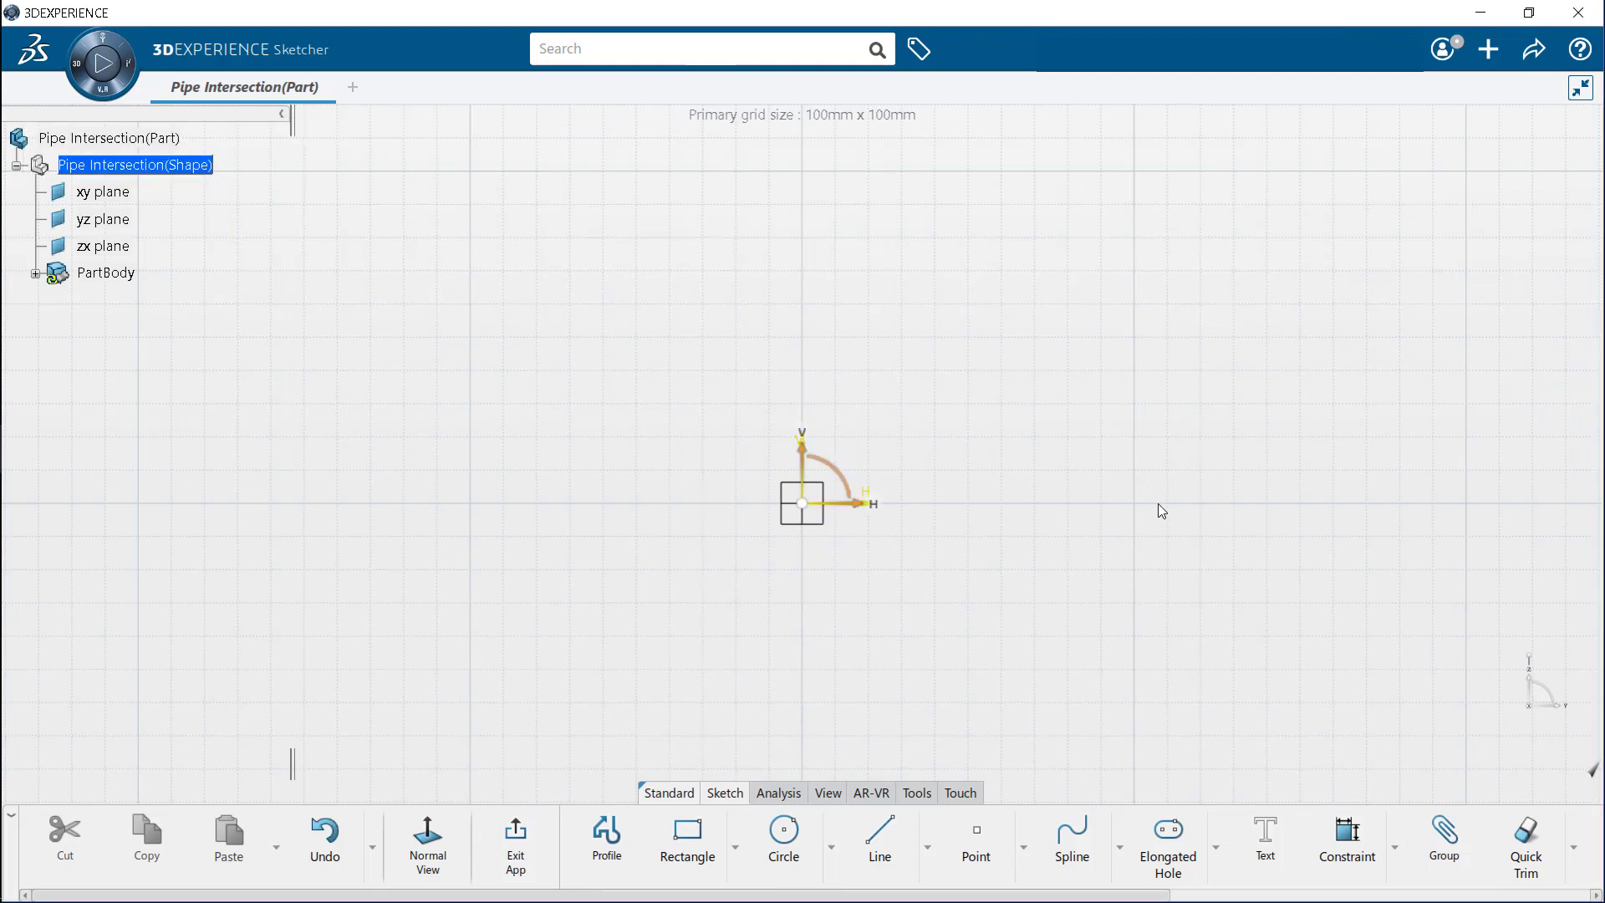
Draw two concentric circles at the origin, the inner one 60 mm radius.
left_click(784, 838)
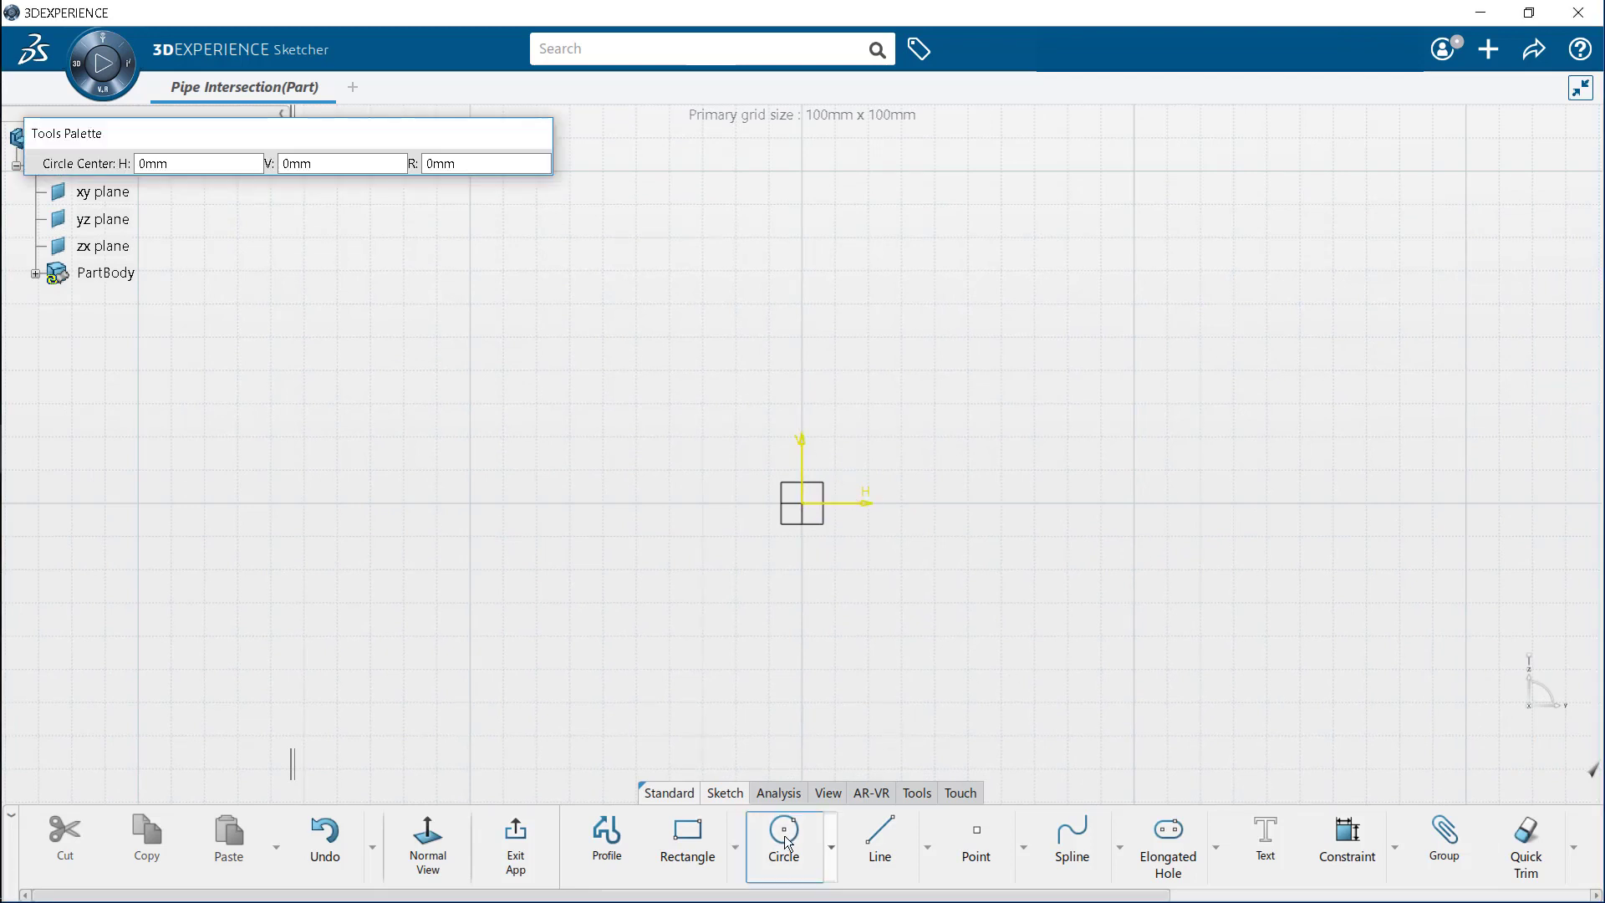
left_click(816, 509)
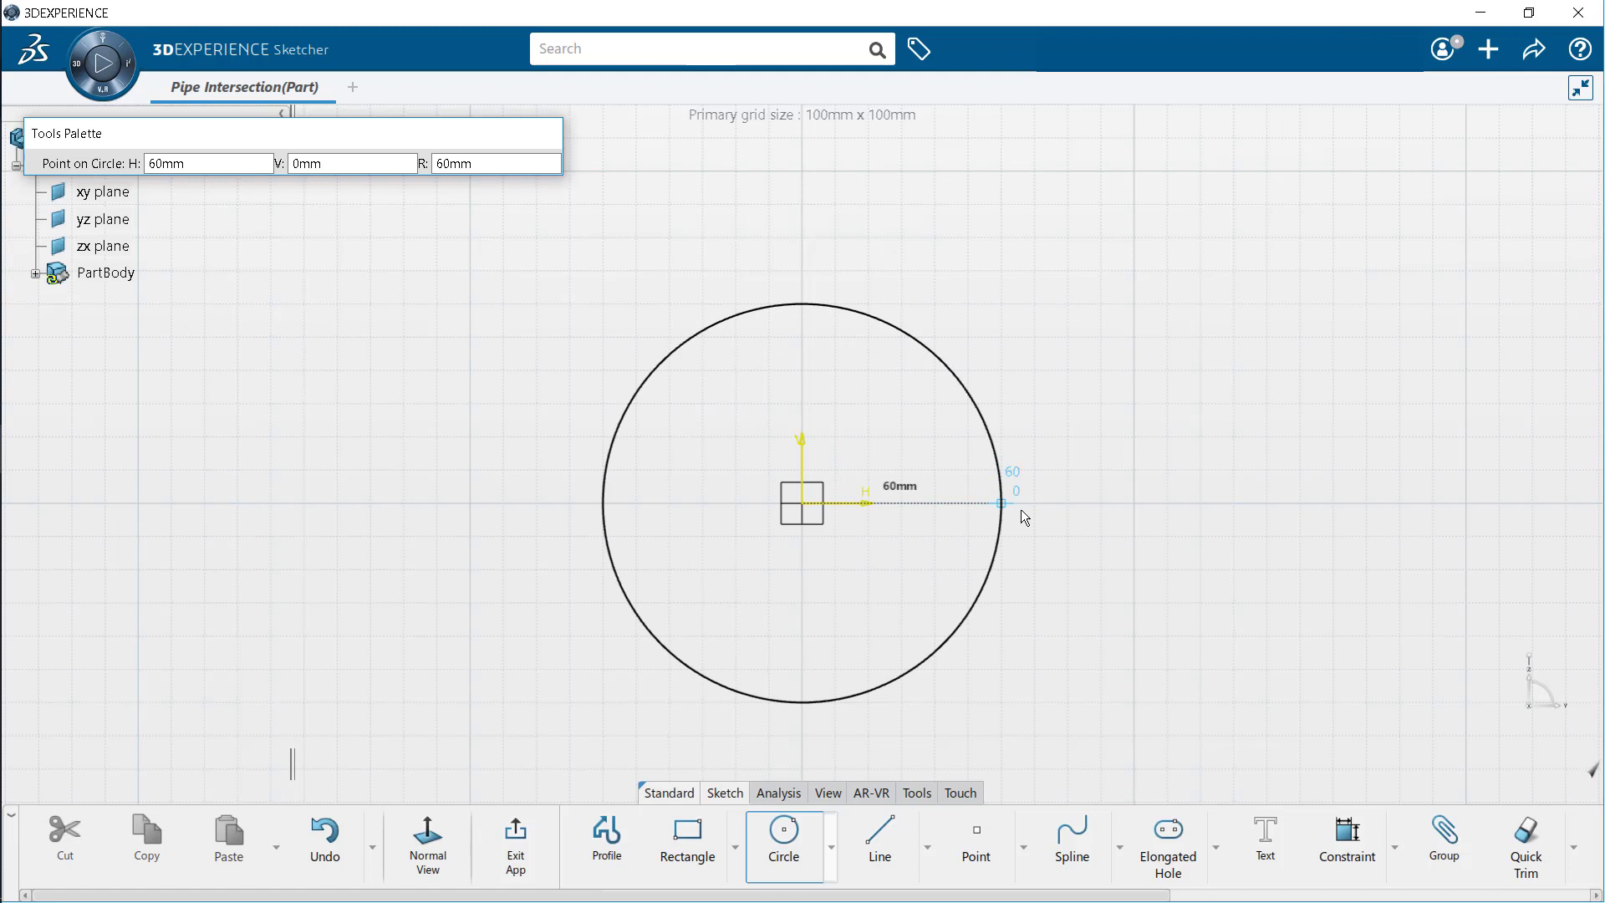
left_click(1022, 511)
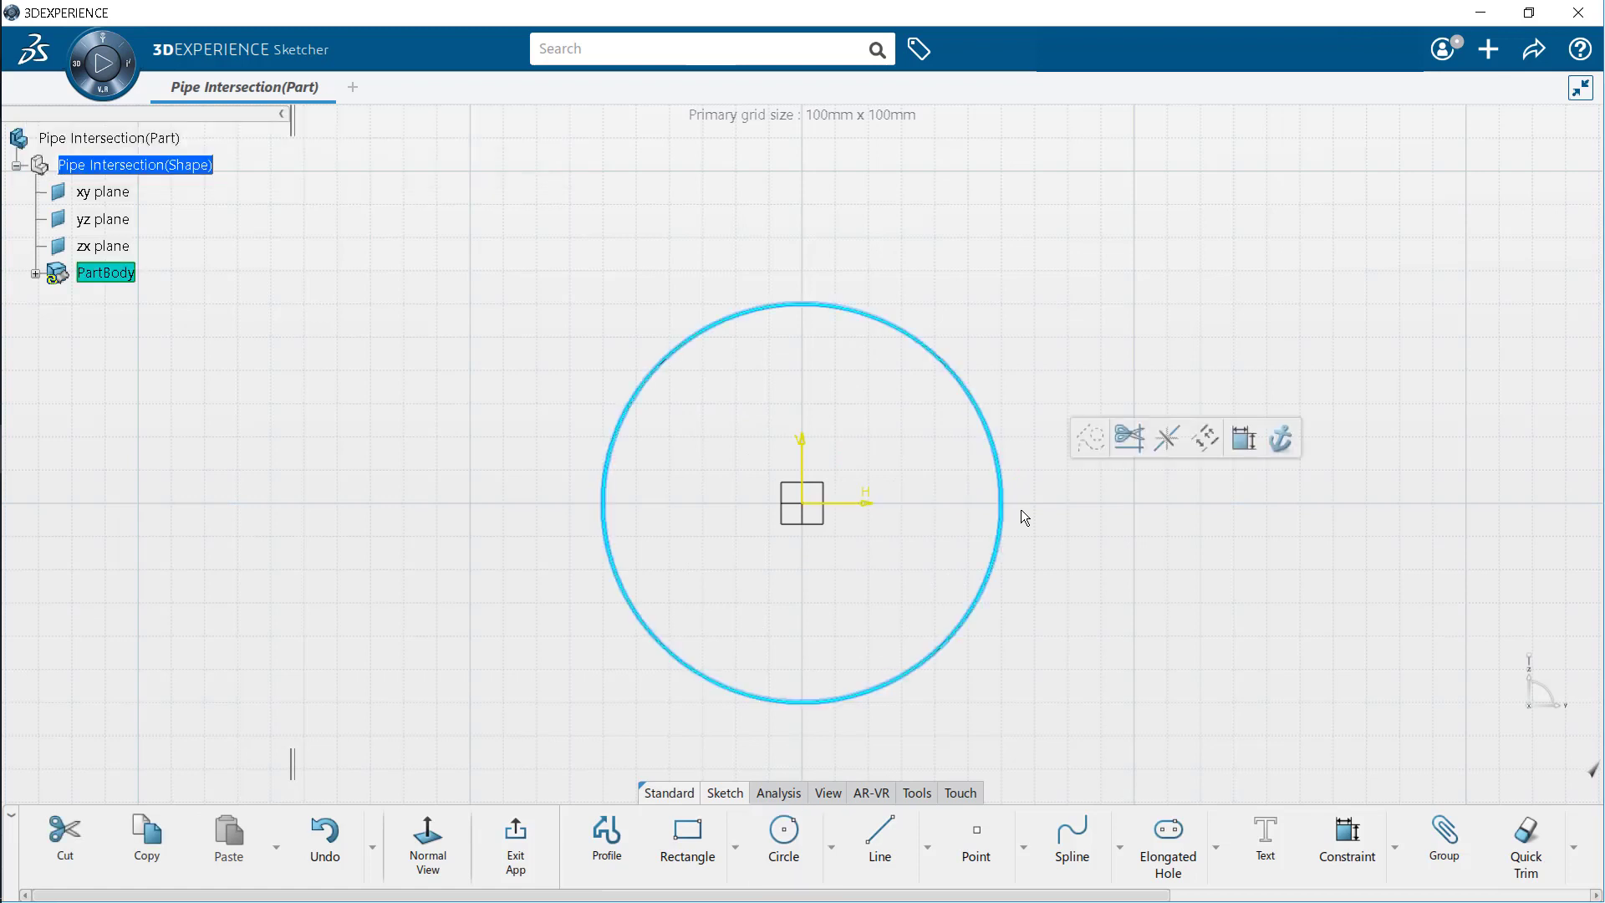
left_click(782, 836)
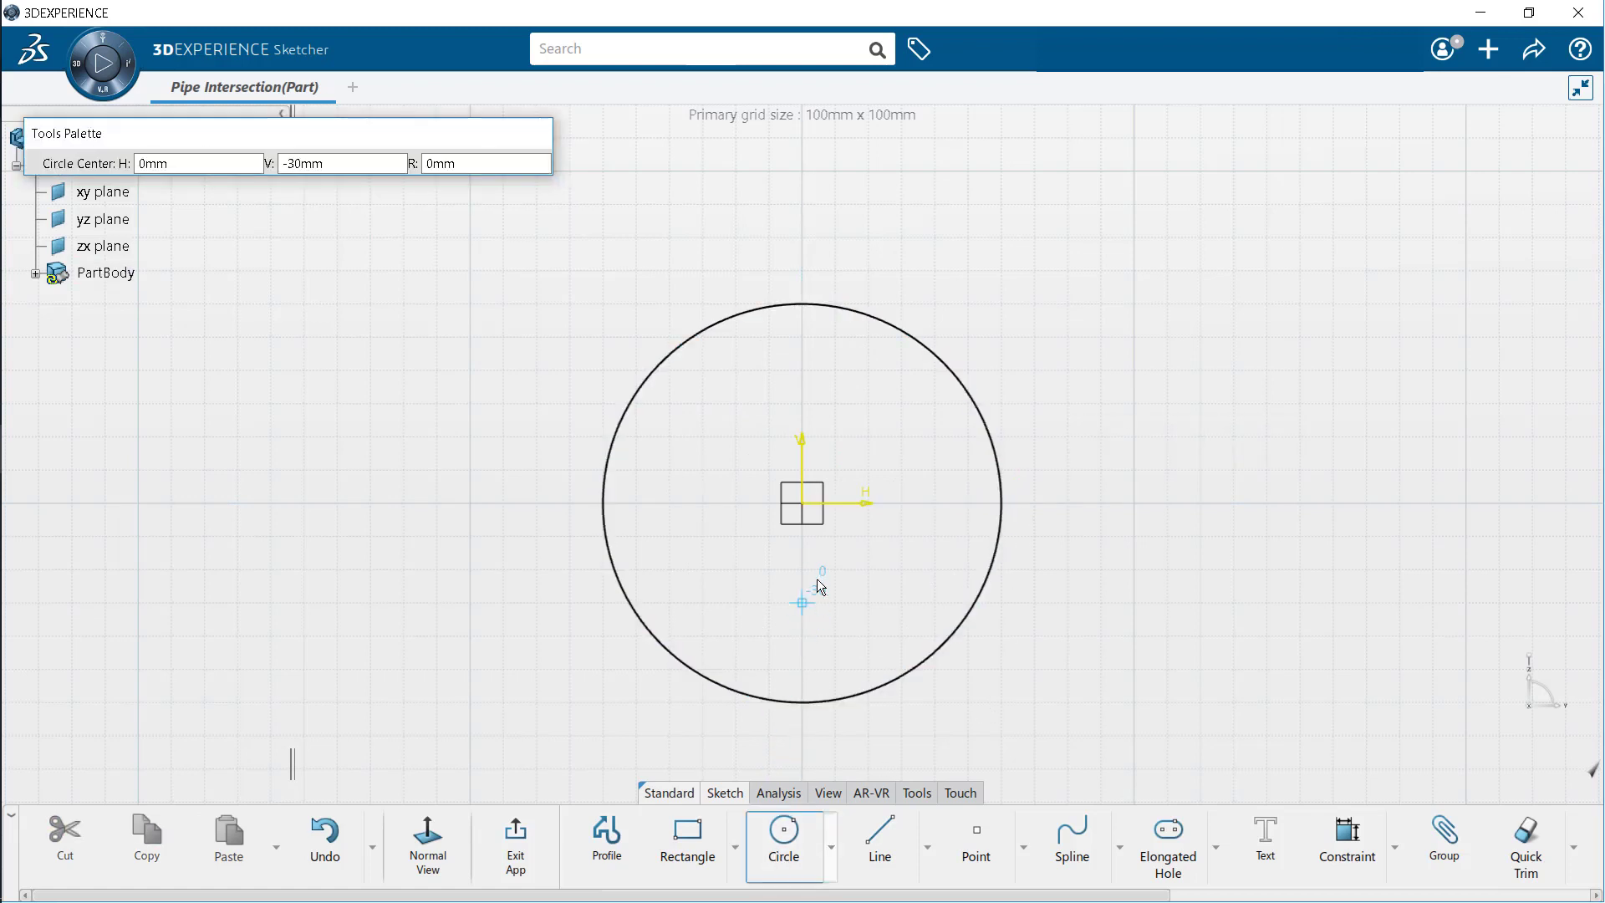
left_click(806, 510)
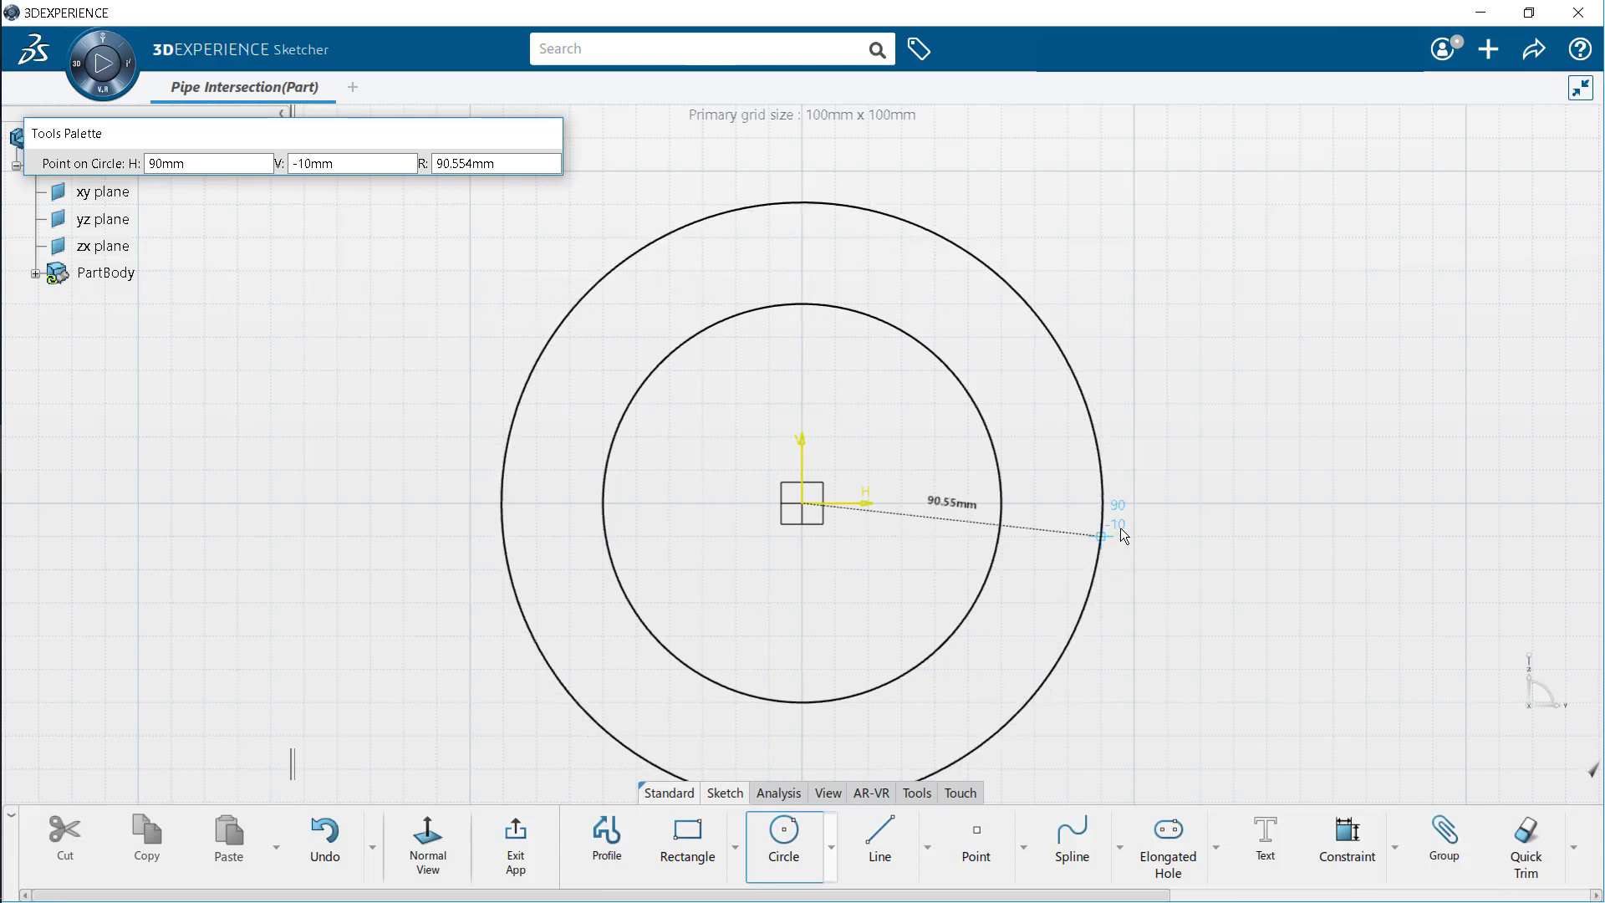
left_click(1130, 509)
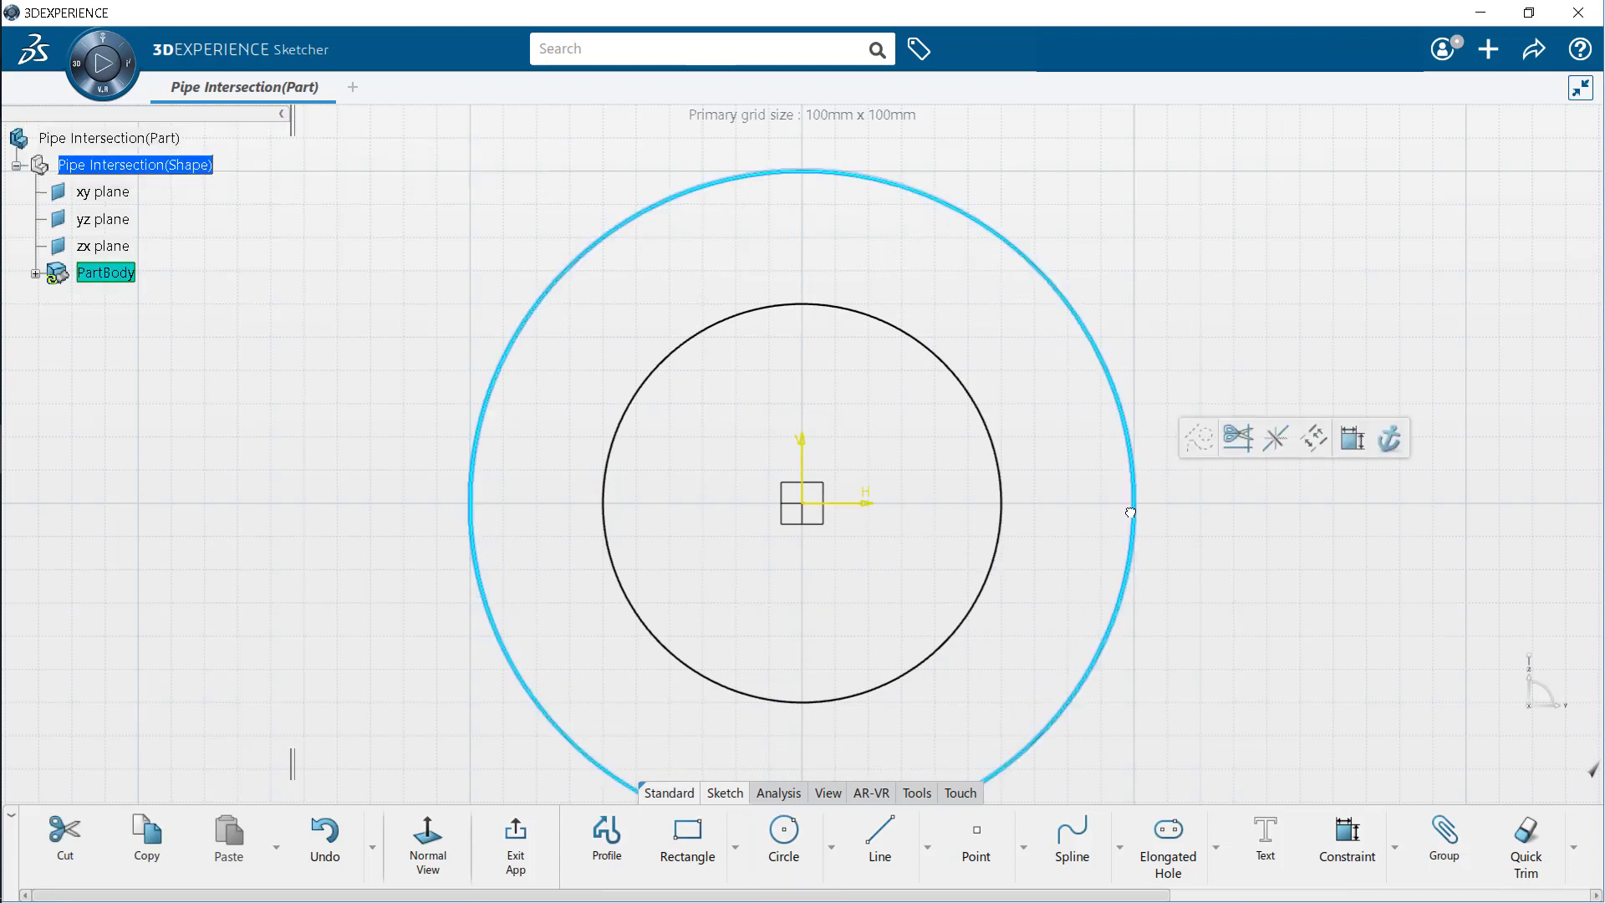
Dimension the circle radii to 139 mm (inner) and 228 mm (outer).
left_click(1005, 509)
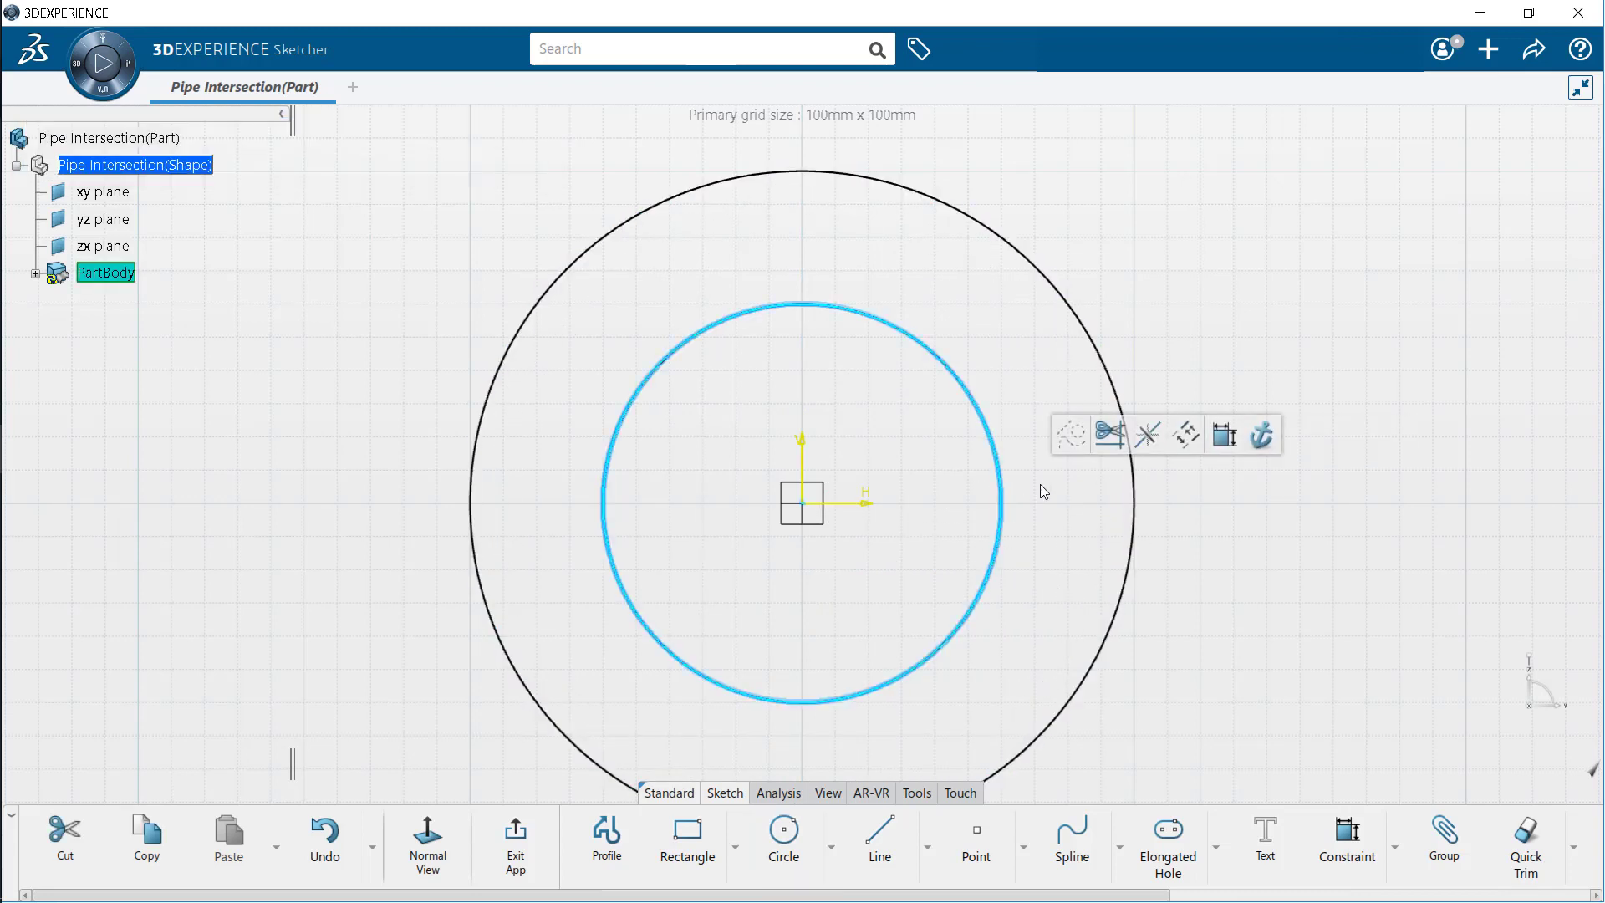
left_click(1222, 436)
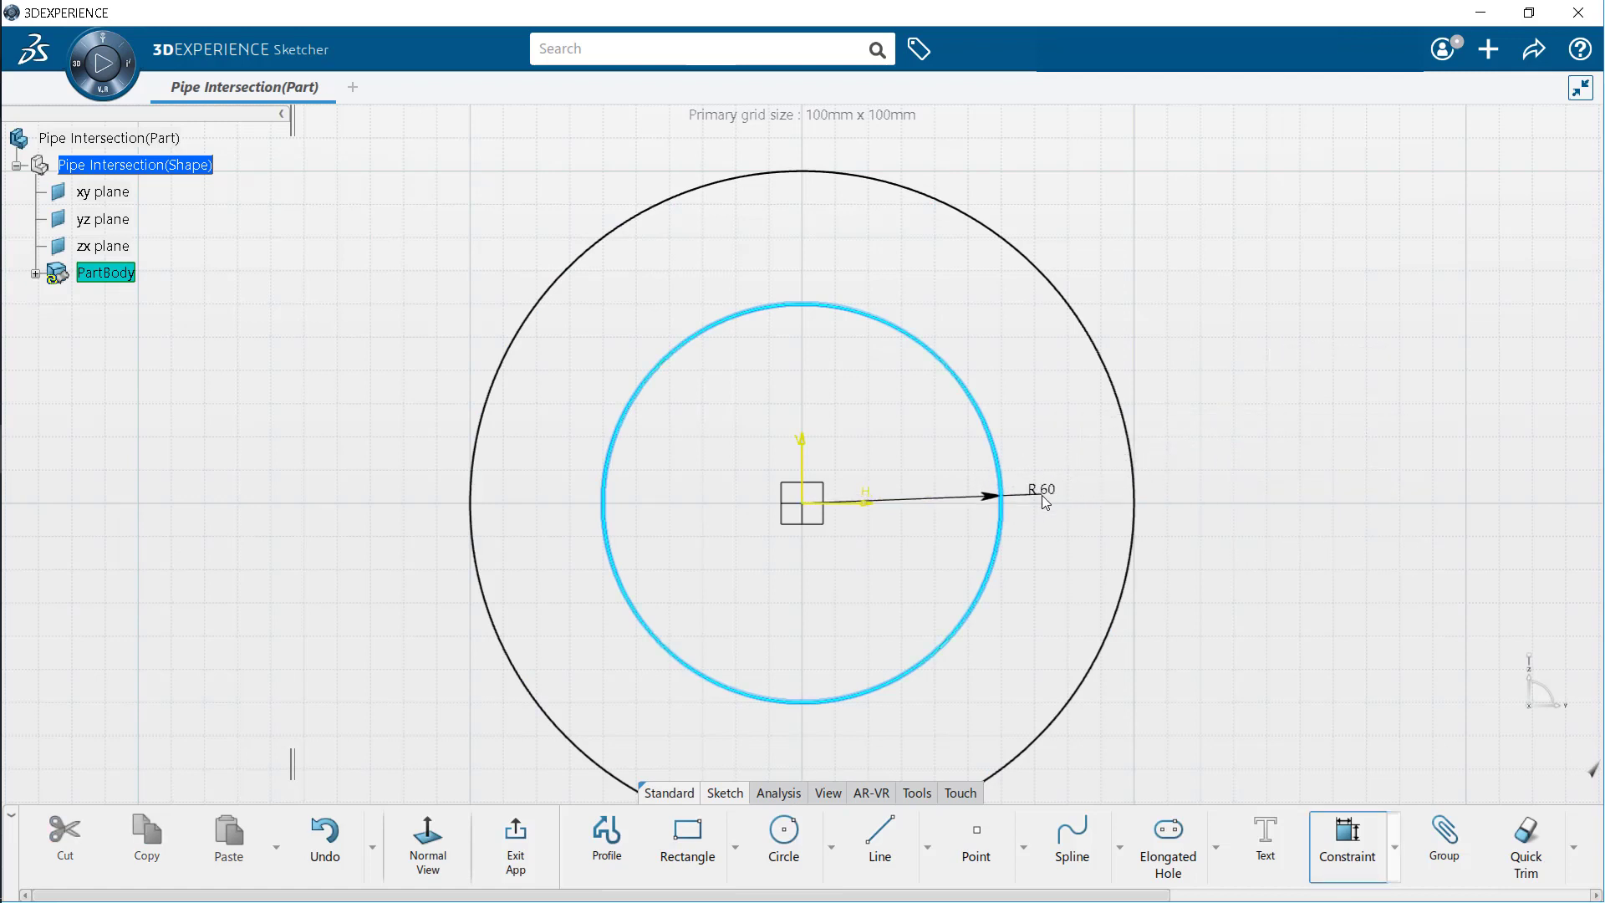
double_click(1041, 495)
type("139")
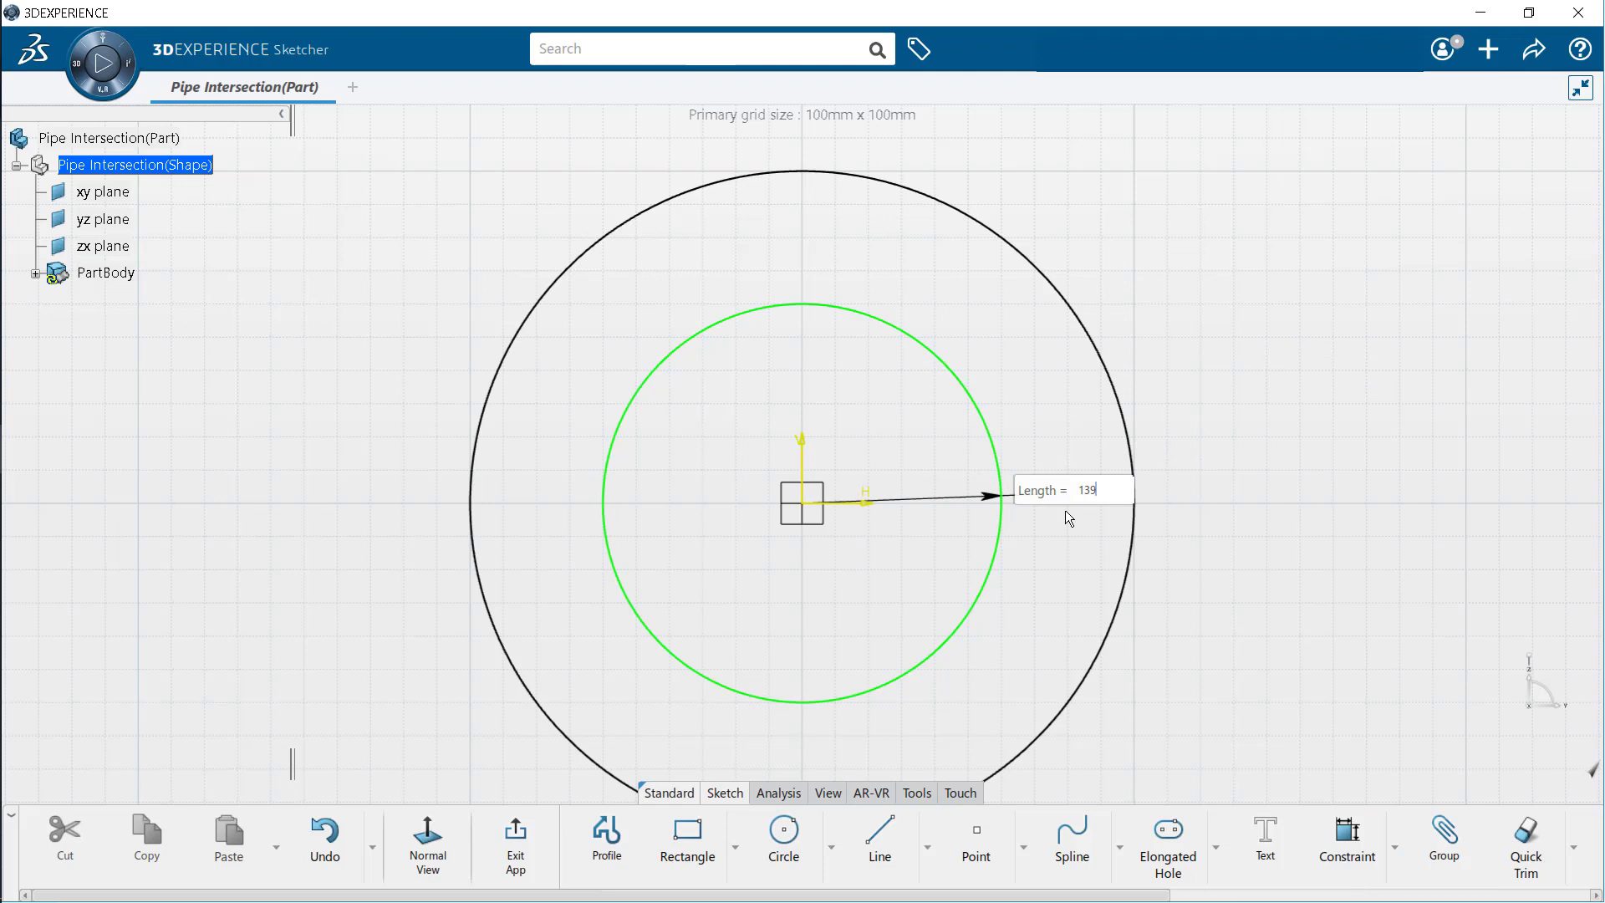
key("Return")
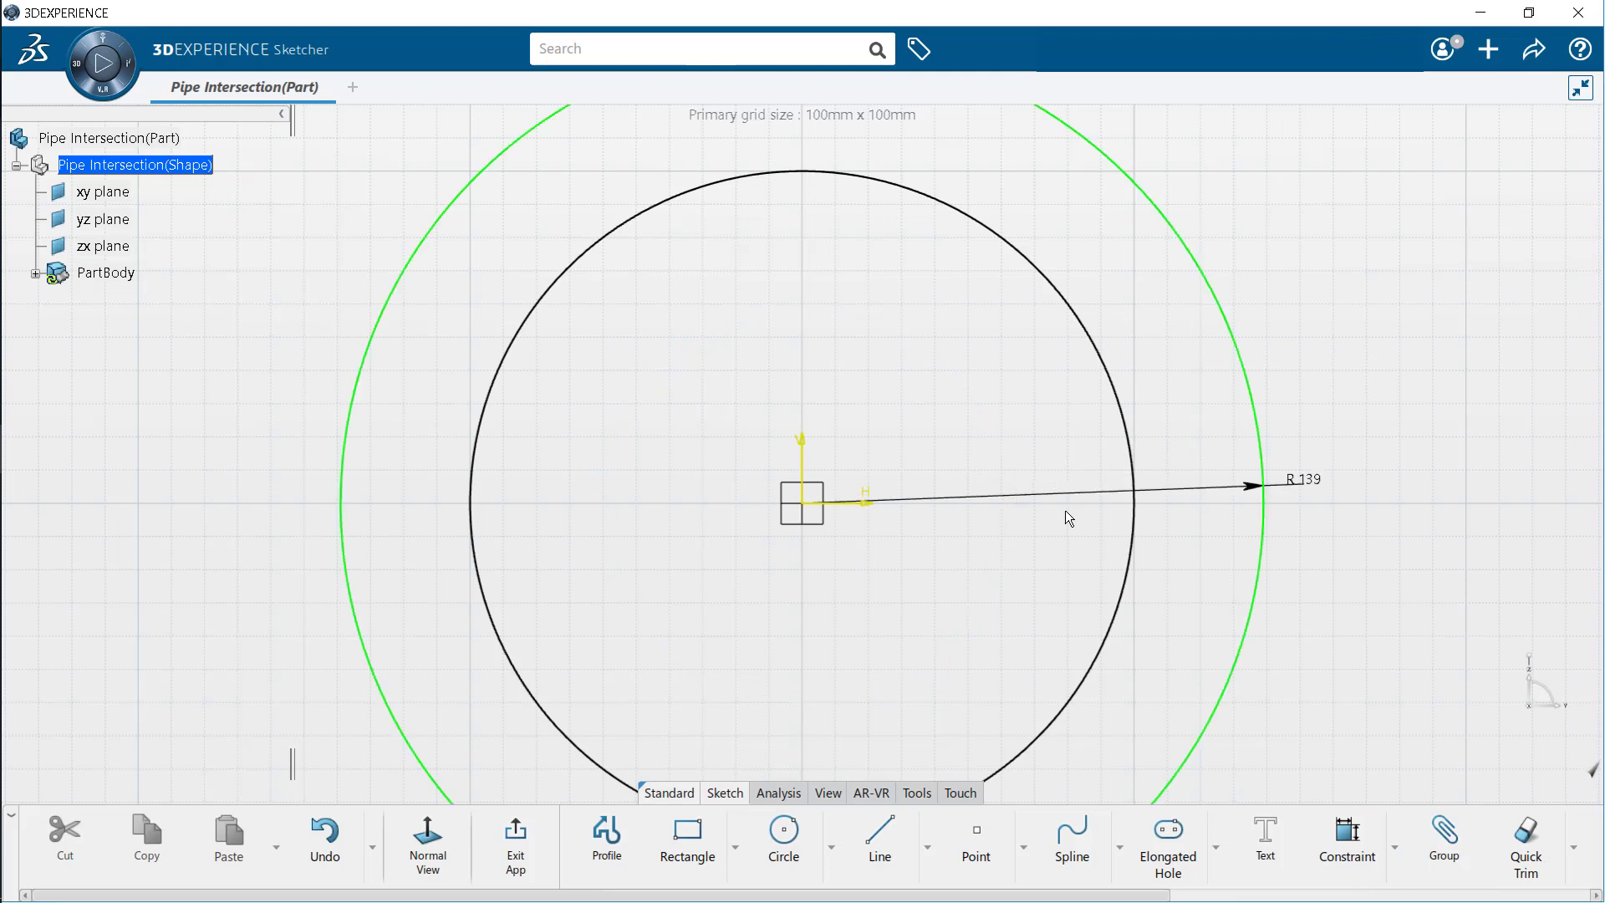
left_click(1138, 545)
left_click(1355, 470)
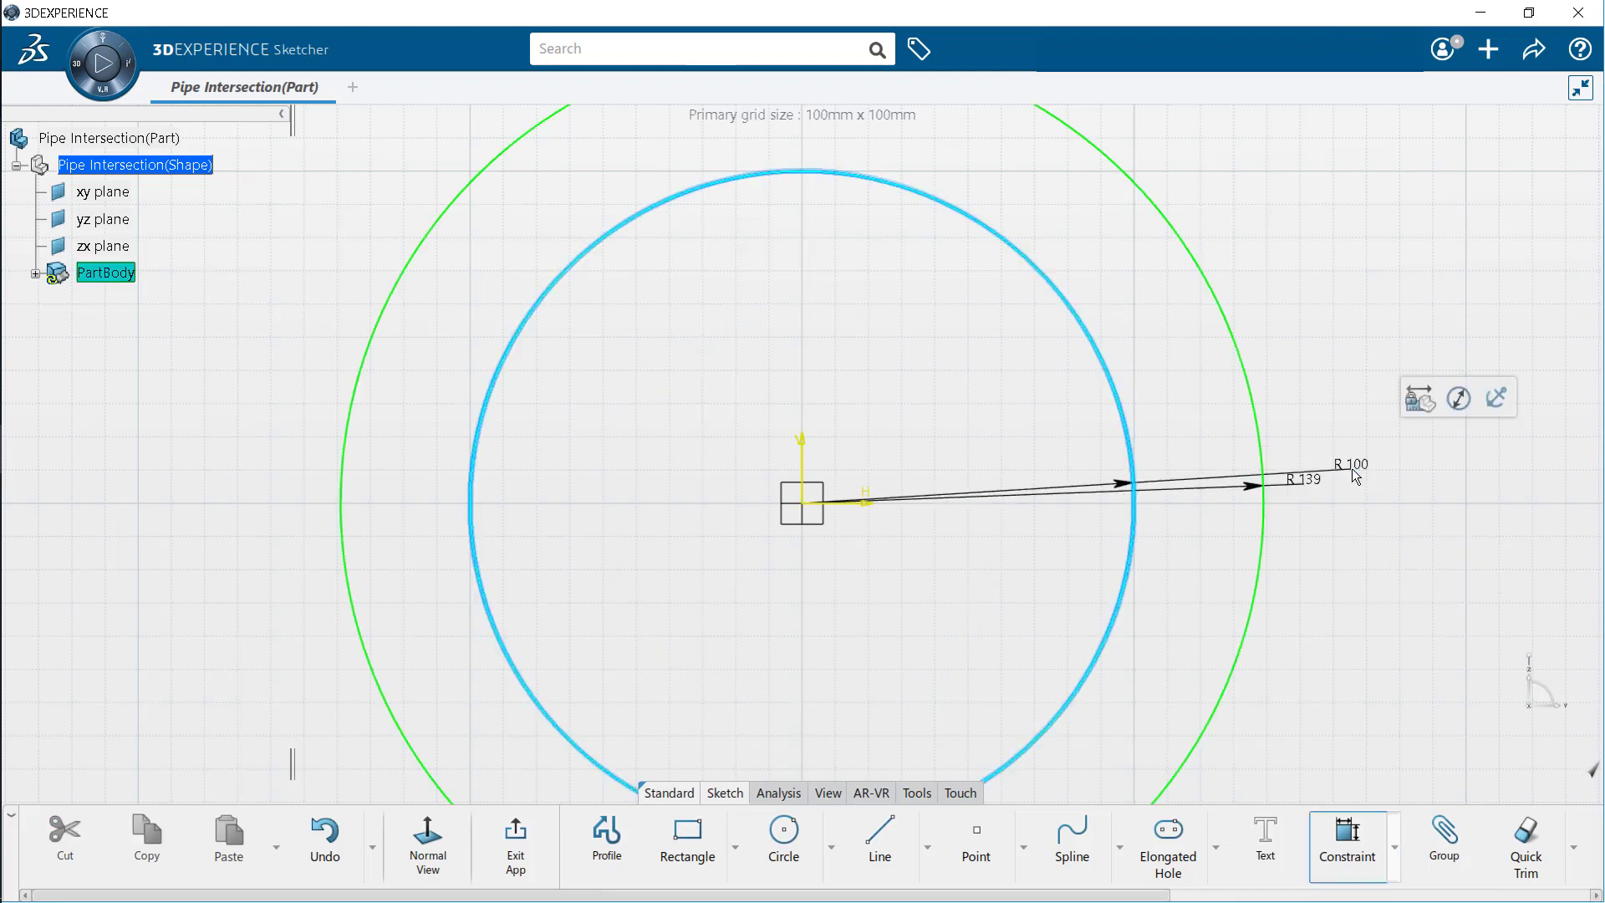
double_click(1377, 505)
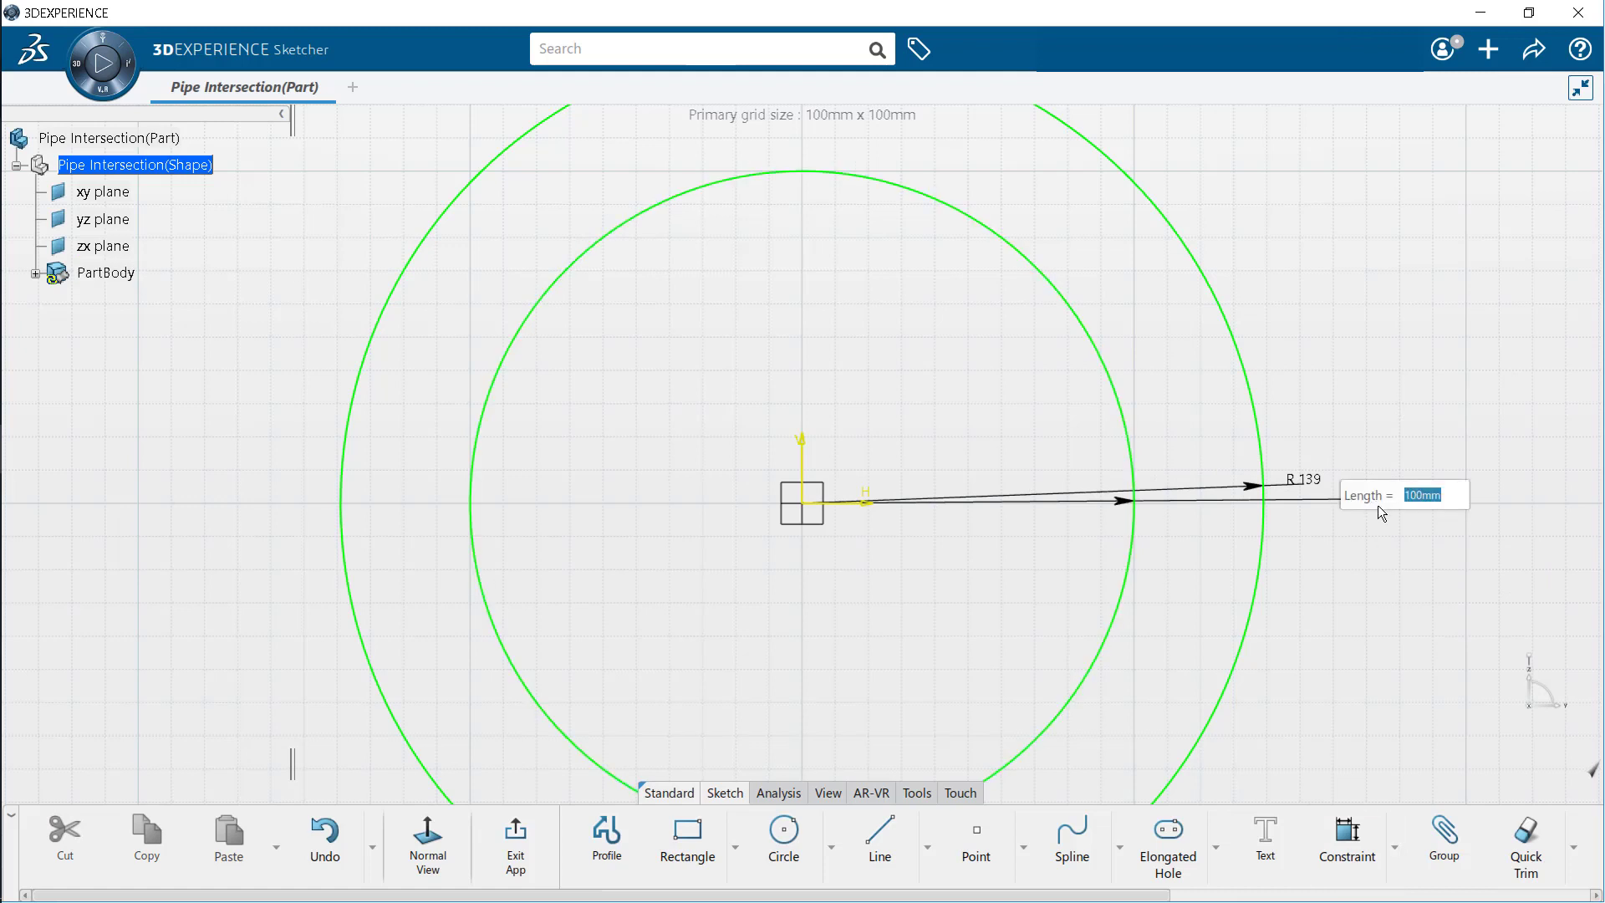
type("228")
key("Return")
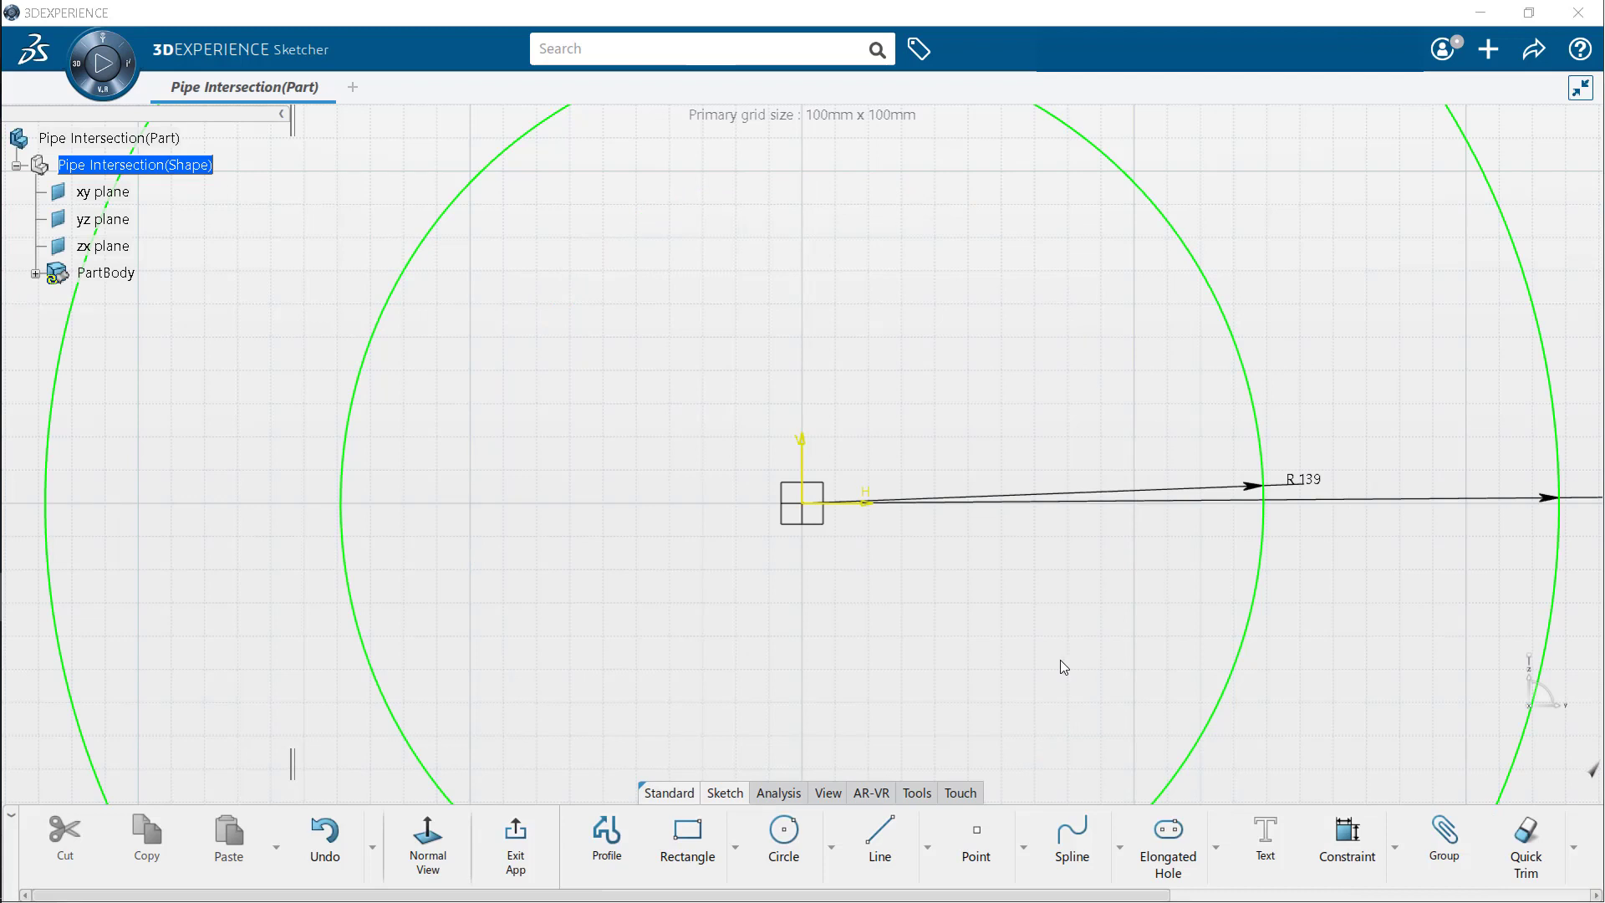
Fit the circles in view, exit the sketch, show Sketch.1 under PartBody, and save.
left_click(835, 794)
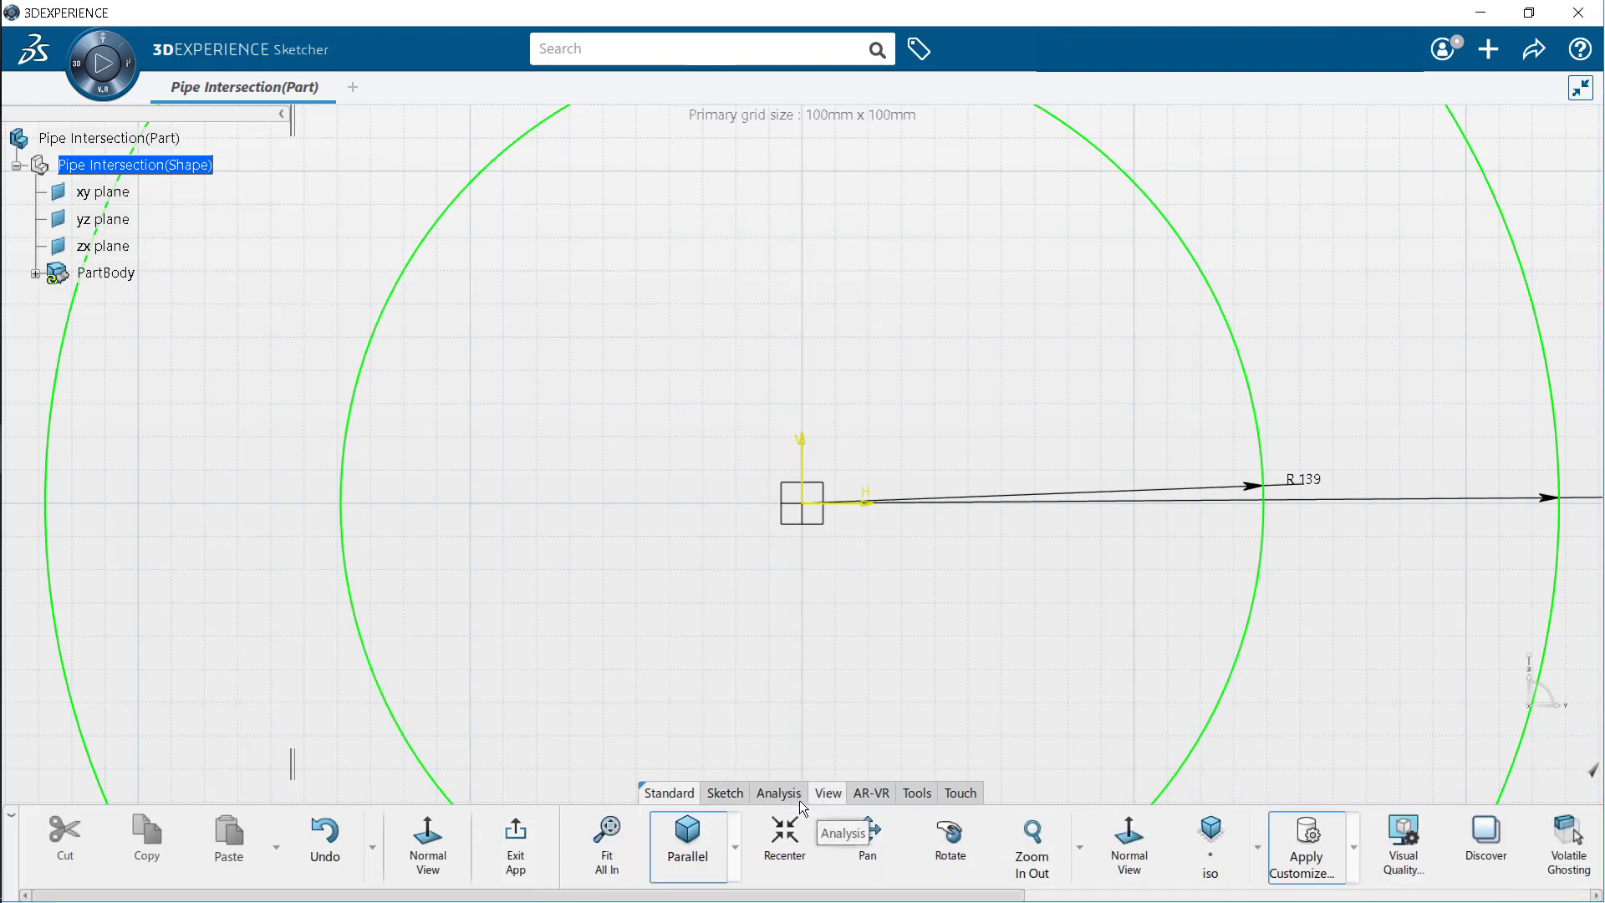
left_click(609, 858)
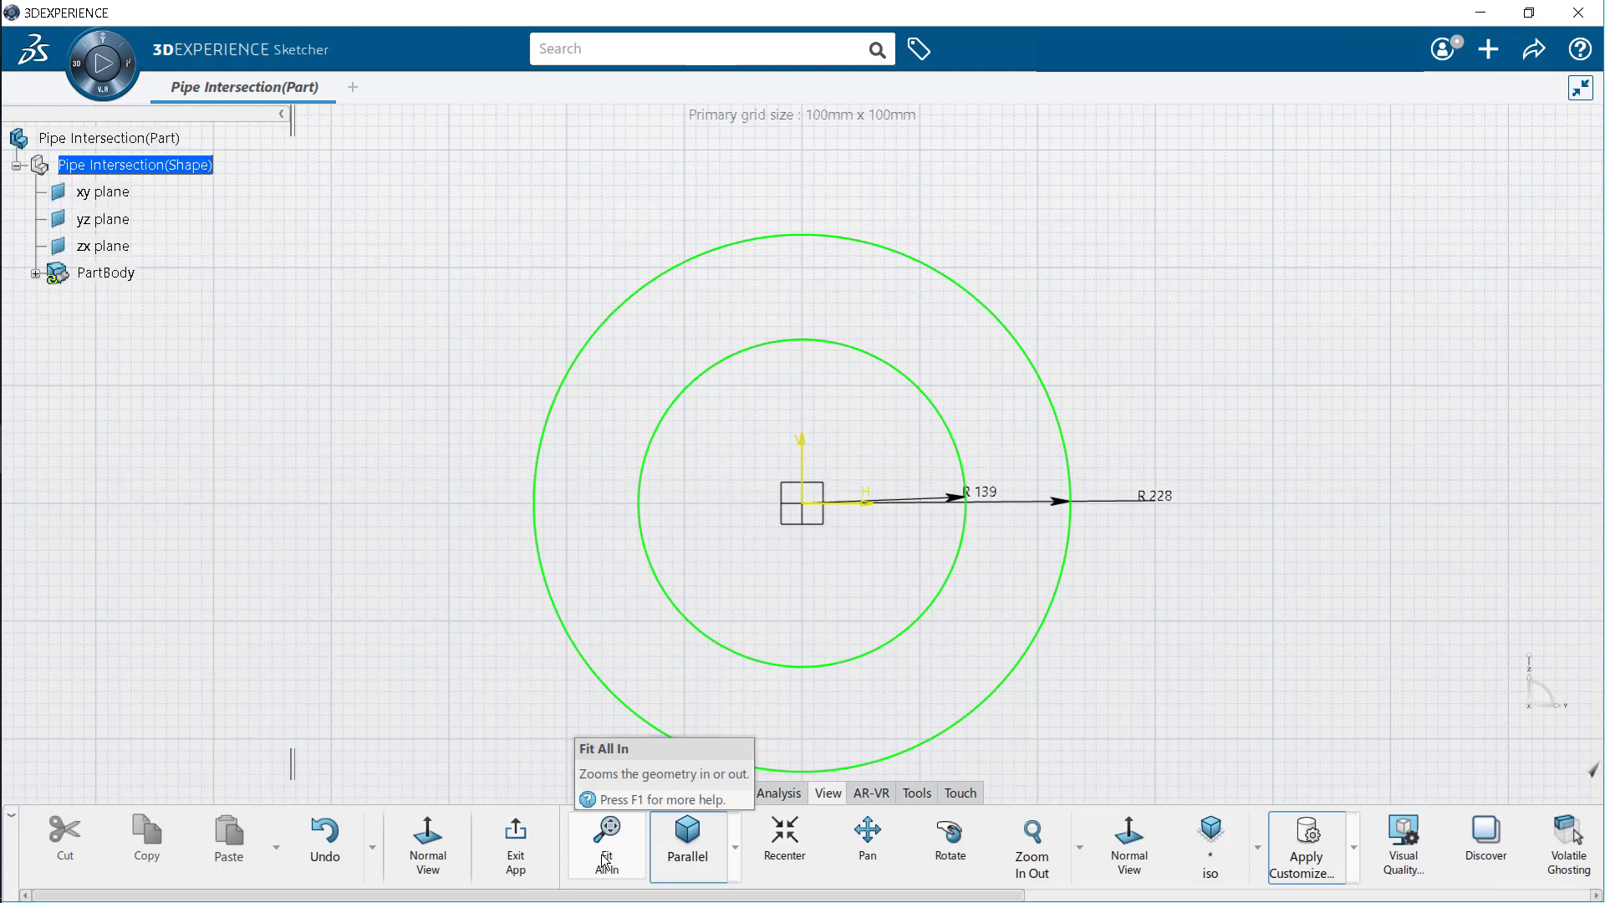
left_click(519, 857)
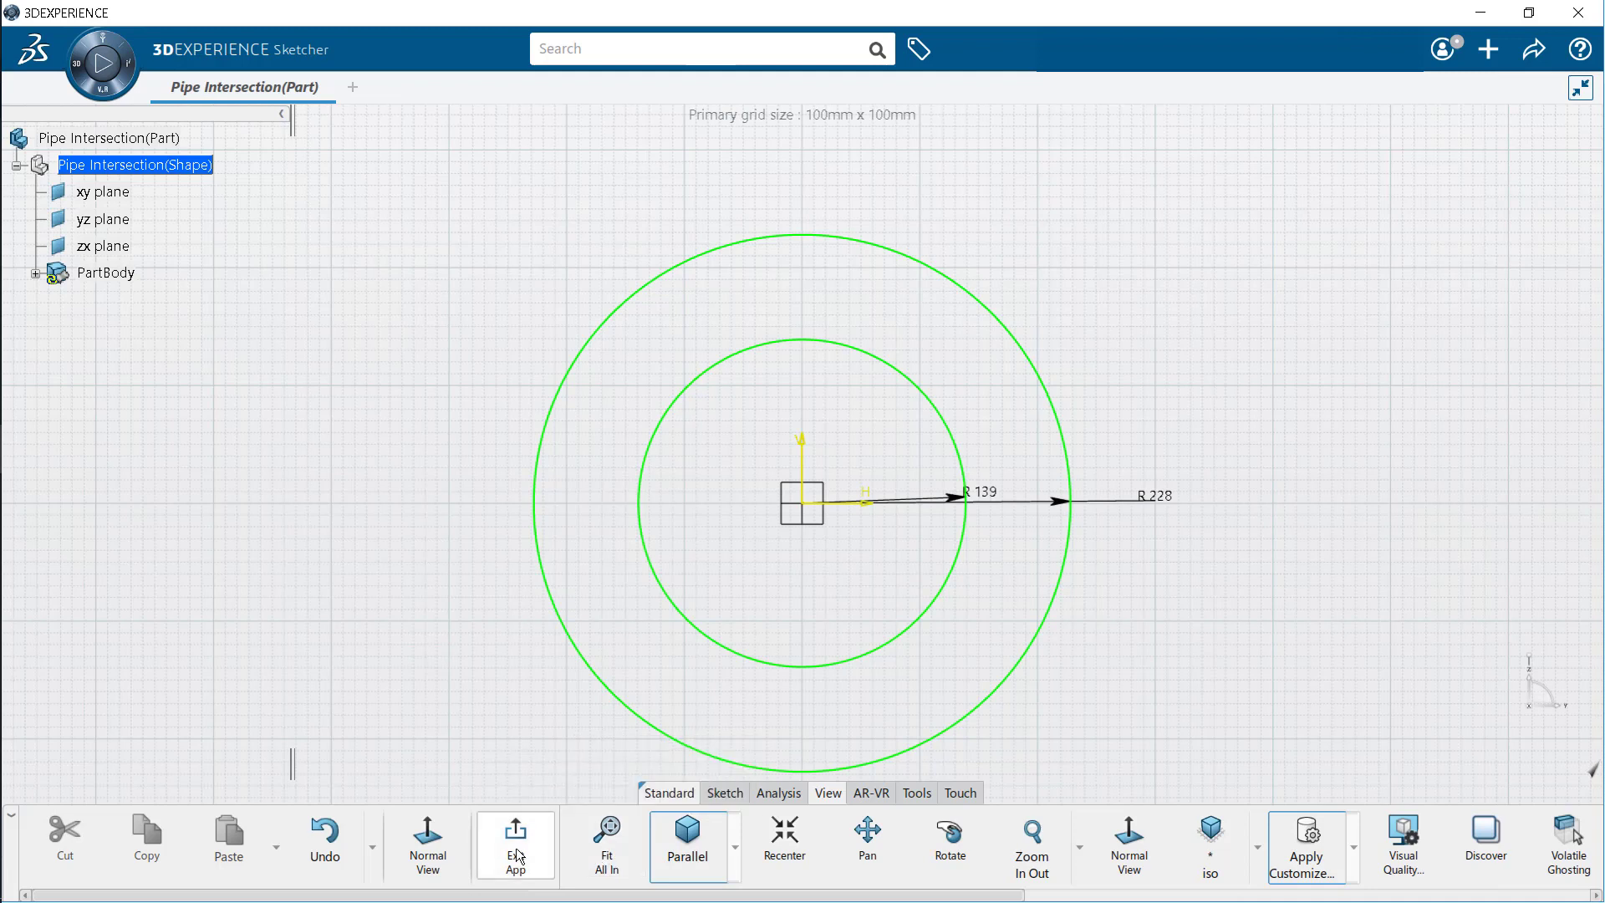
left_click(35, 273)
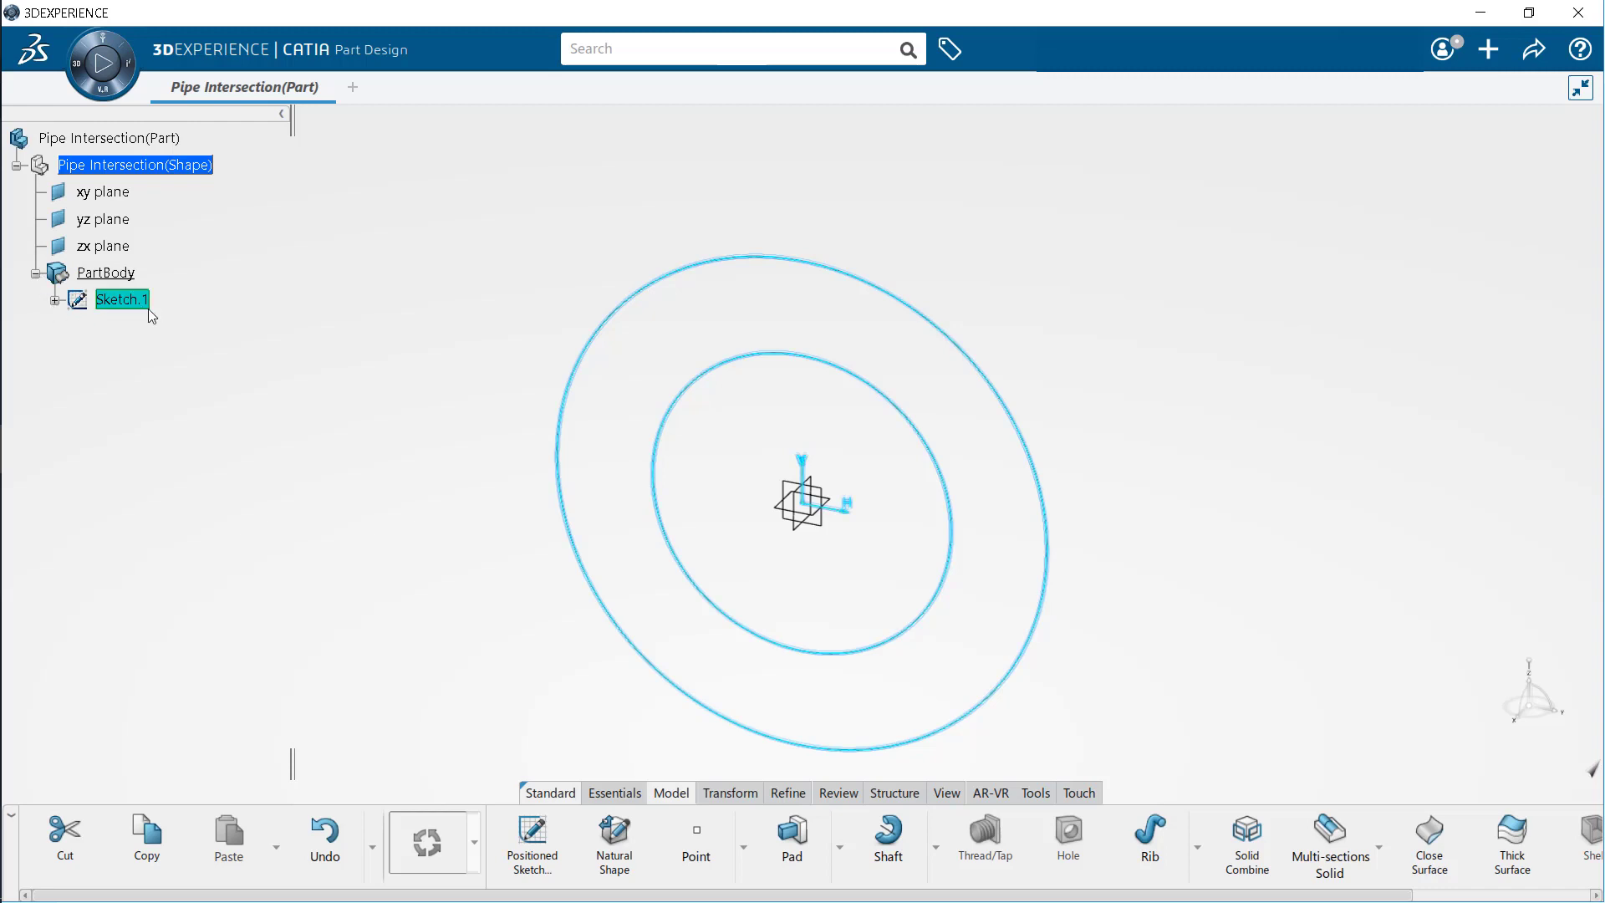
key("ctrl+s")
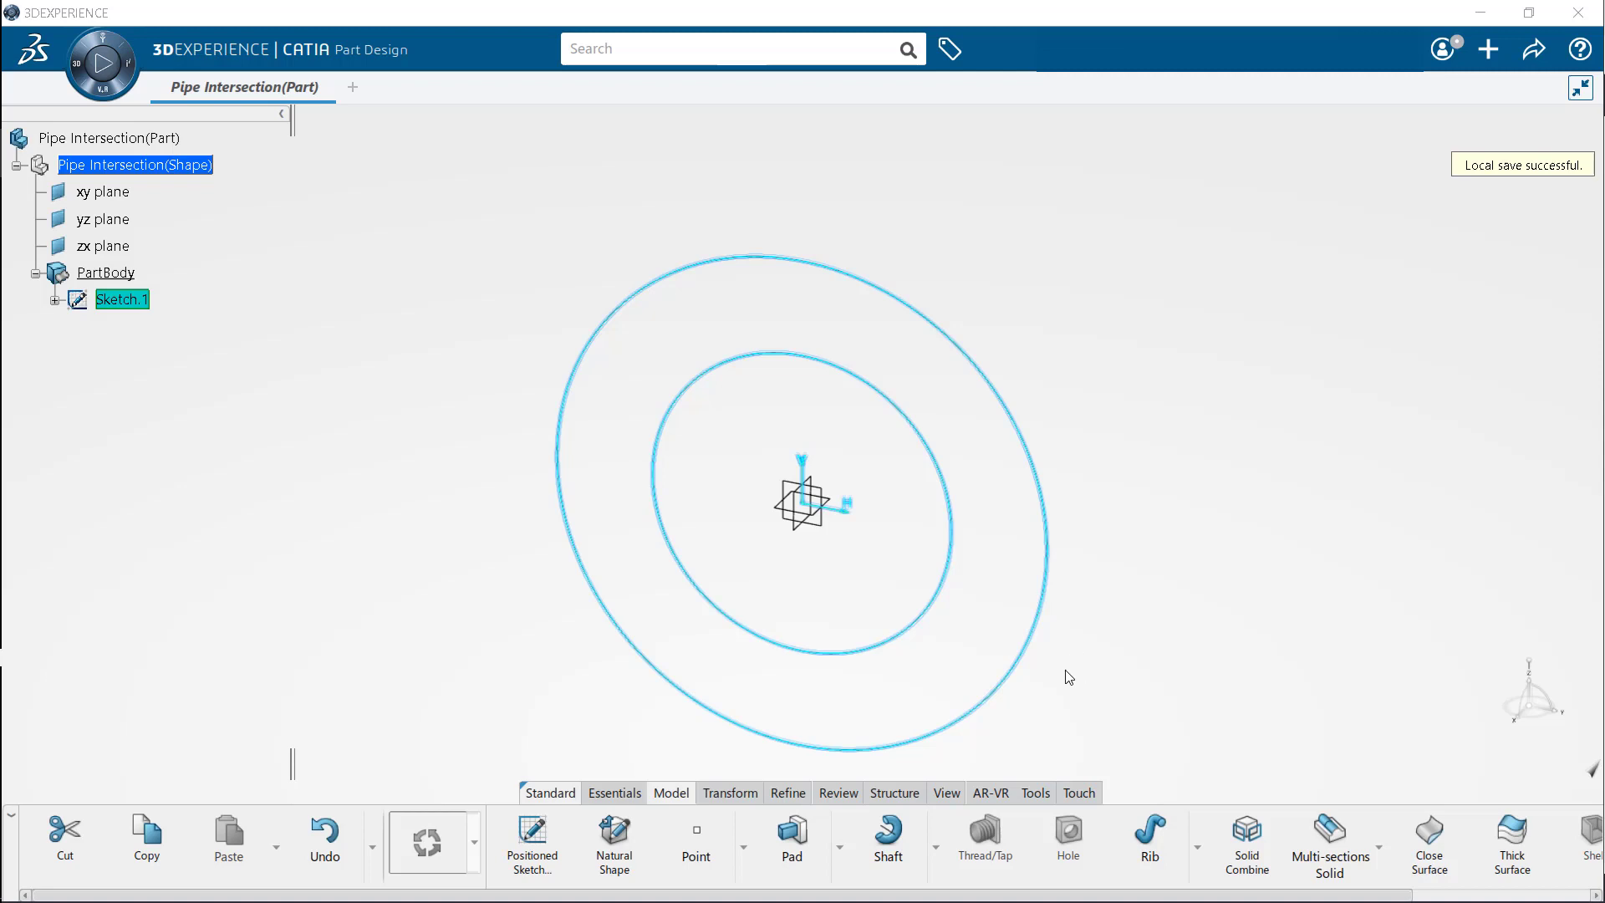
Pad Sketch.1 with a 229 mm mirrored extent to form the hollow pipe.
left_click(809, 837)
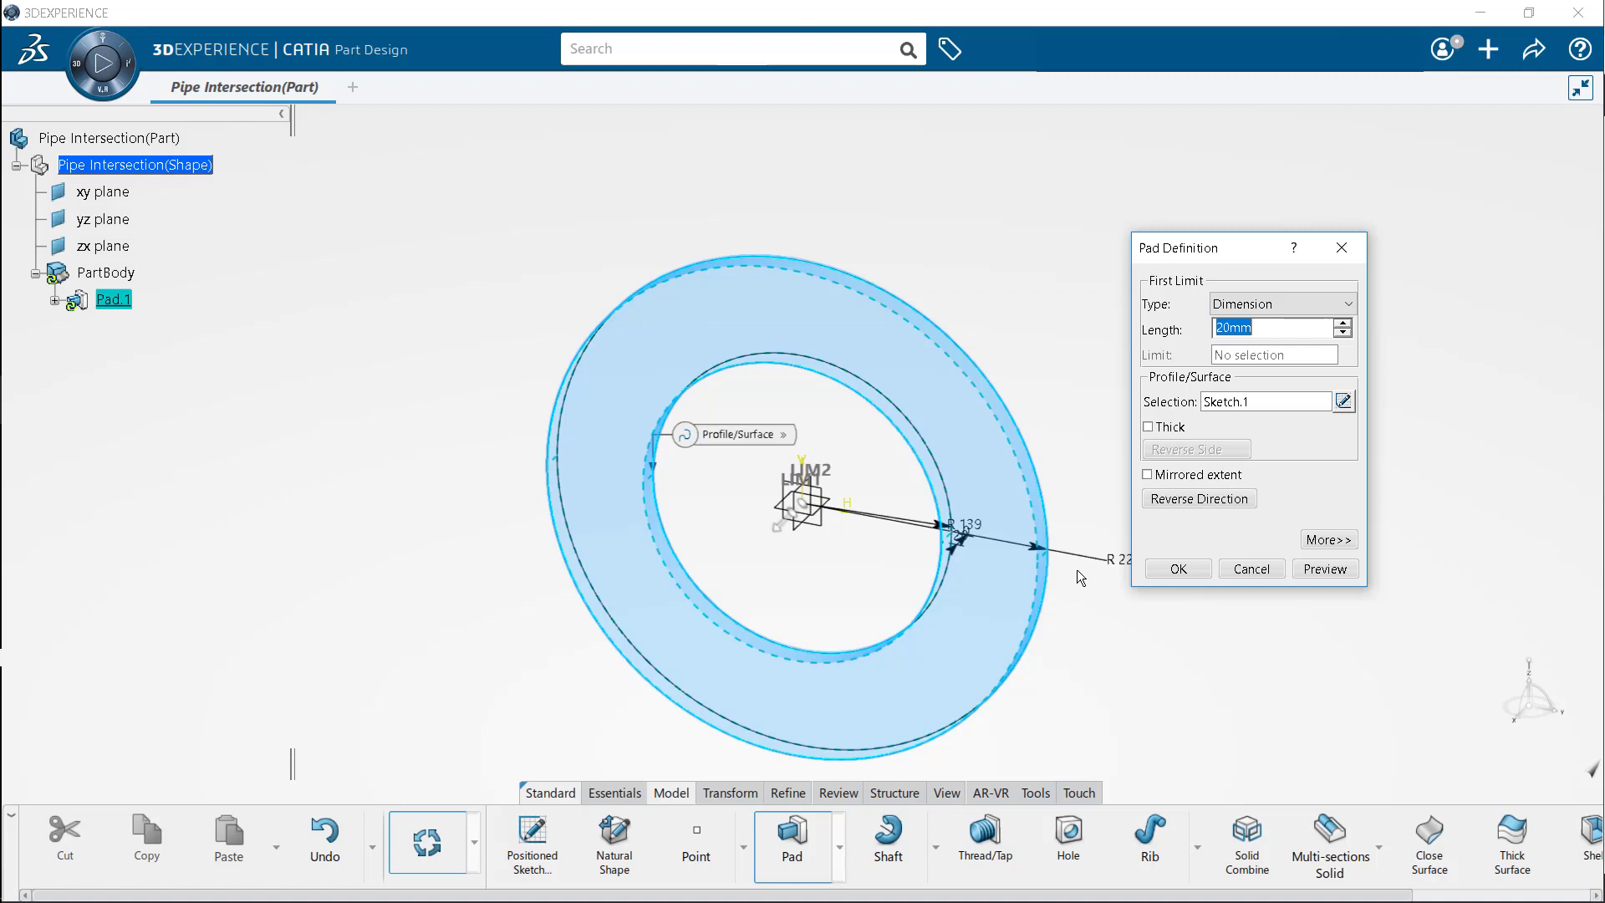
left_click(1148, 474)
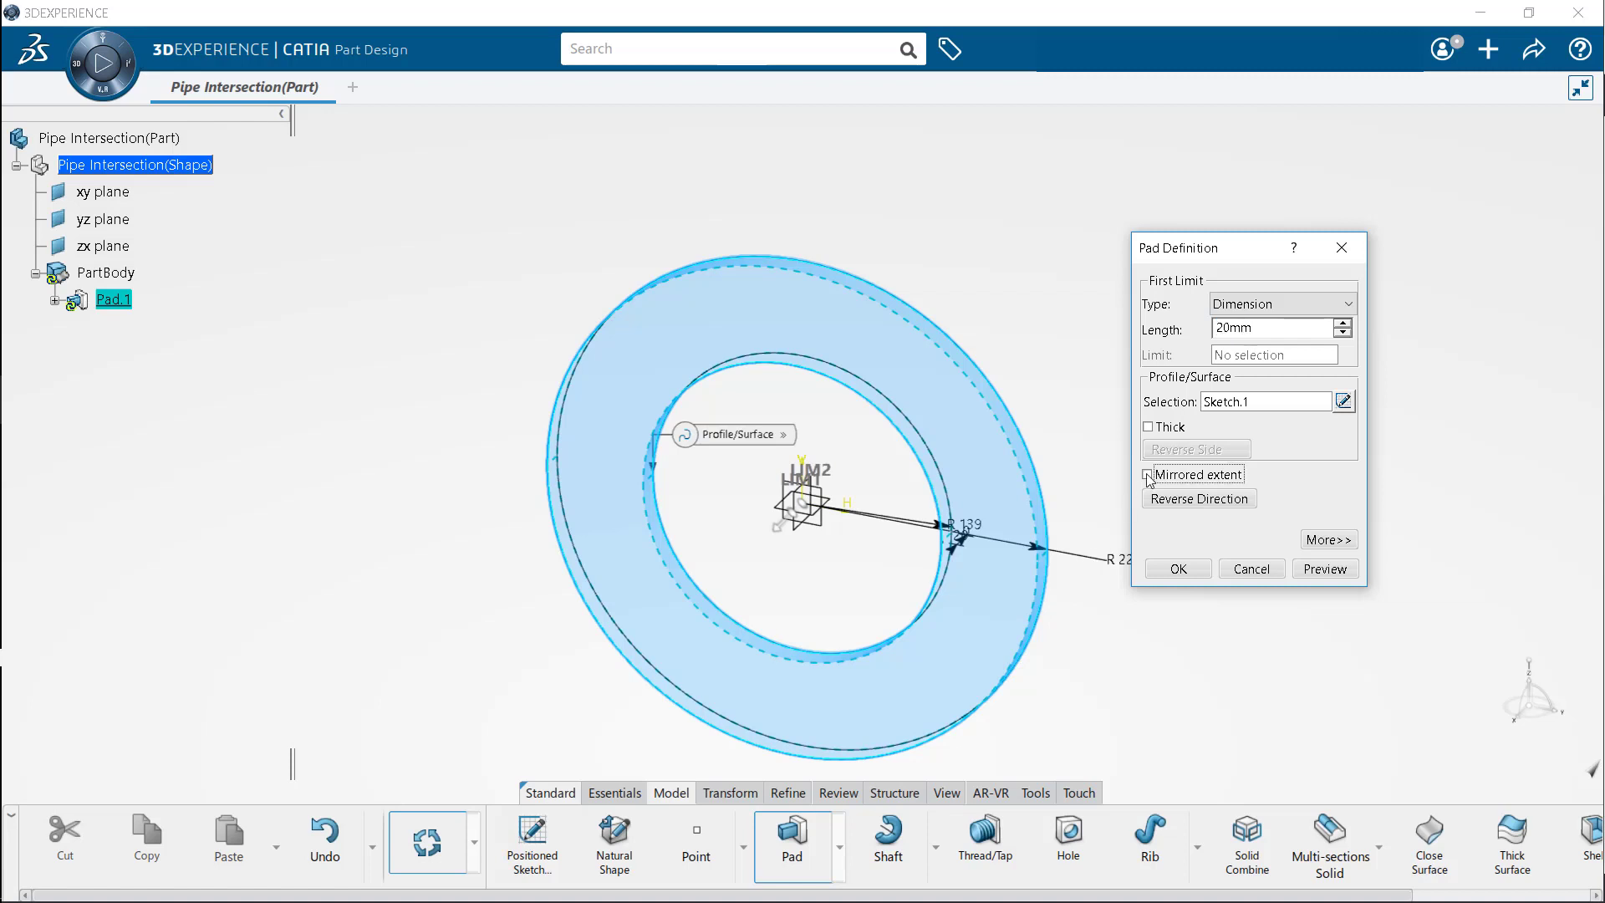
double_click(1266, 332)
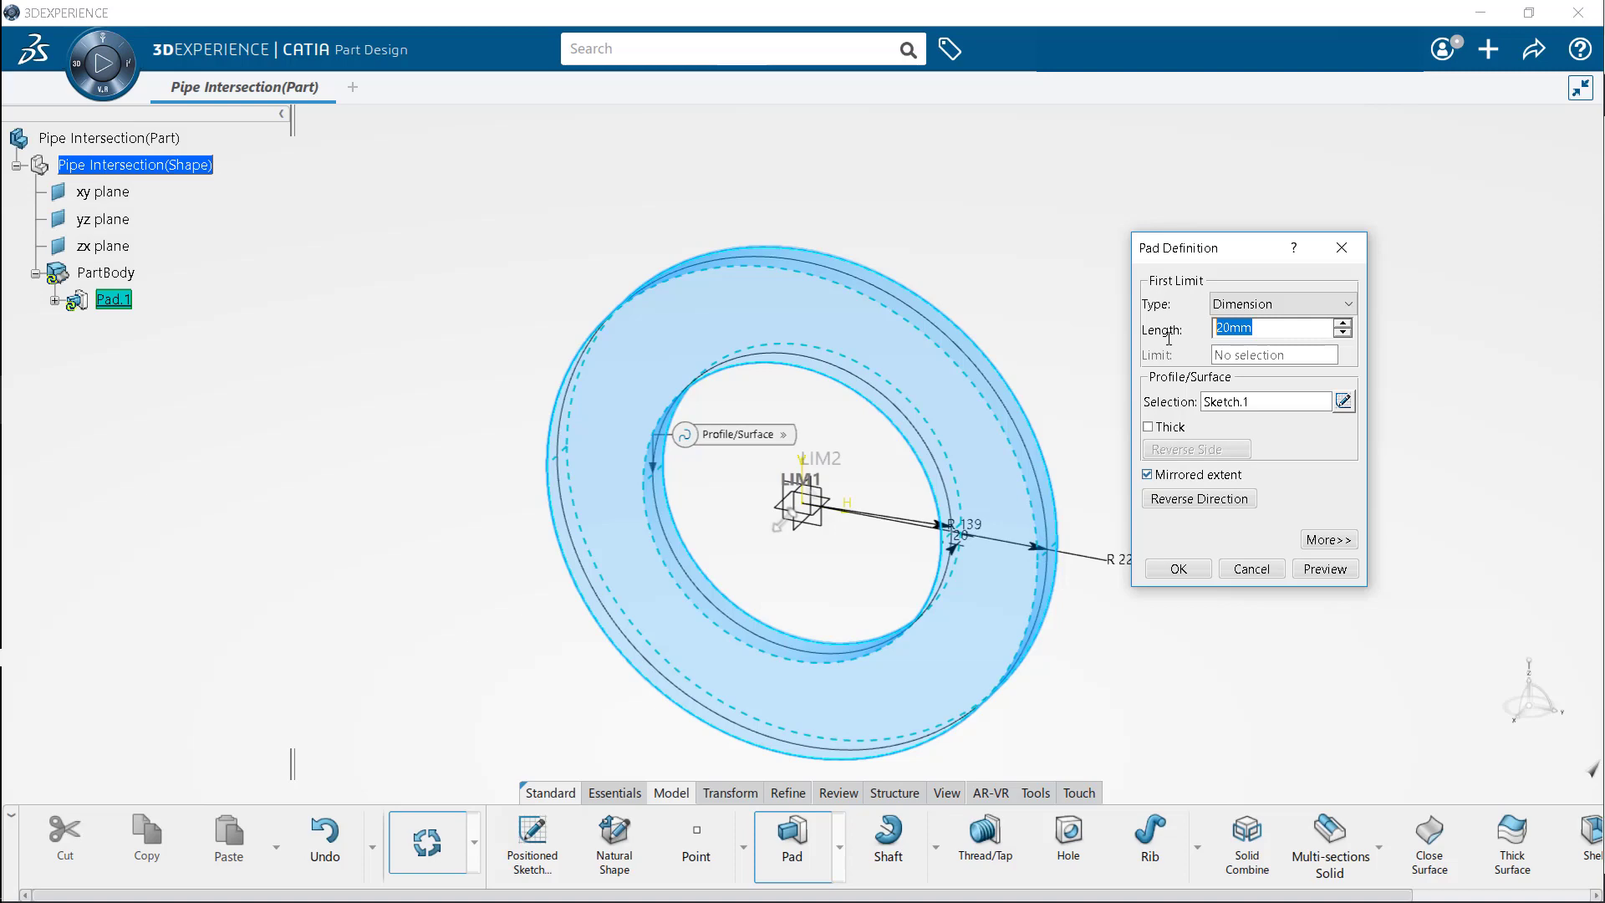
type("229")
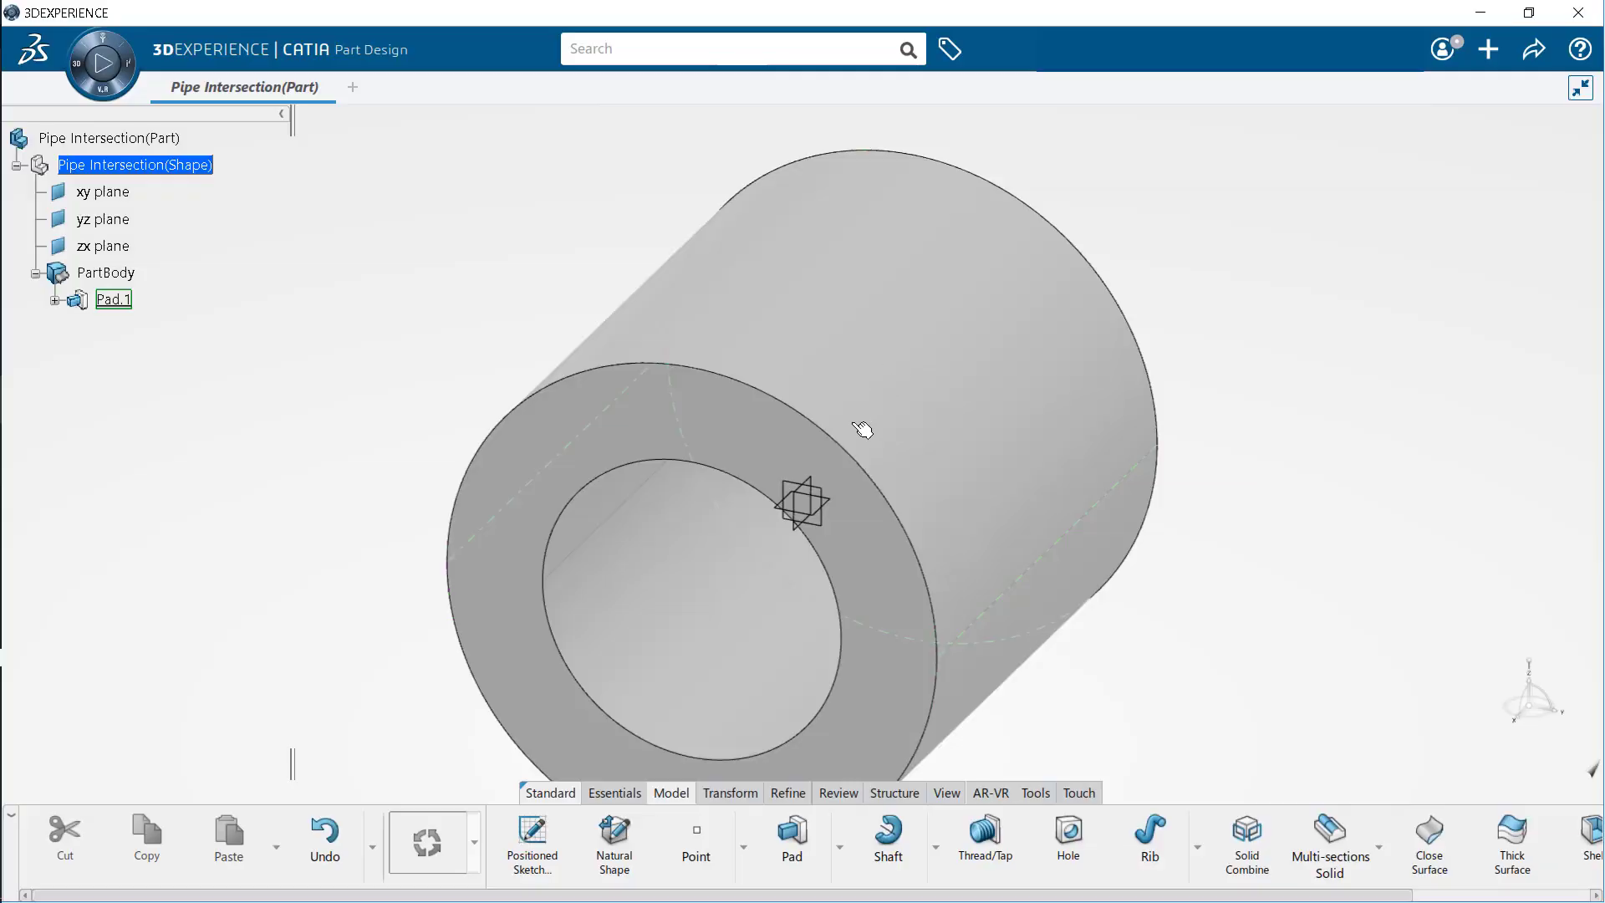
Create Plane.1 offset 528 mm from the xy plane and fit the model in view.
left_click(747, 831)
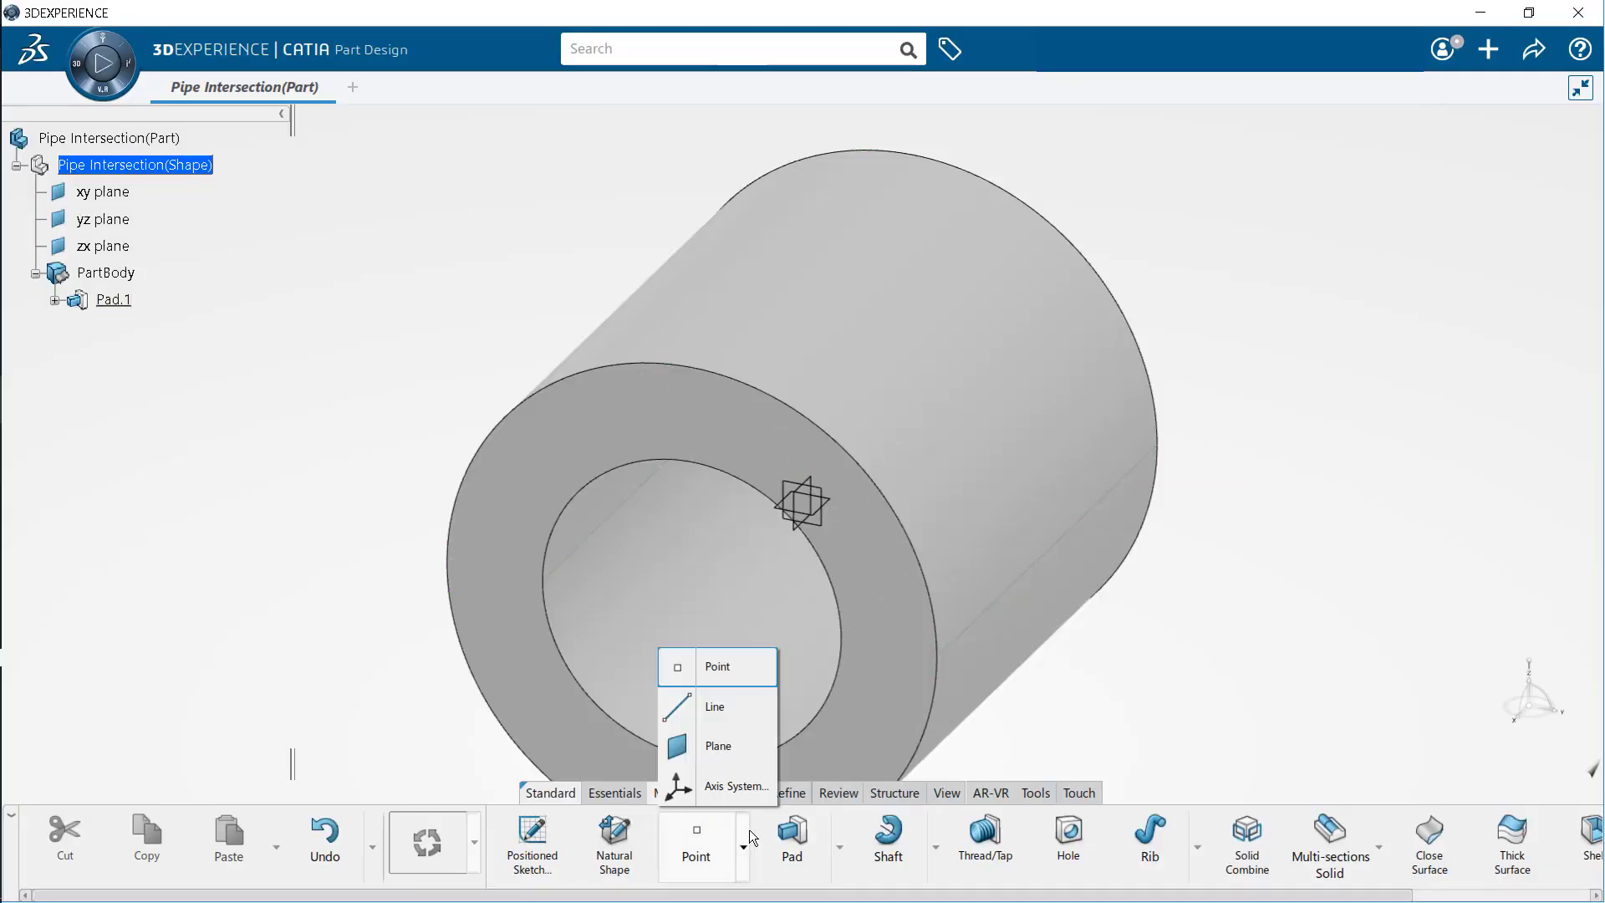
left_click(735, 748)
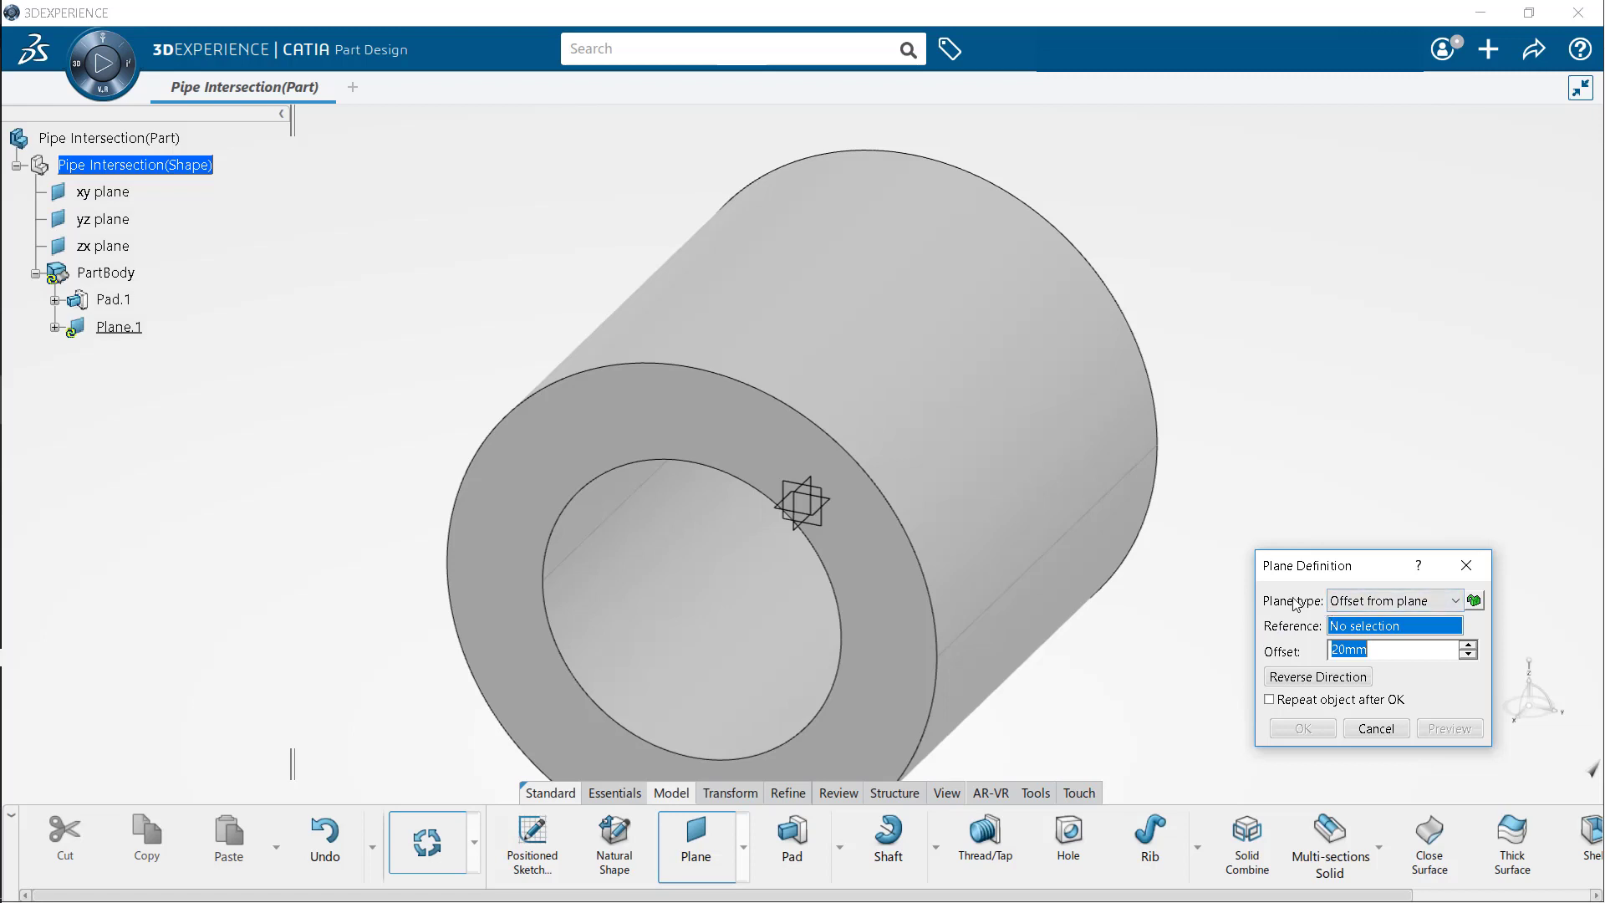
left_click(1361, 602)
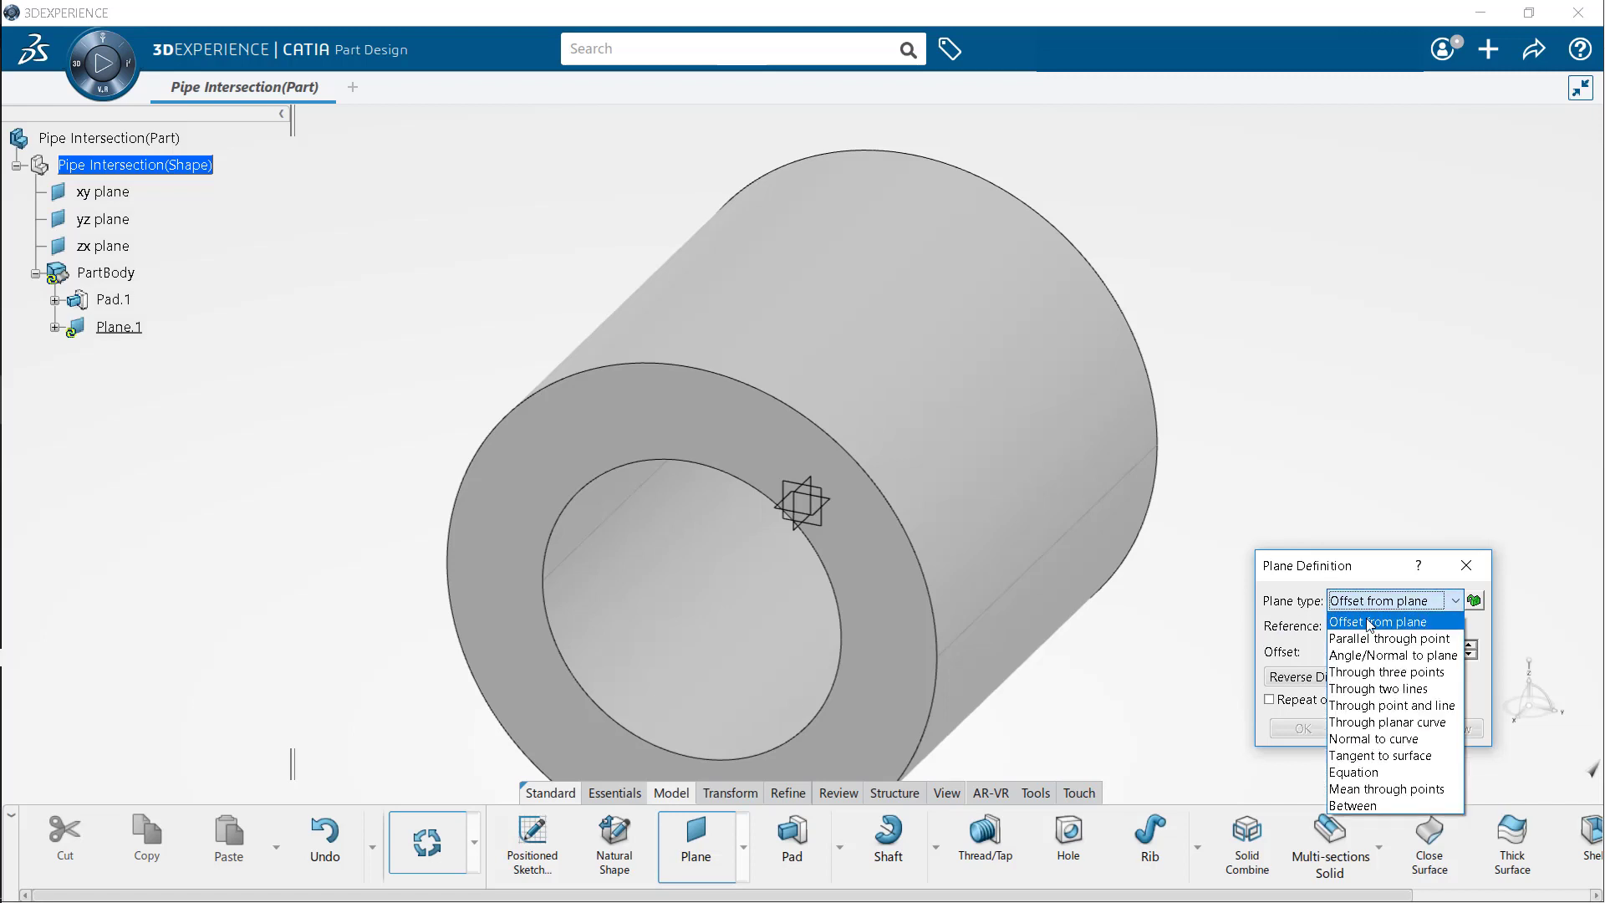
left_click(1369, 623)
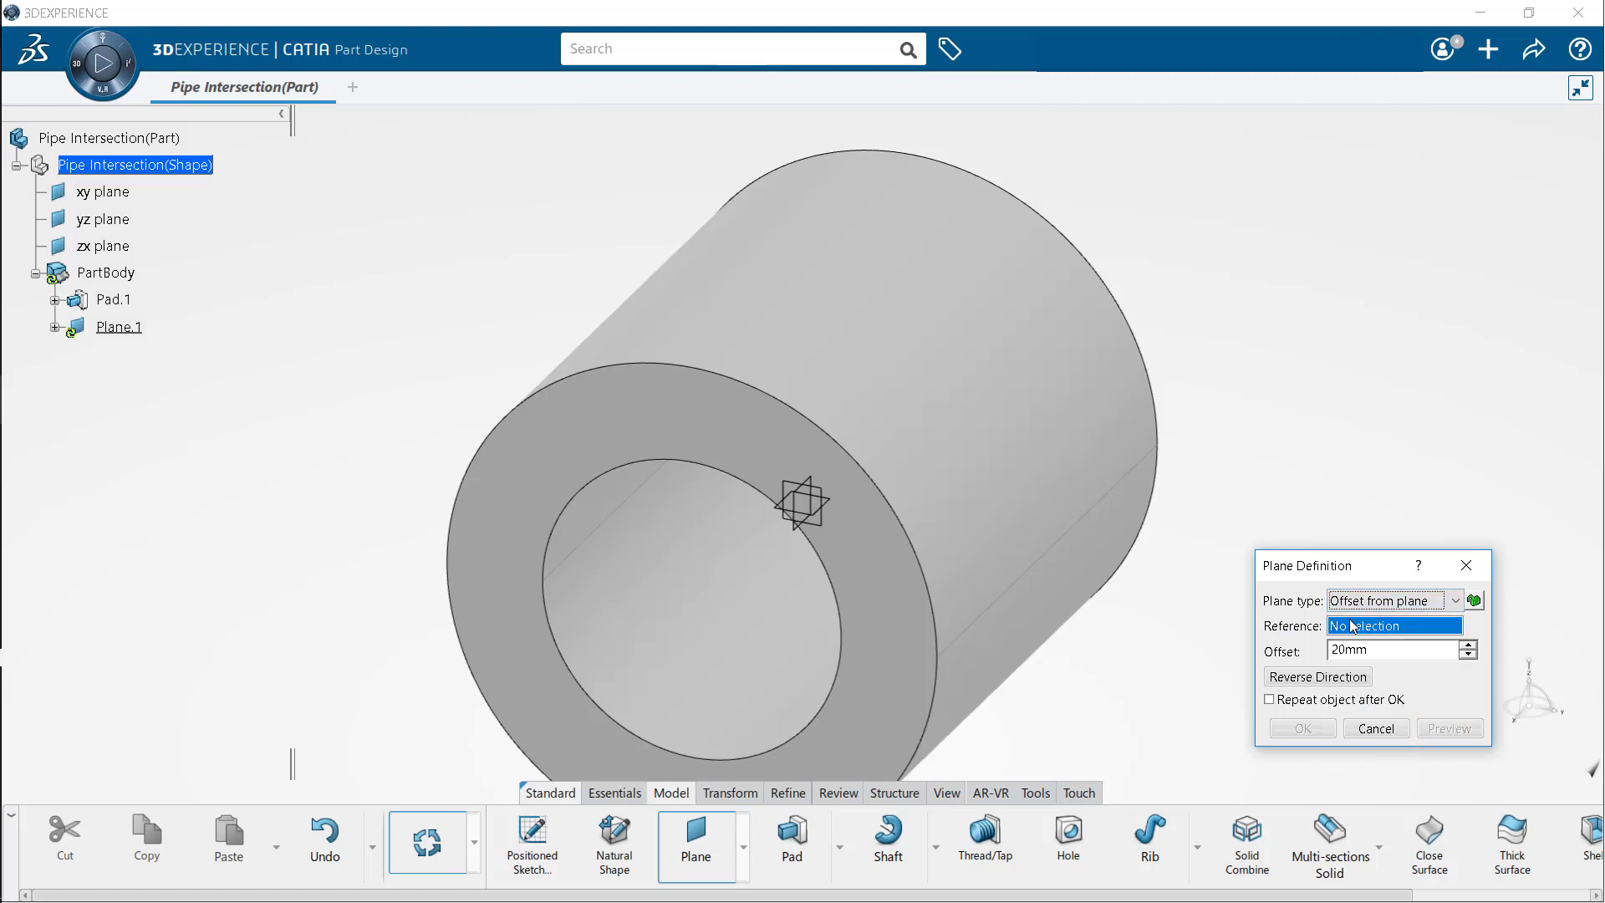
left_click(114, 197)
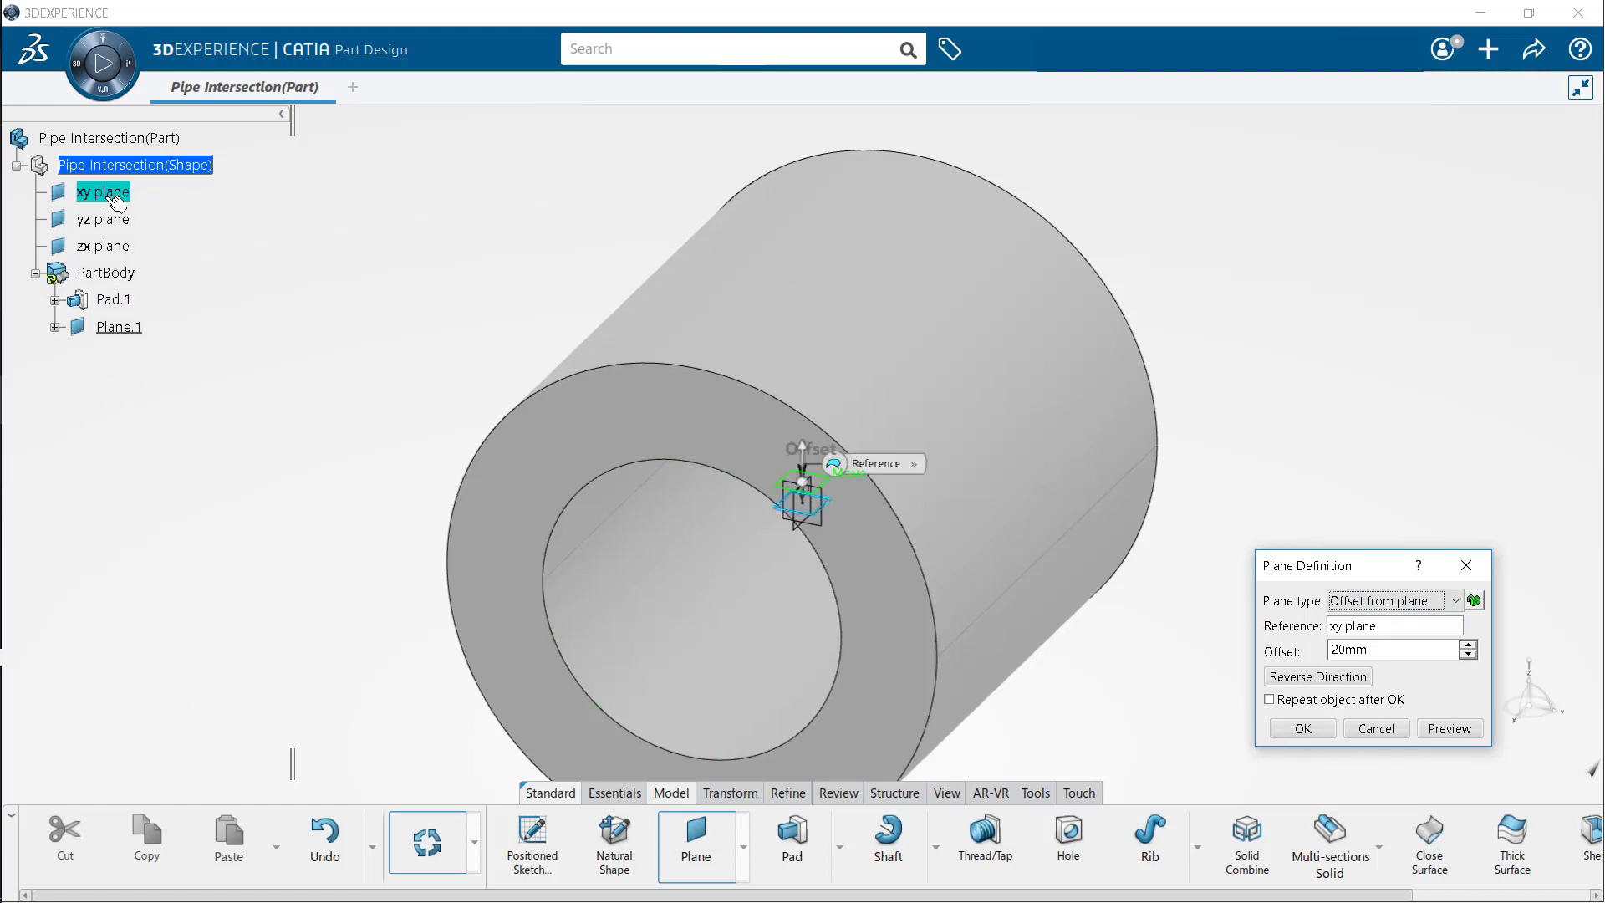
left_click(1394, 649)
double_click(1394, 649)
type("528")
left_click(1301, 728)
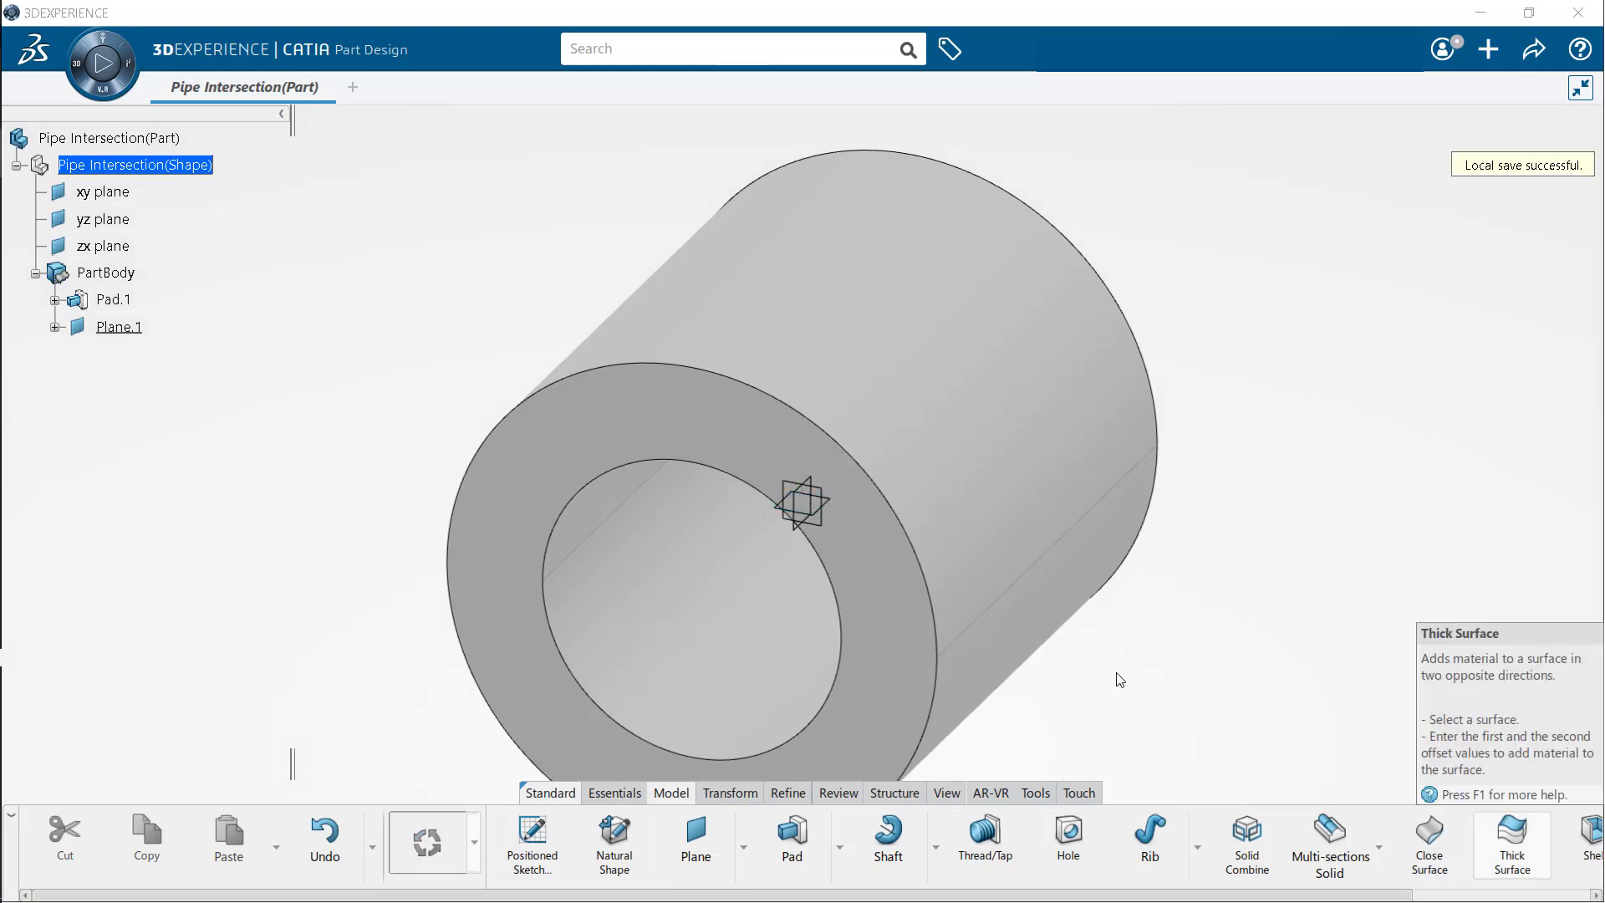
left_click(948, 793)
left_click(531, 852)
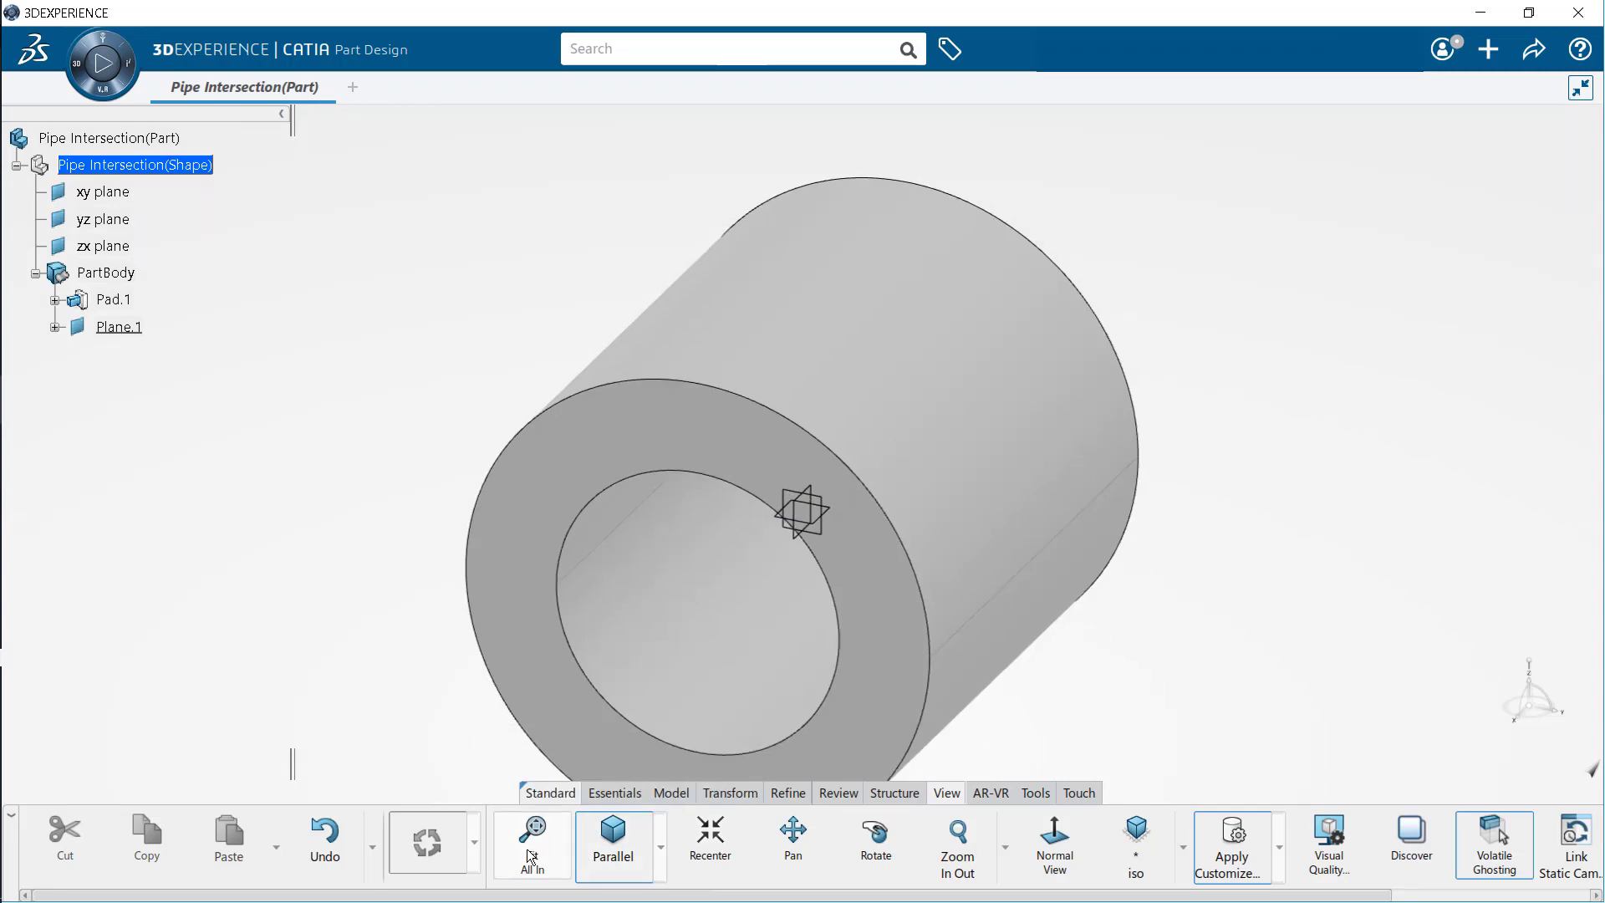
left_click(671, 794)
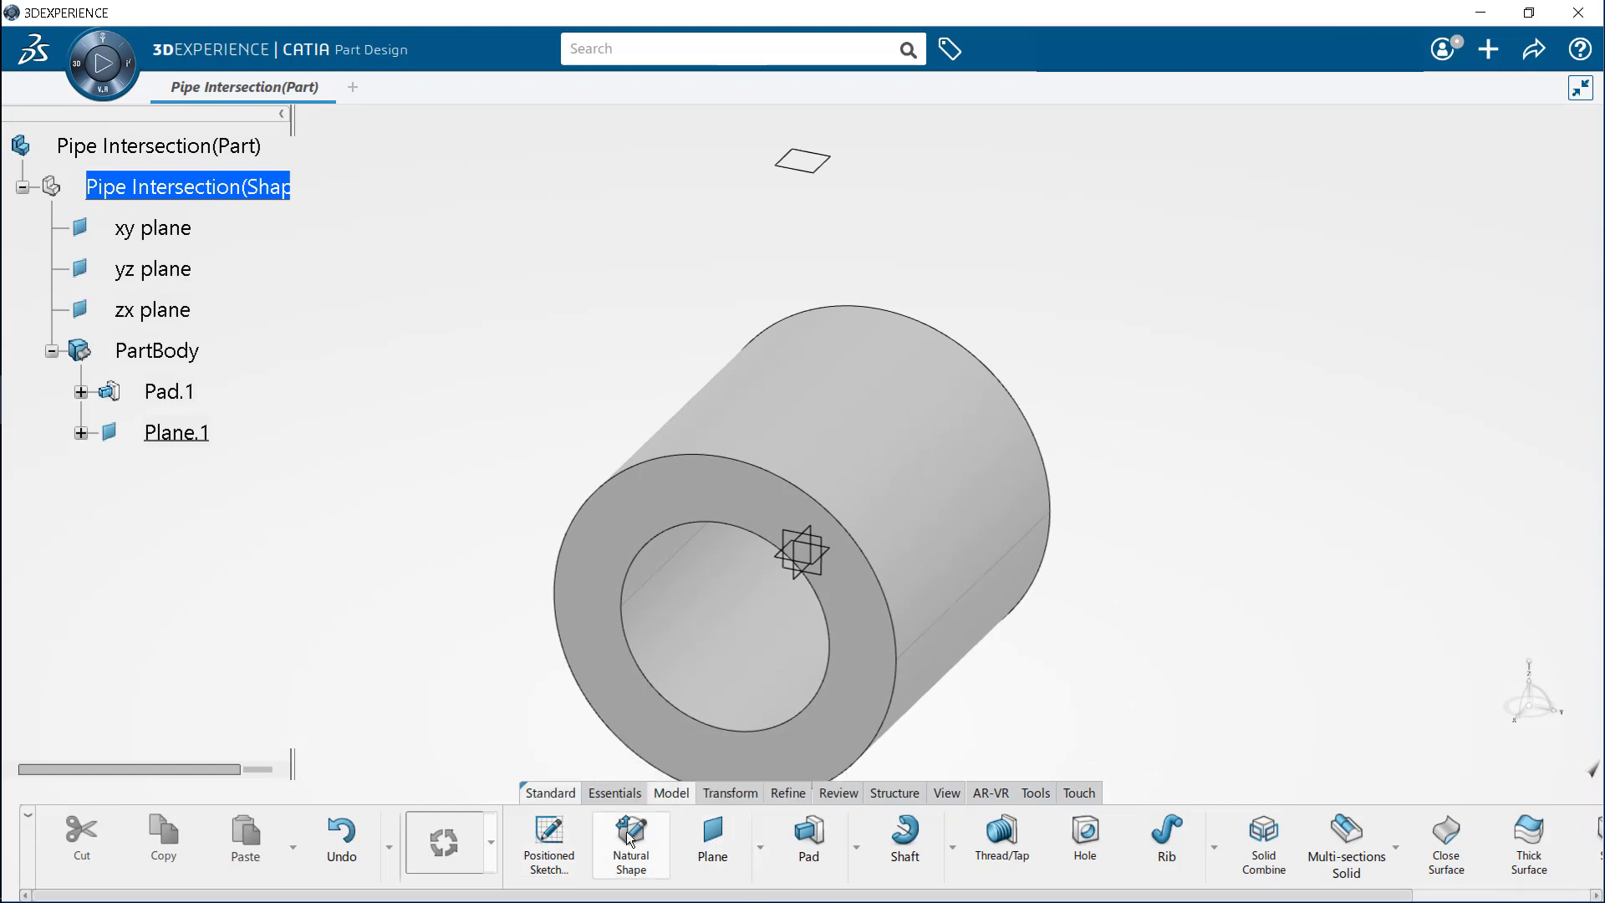
Start a positioned sketch on Plane.1.
left_click(548, 840)
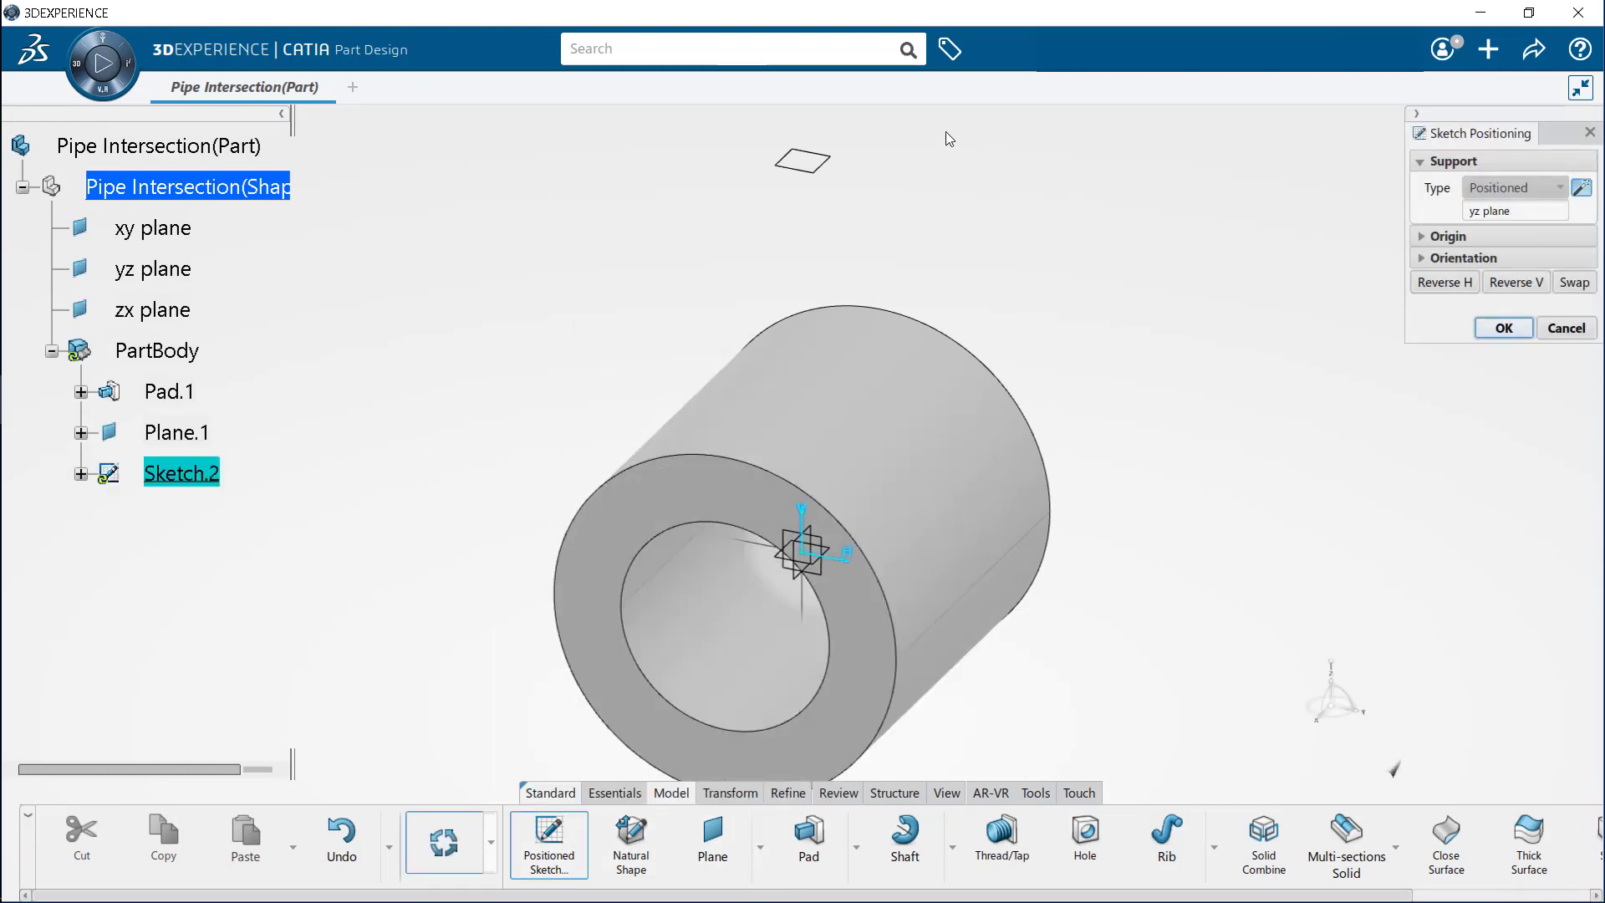
left_click(830, 165)
key("Return")
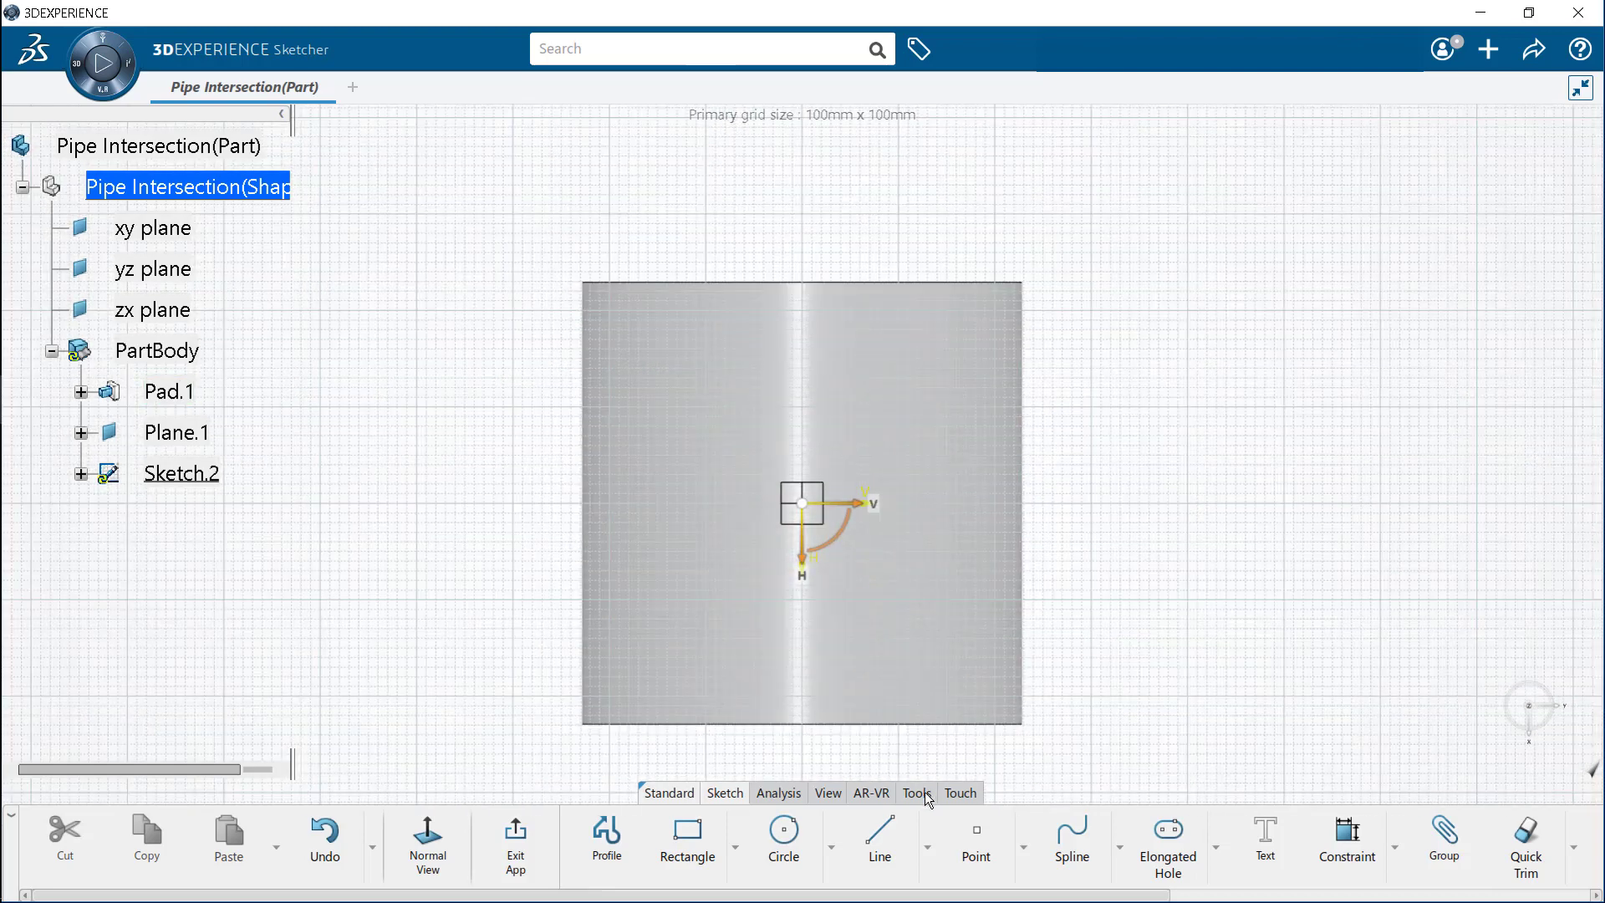
Draw a circle at the origin, constrain it to 84 mm radius, and exit the sketch.
left_click(784, 831)
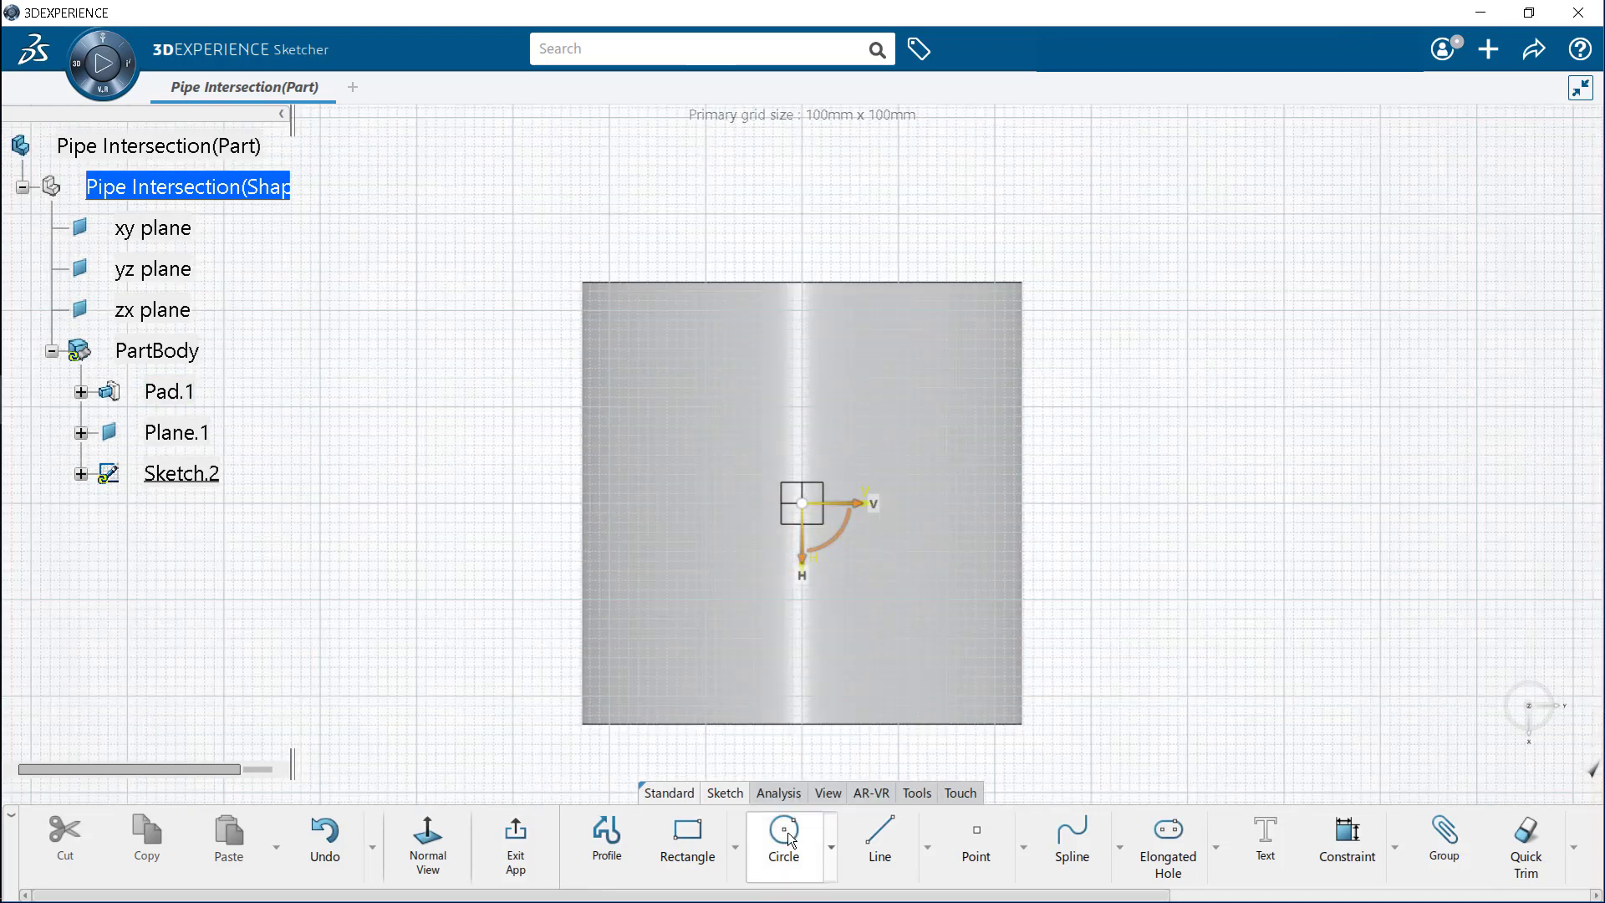
left_click(803, 502)
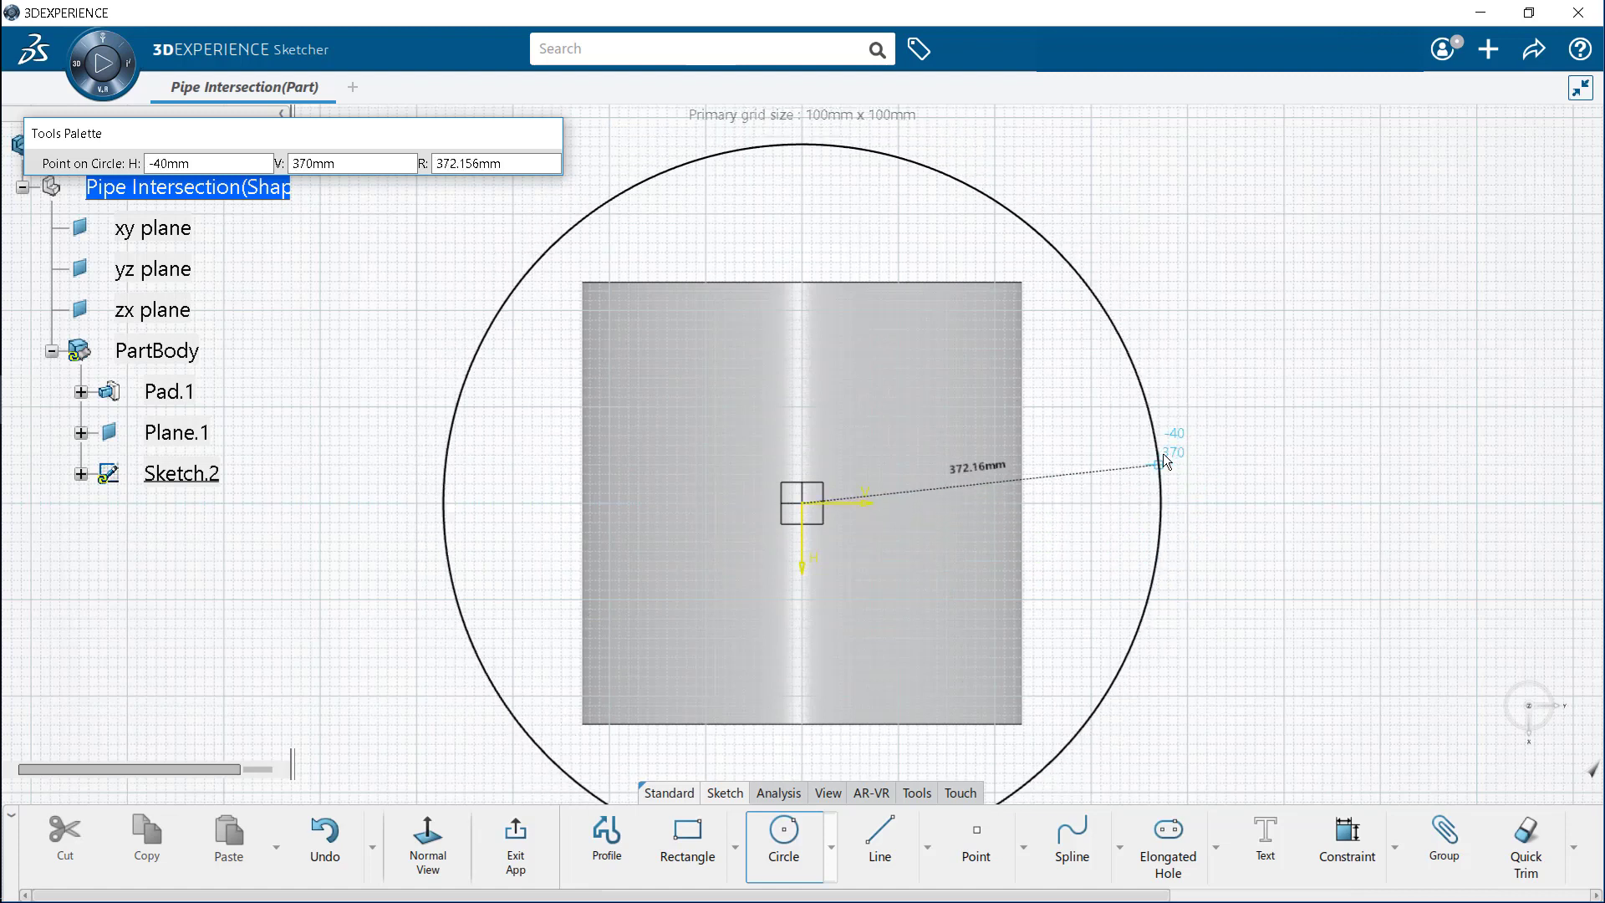
left_click(1136, 382)
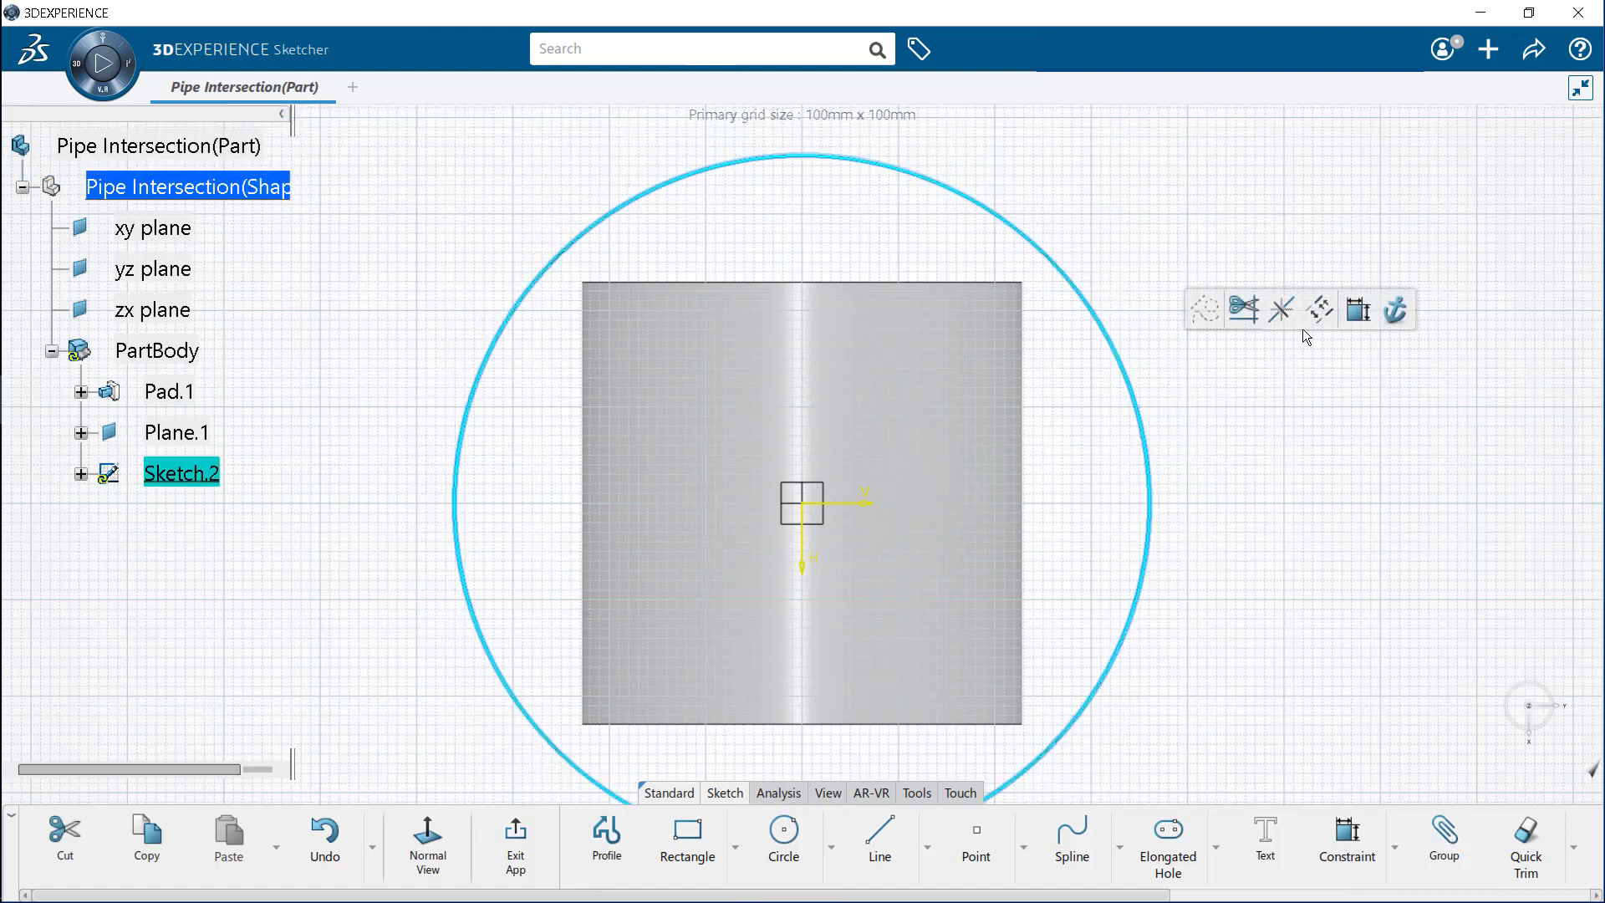
left_click(1357, 310)
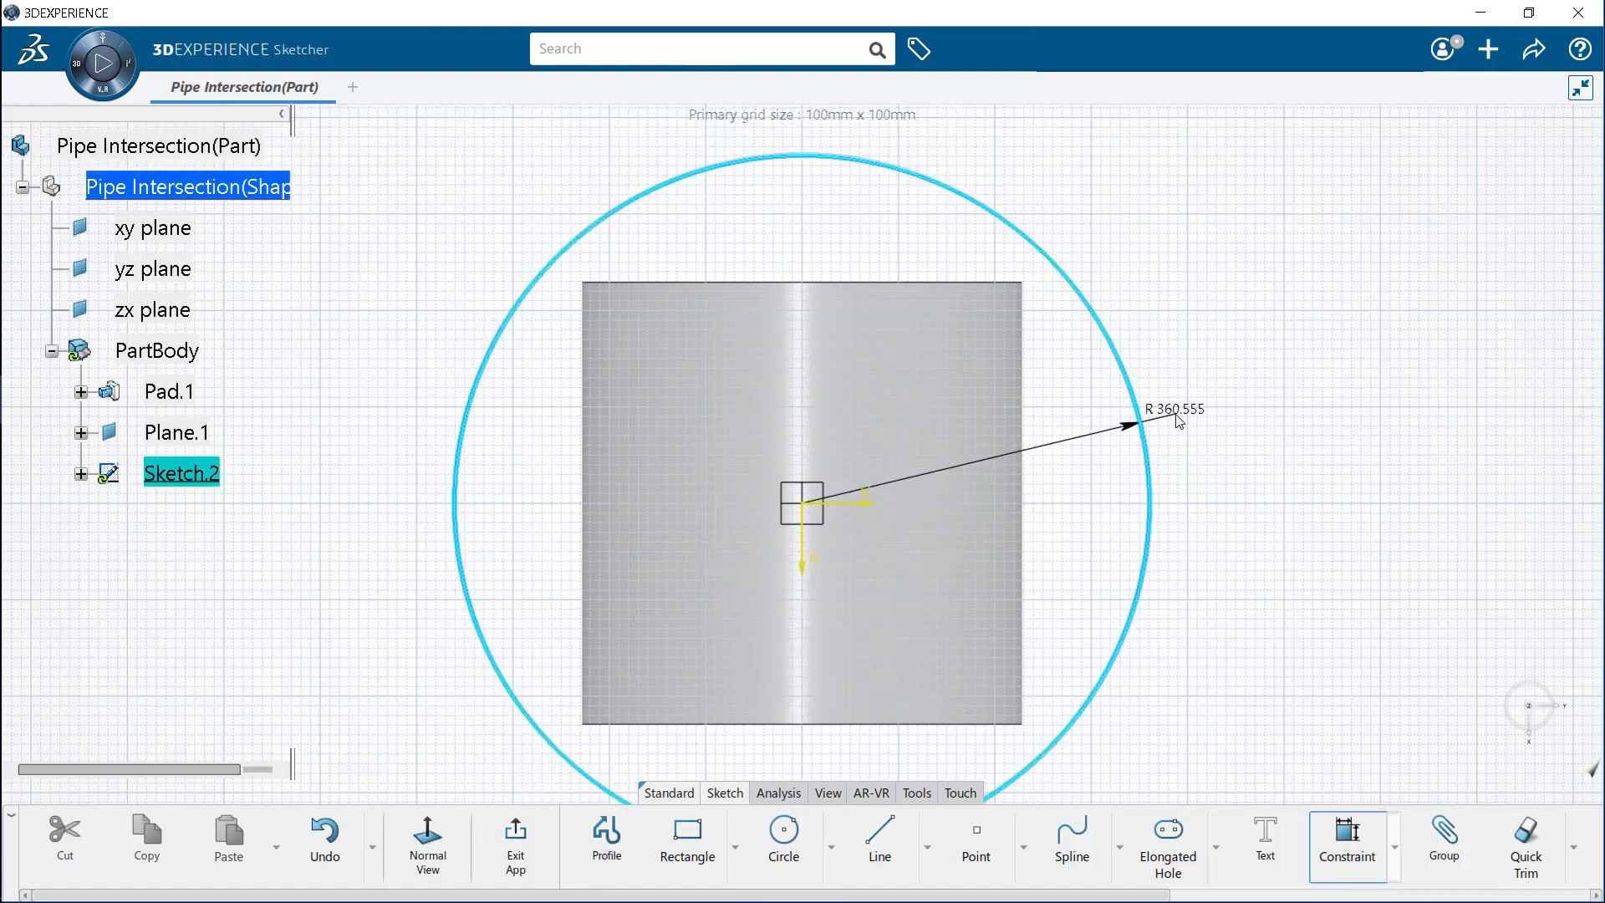
left_click(1178, 420)
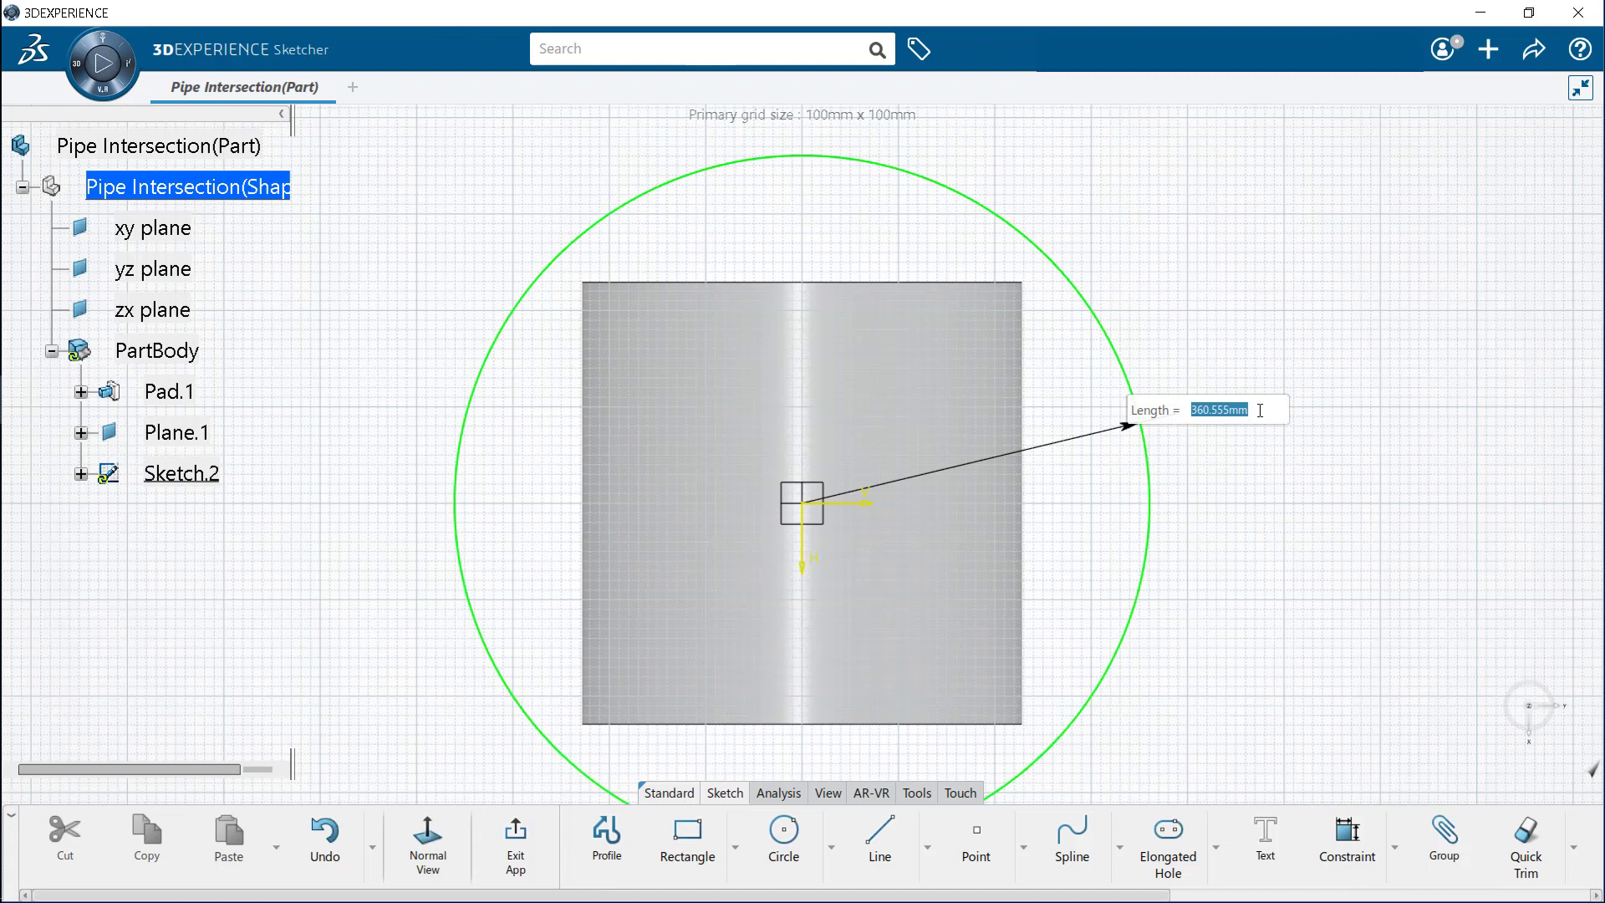
type("84")
key("Return")
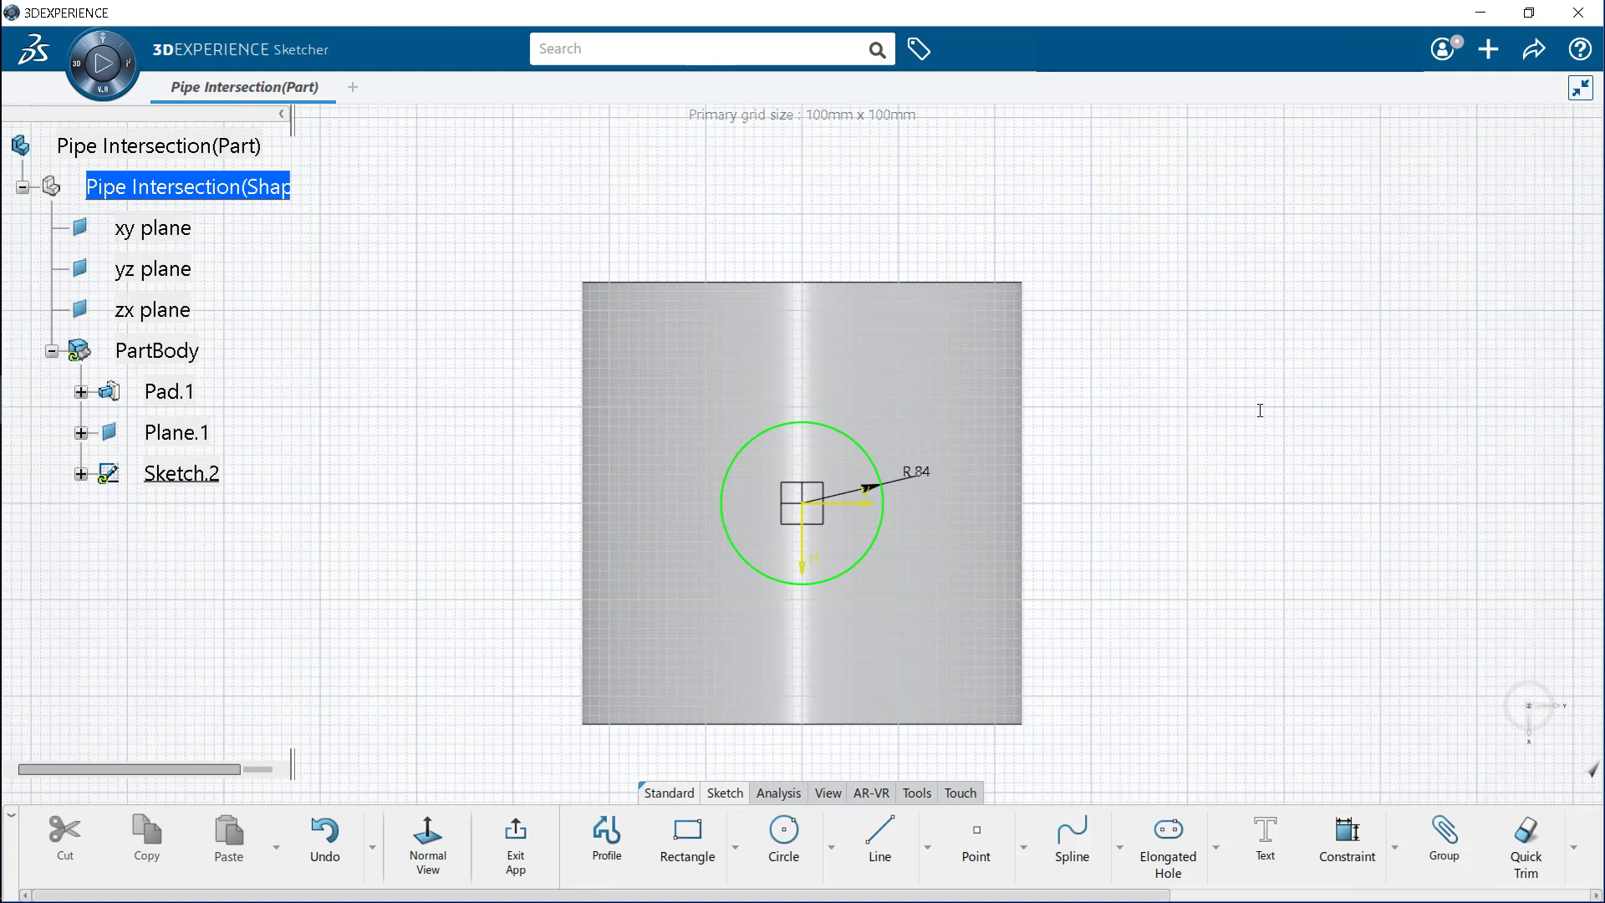
left_click(540, 840)
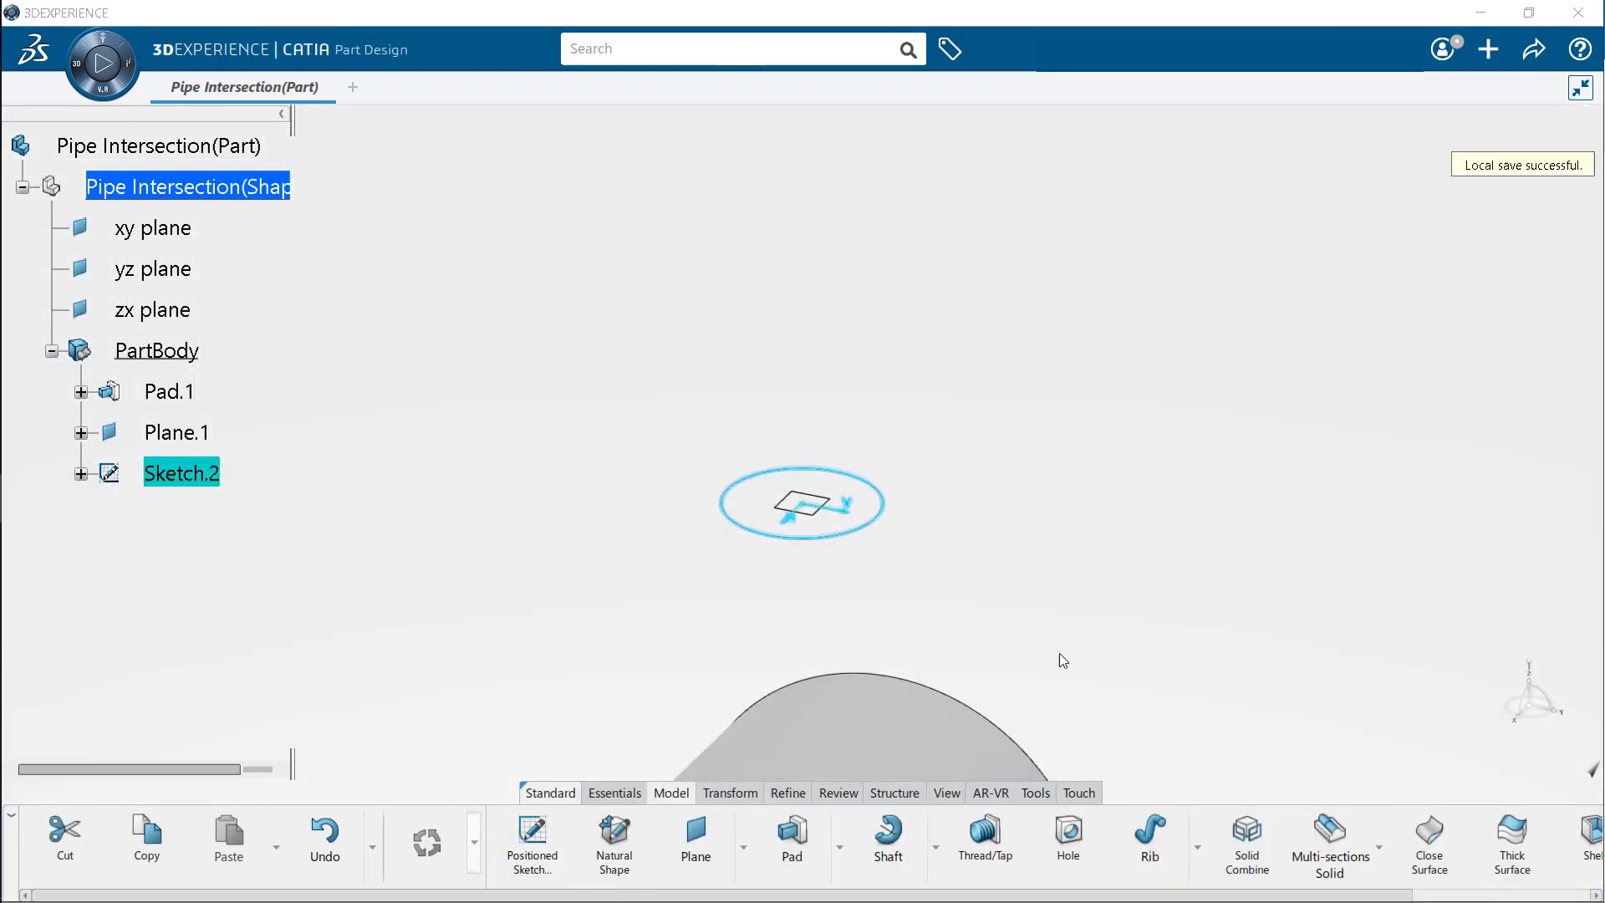
Fit the whole part in view and pan up to show the pipe and Sketch.2.
left_click(951, 792)
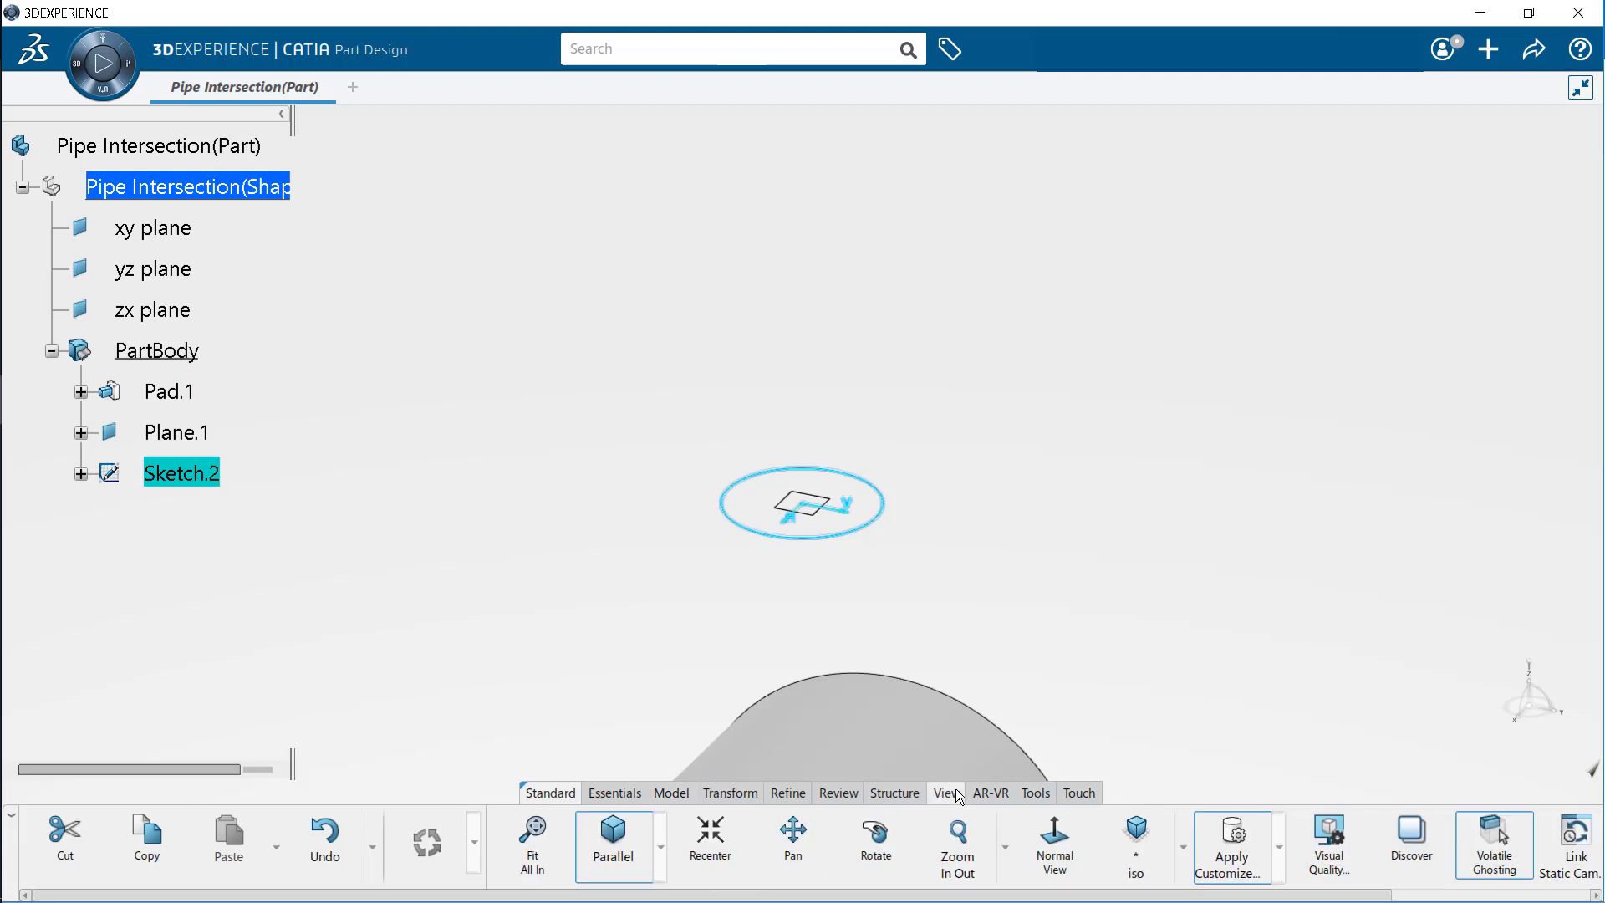
left_click(535, 837)
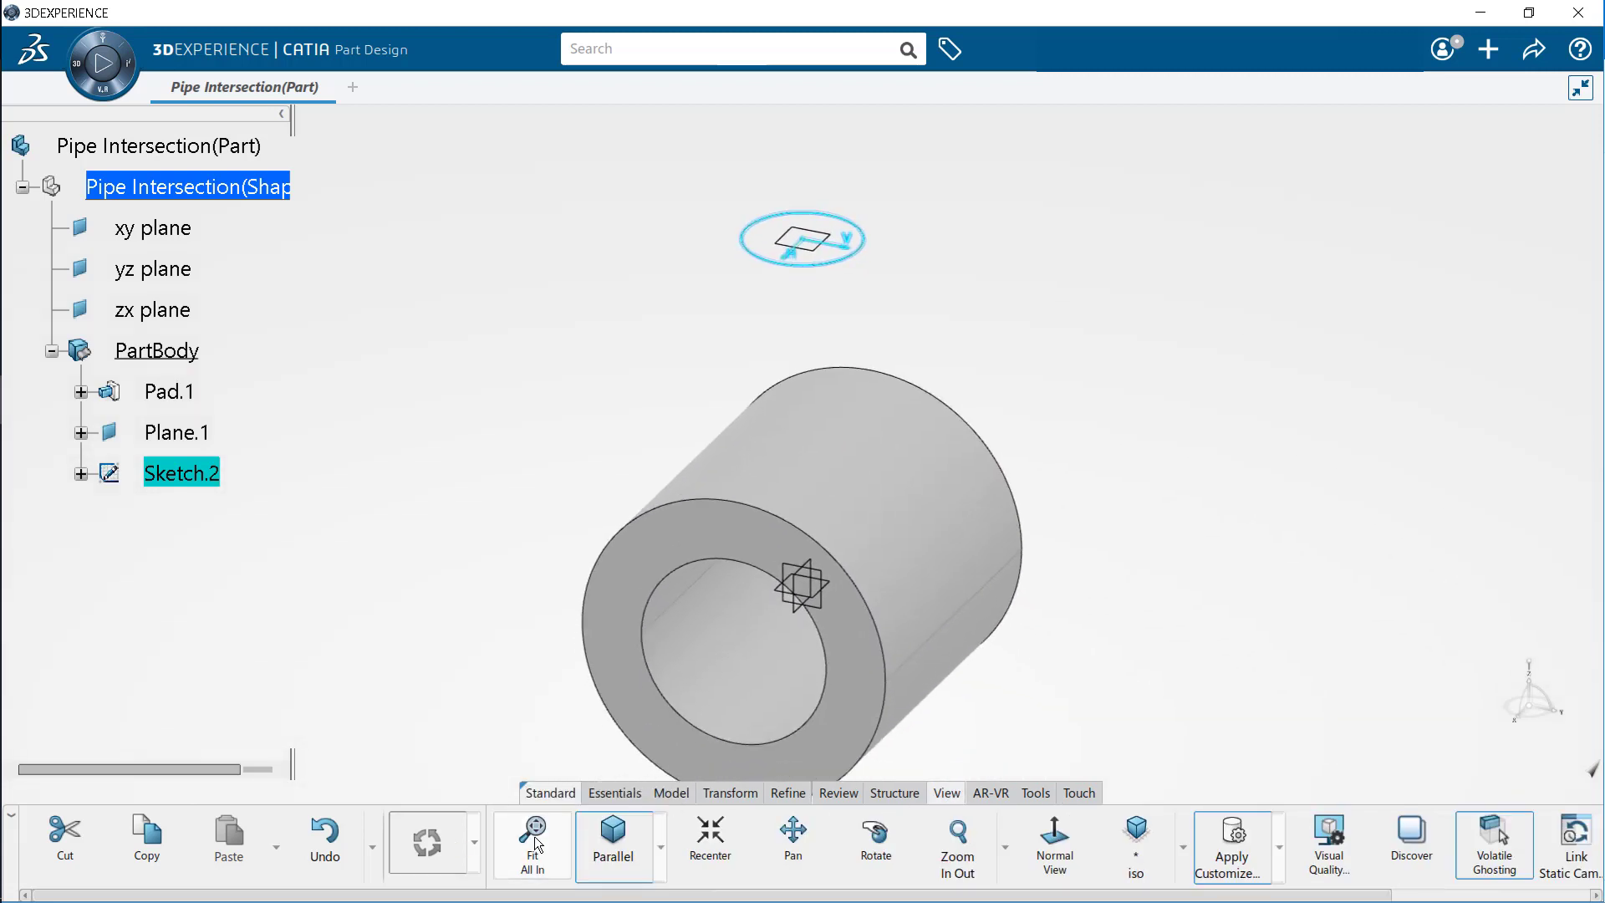
middle_click_drag(990, 568, 973, 460)
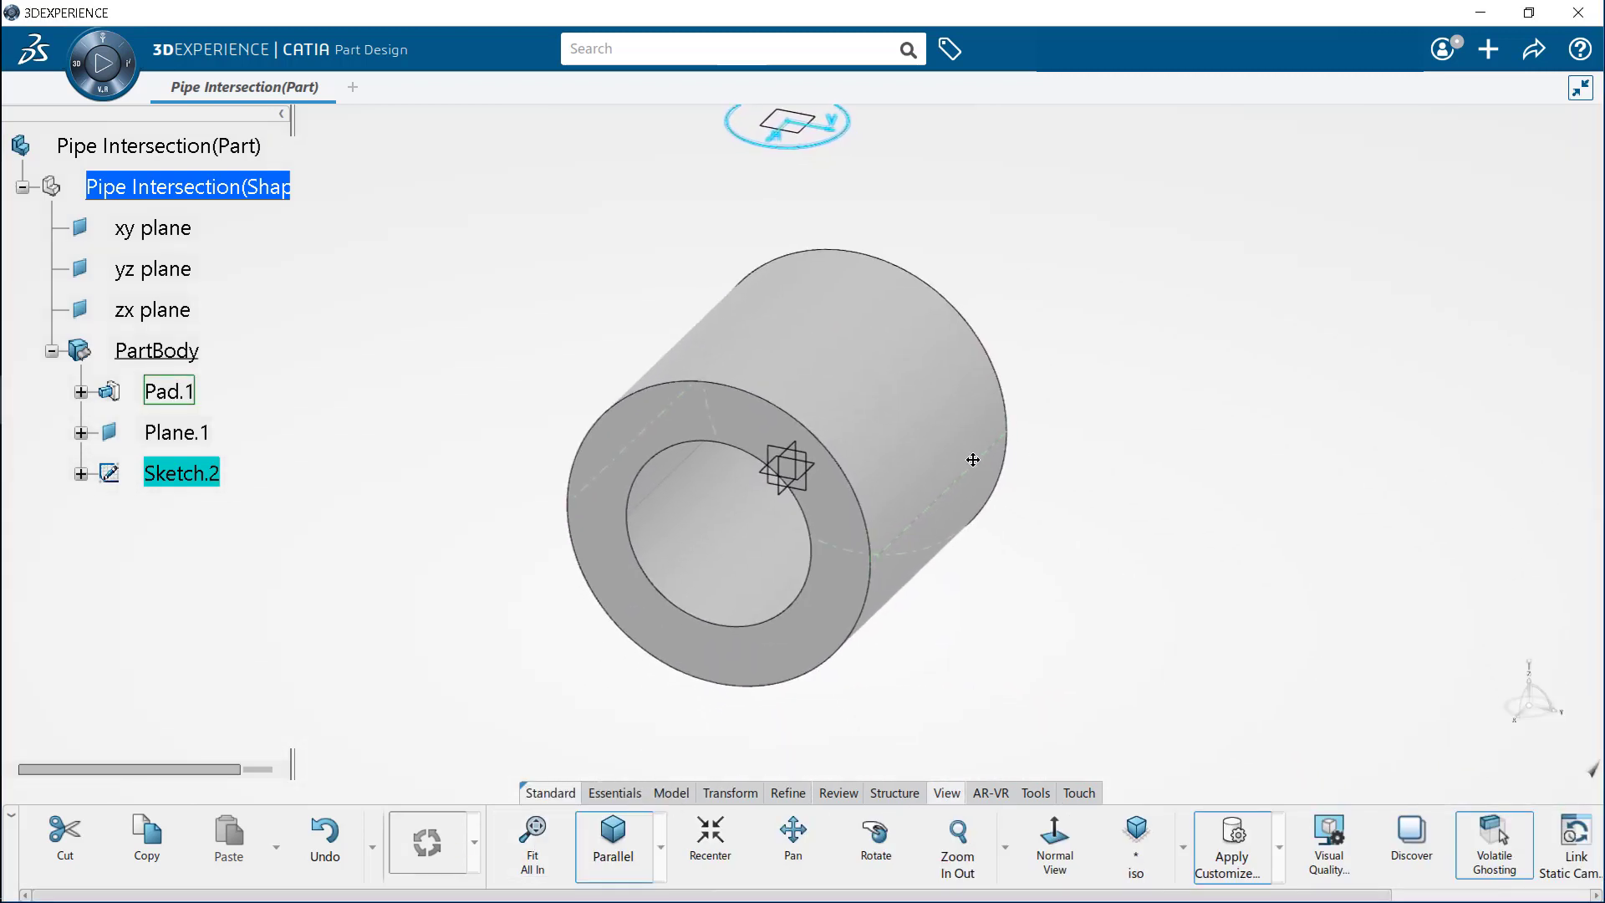
left_click(671, 792)
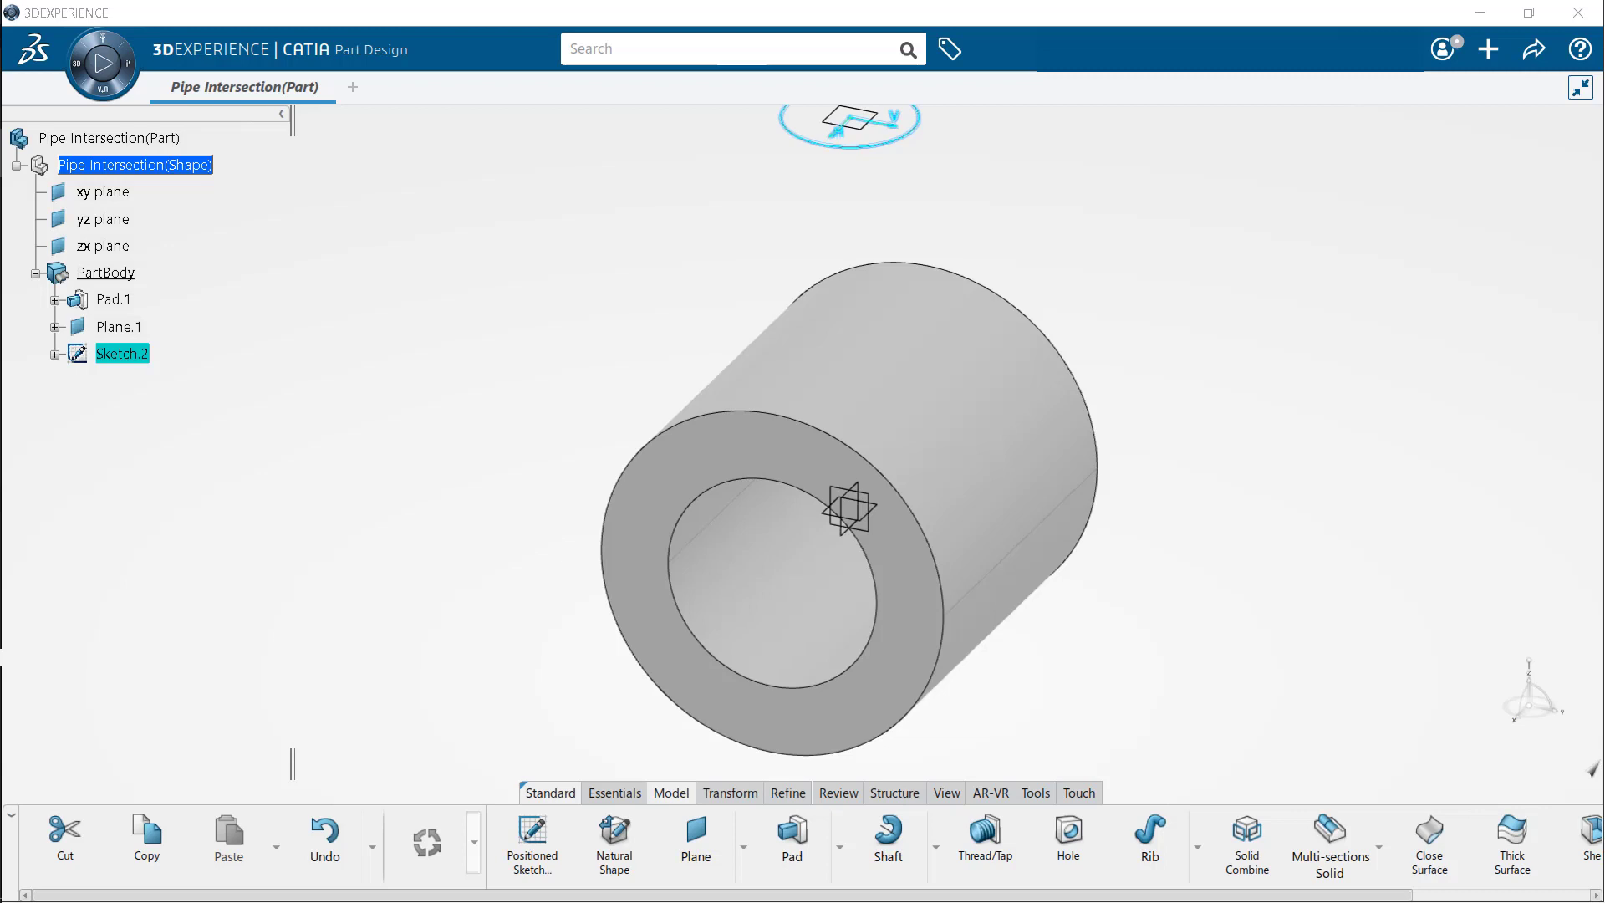
Pad Sketch.2 'Up to surface' onto the pipe's outer face, creating Pad.2 as the vertical branch.
left_click(781, 841)
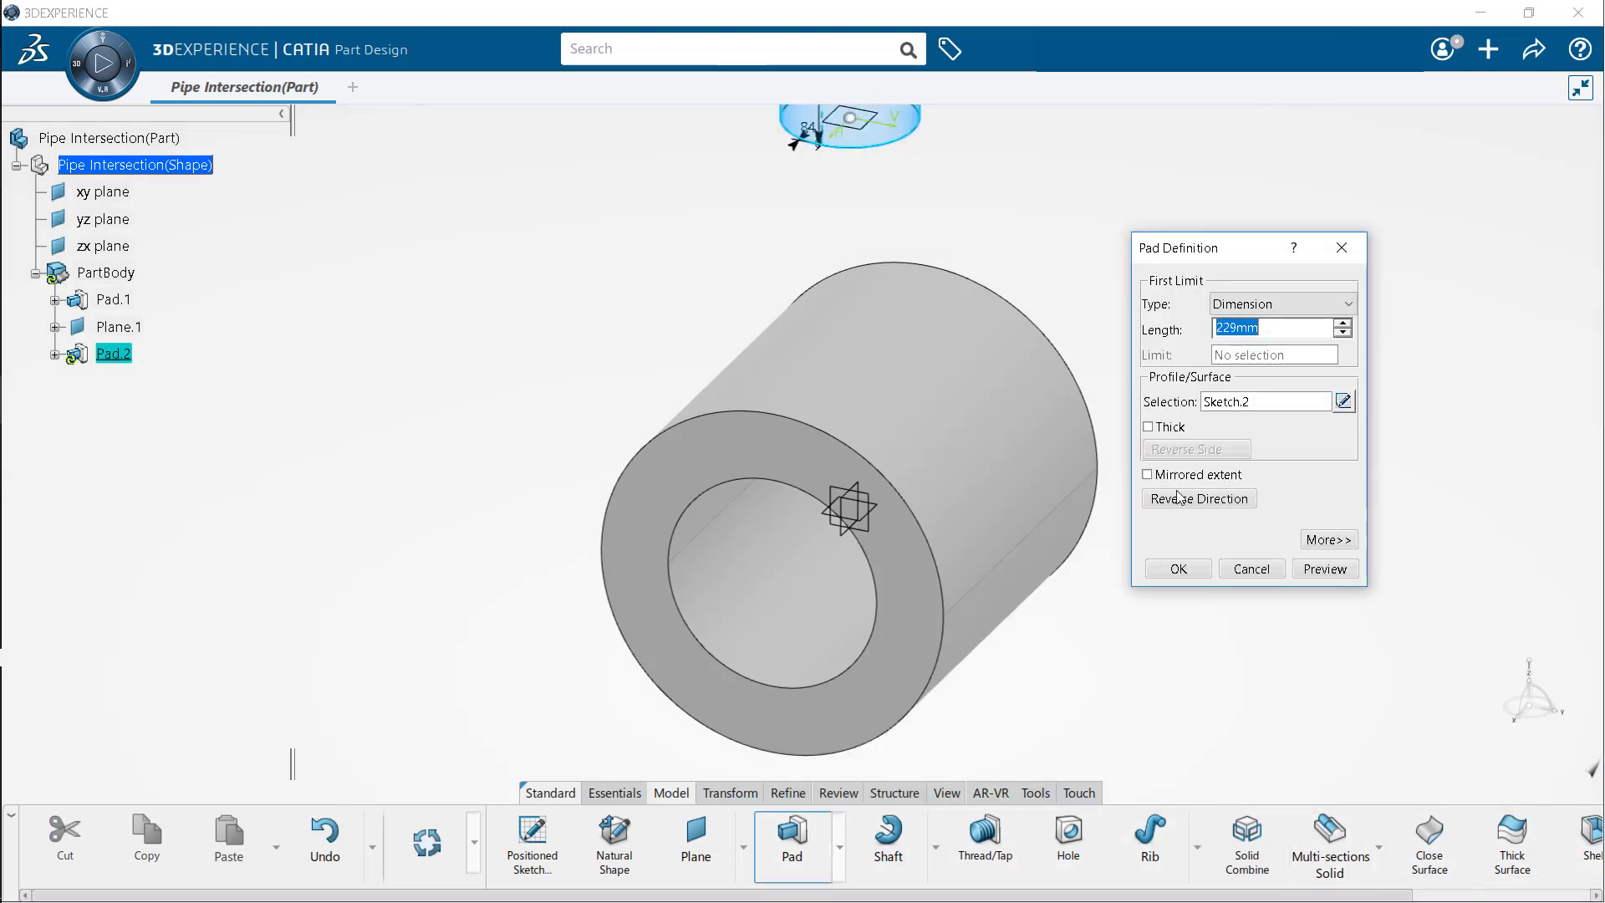
left_click(1308, 306)
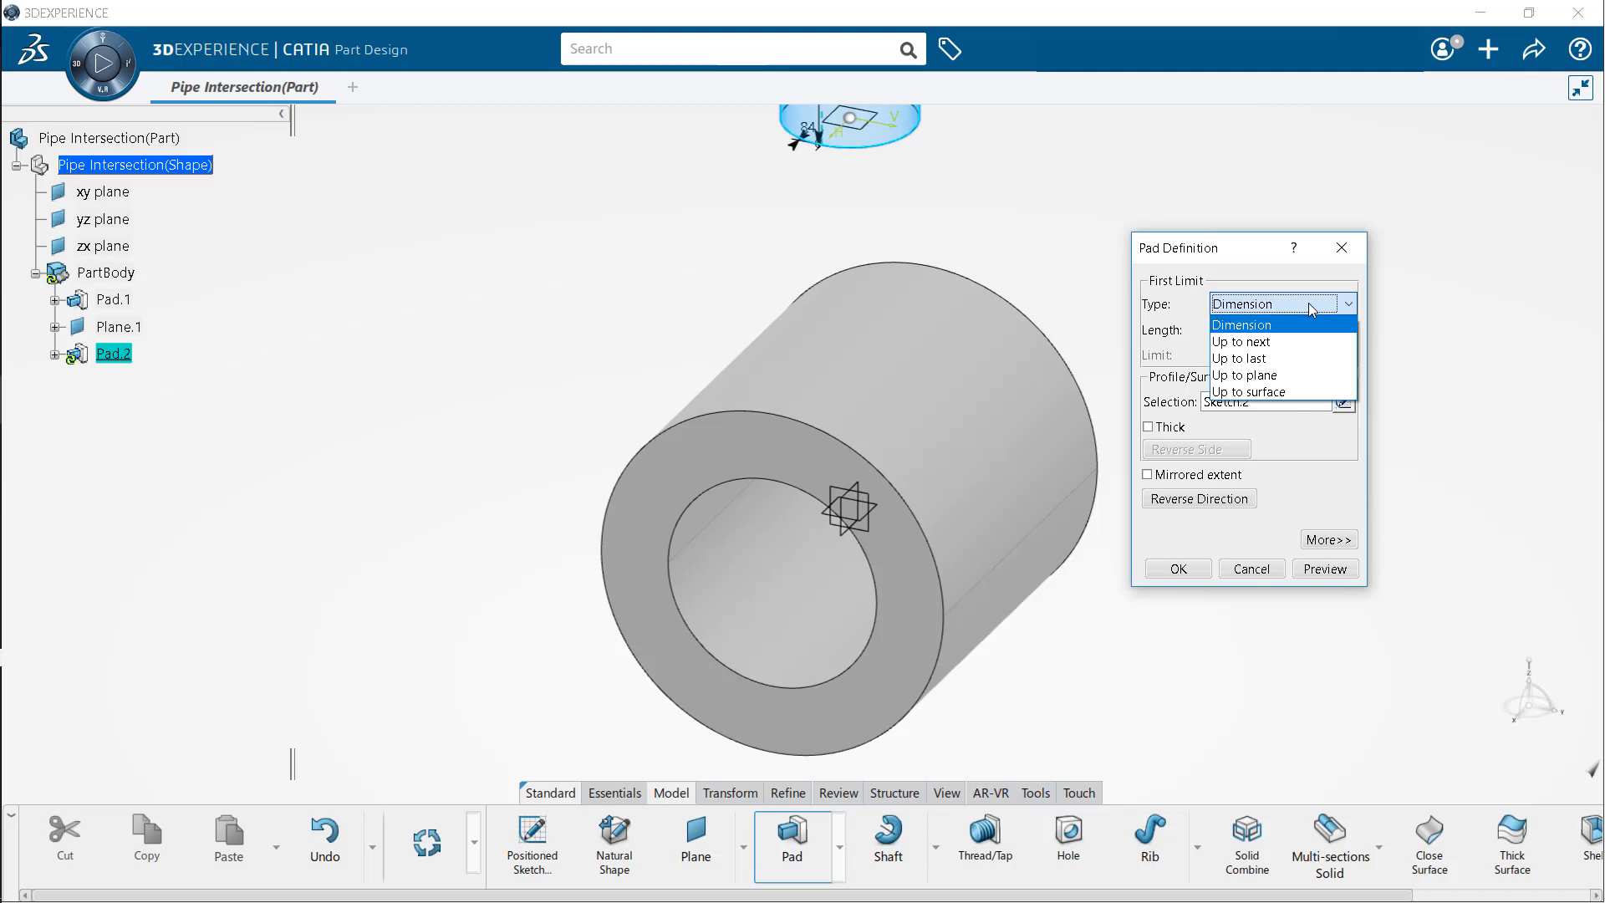
left_click(1277, 393)
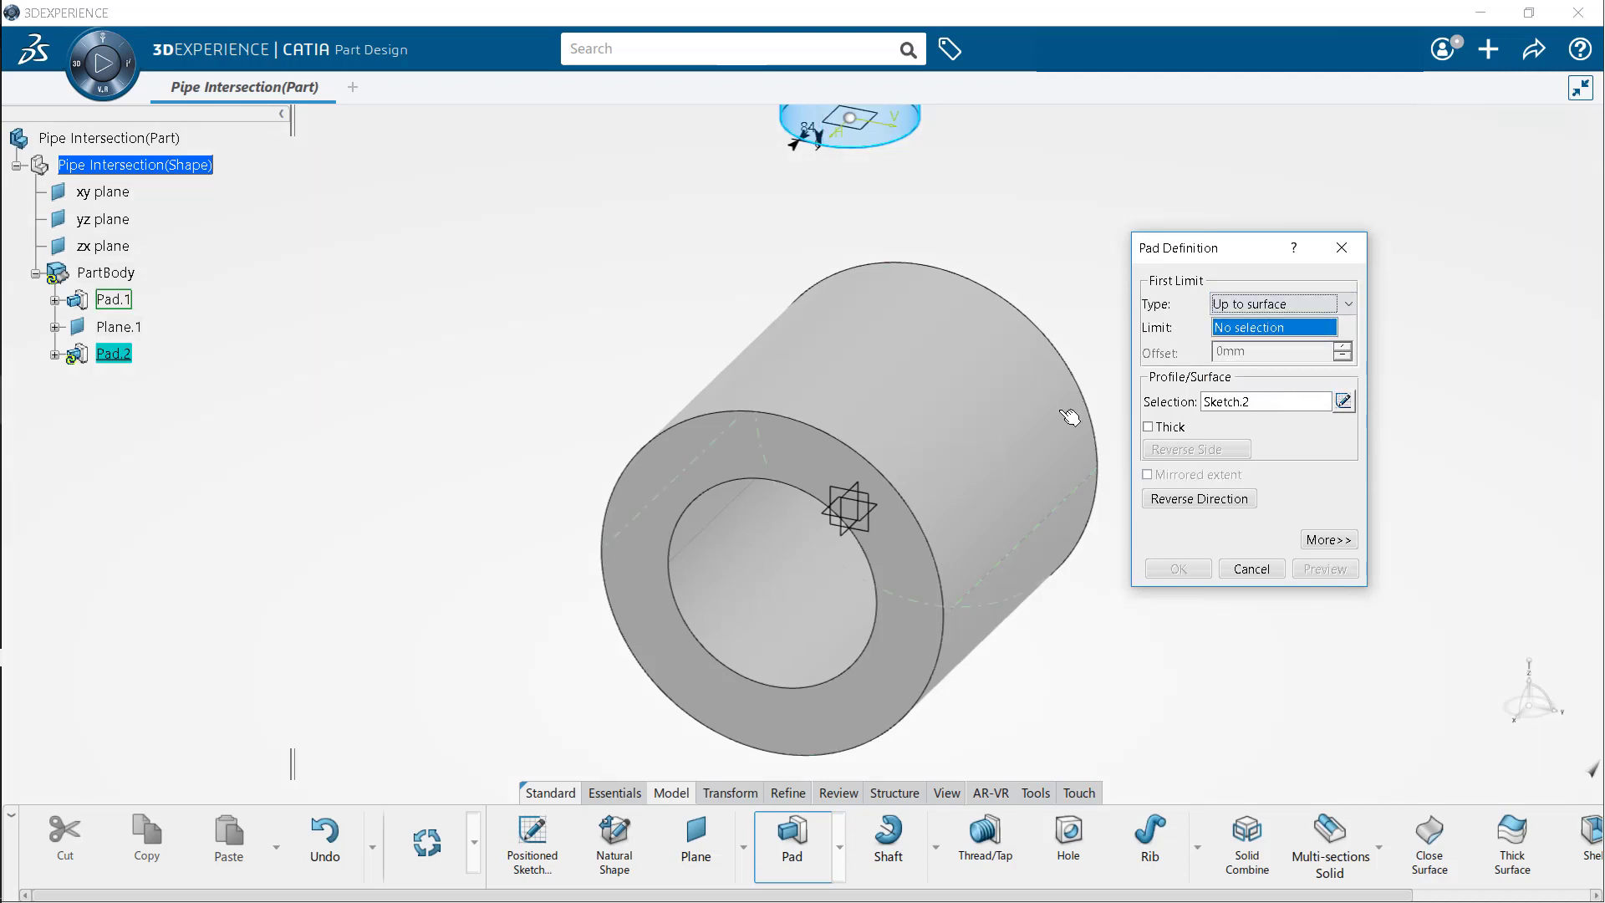
left_click(984, 437)
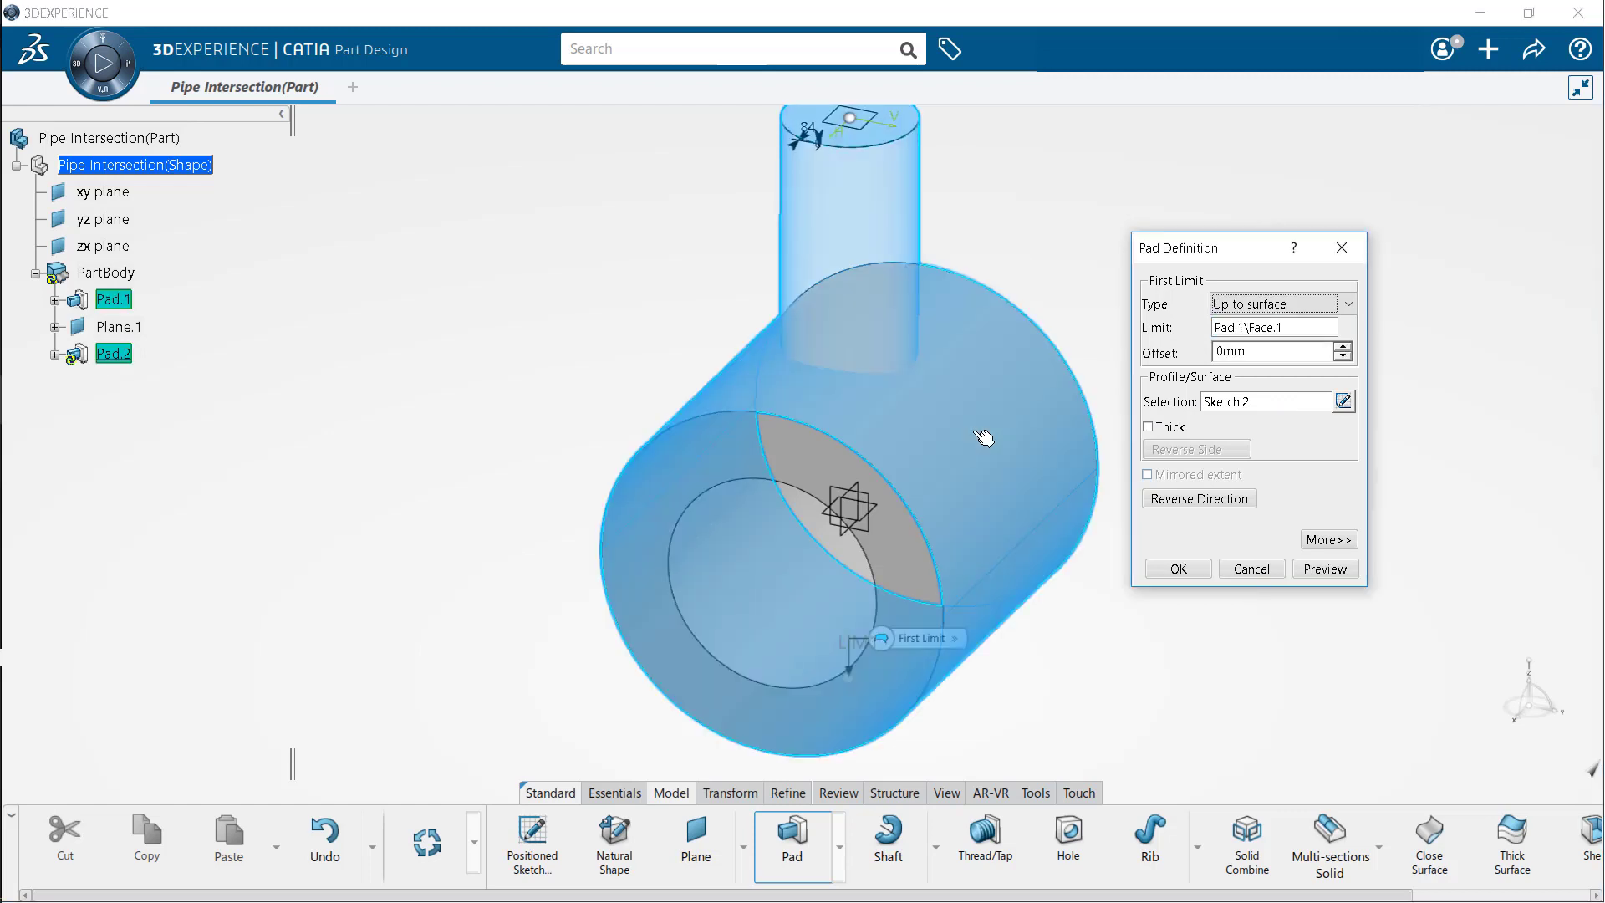
left_click(1180, 570)
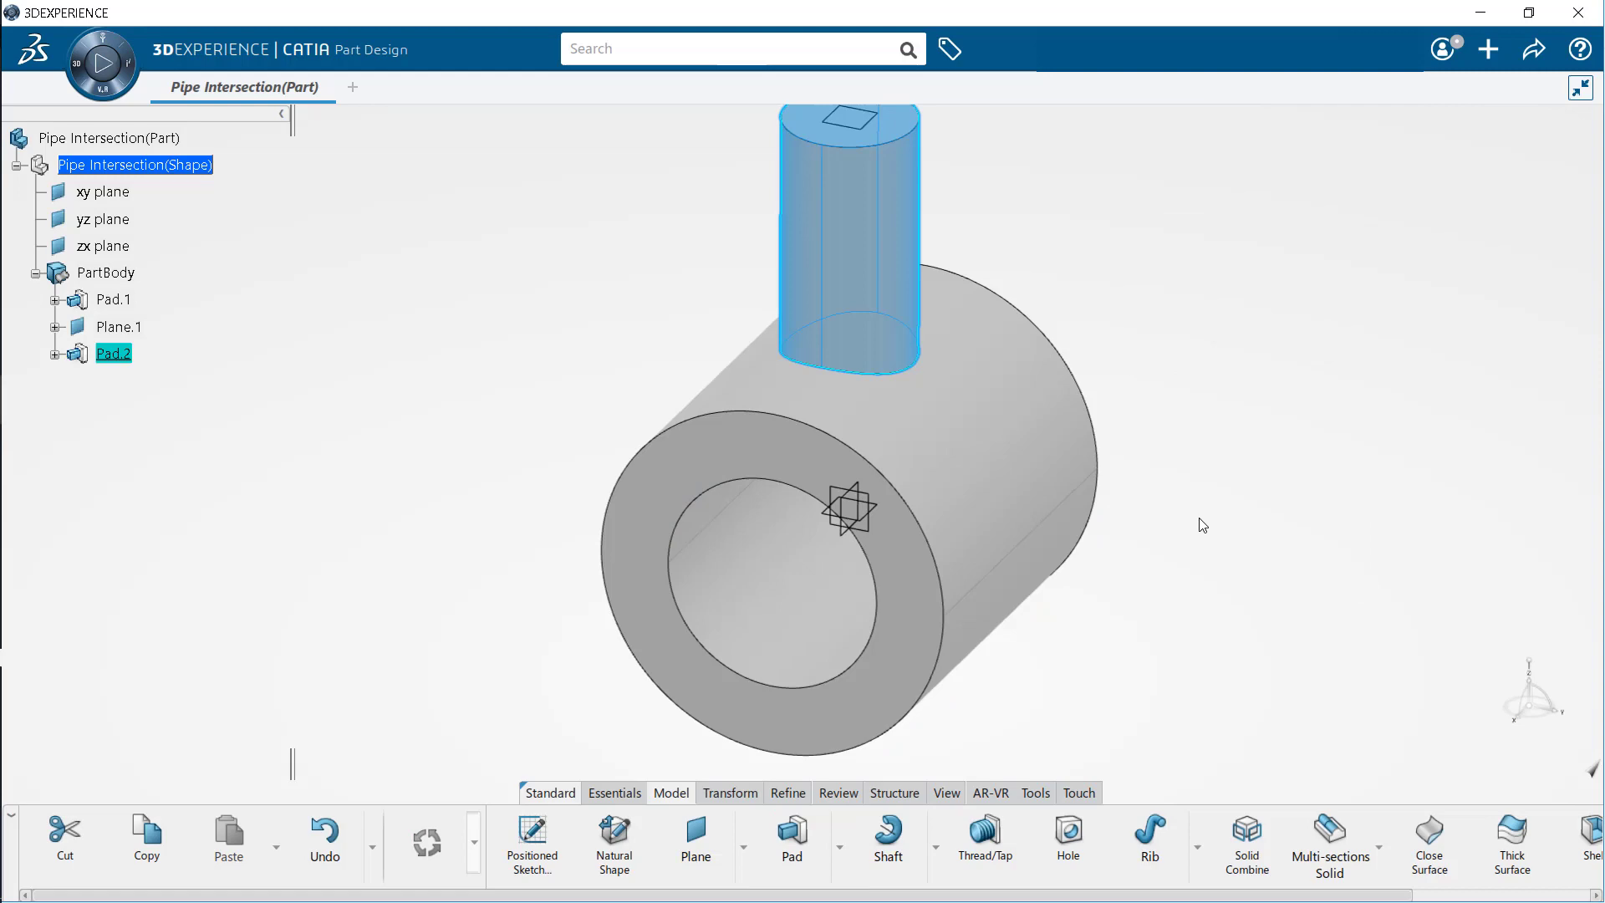
middle_click_drag(1202, 525, 1202, 540)
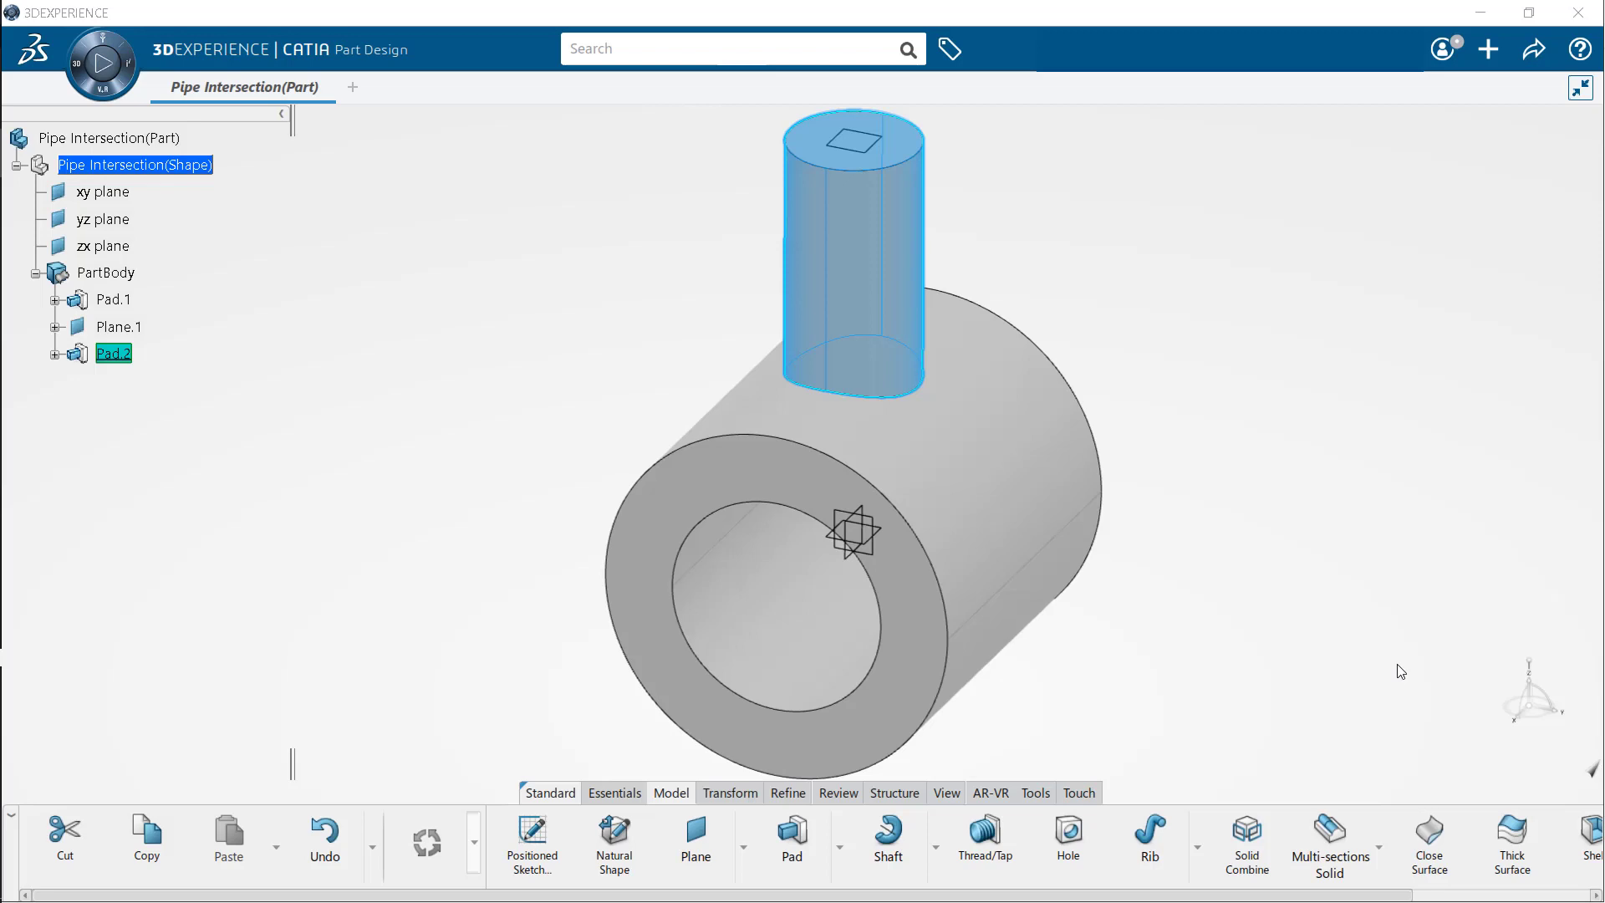
left_click(1364, 539)
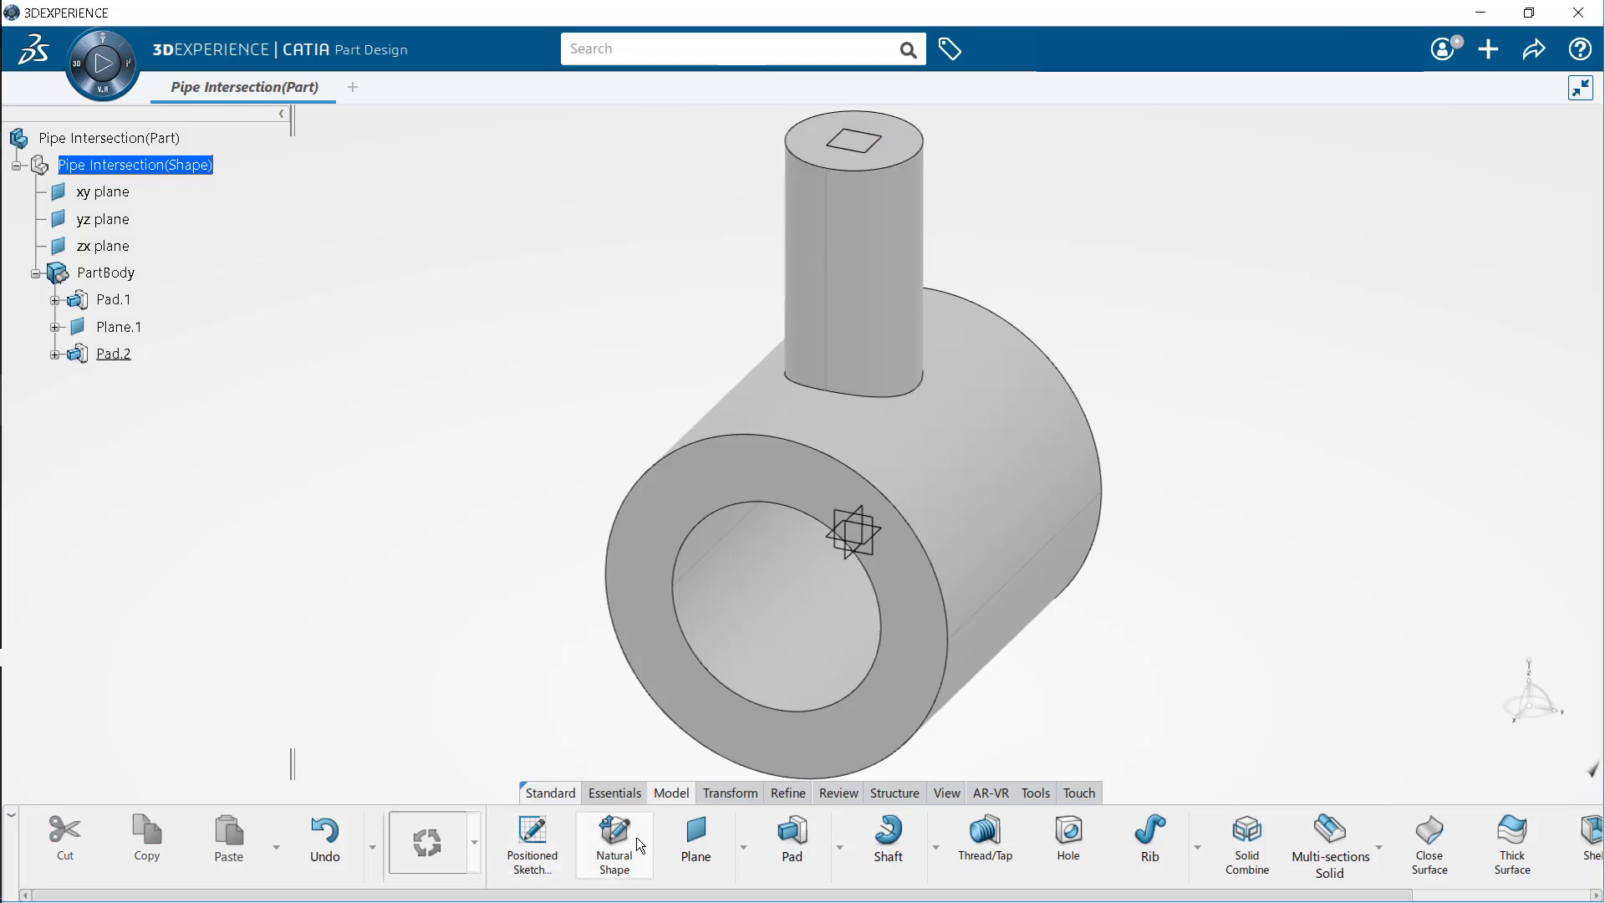
Start a positioned sketch (Sketch.3) on Plane.1.
left_click(538, 849)
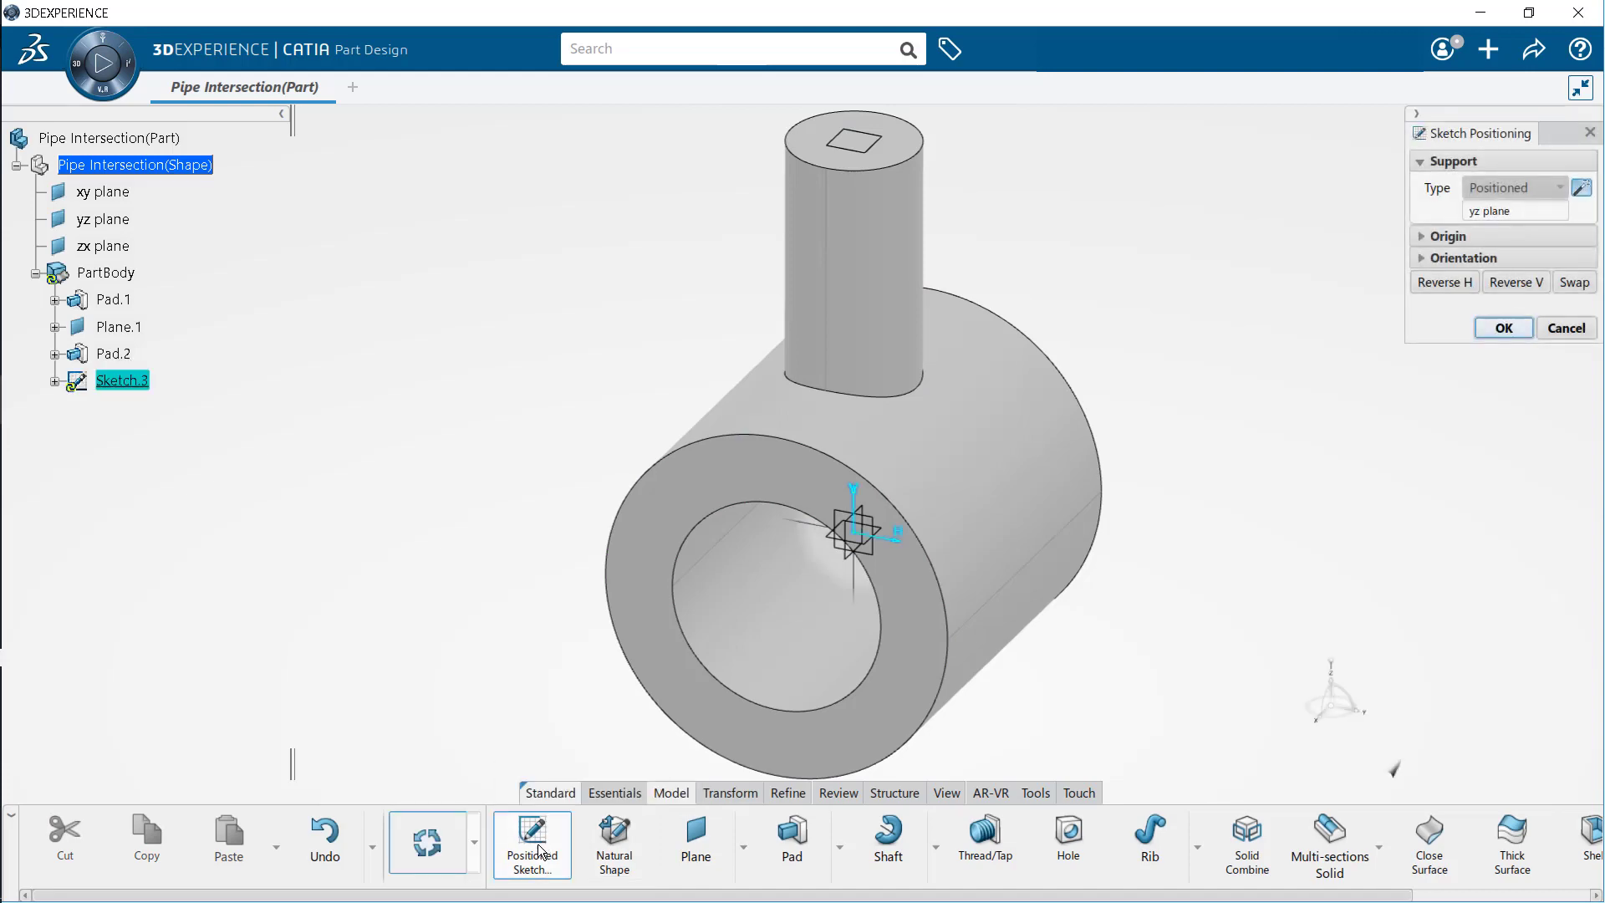
left_click(125, 334)
key("Return")
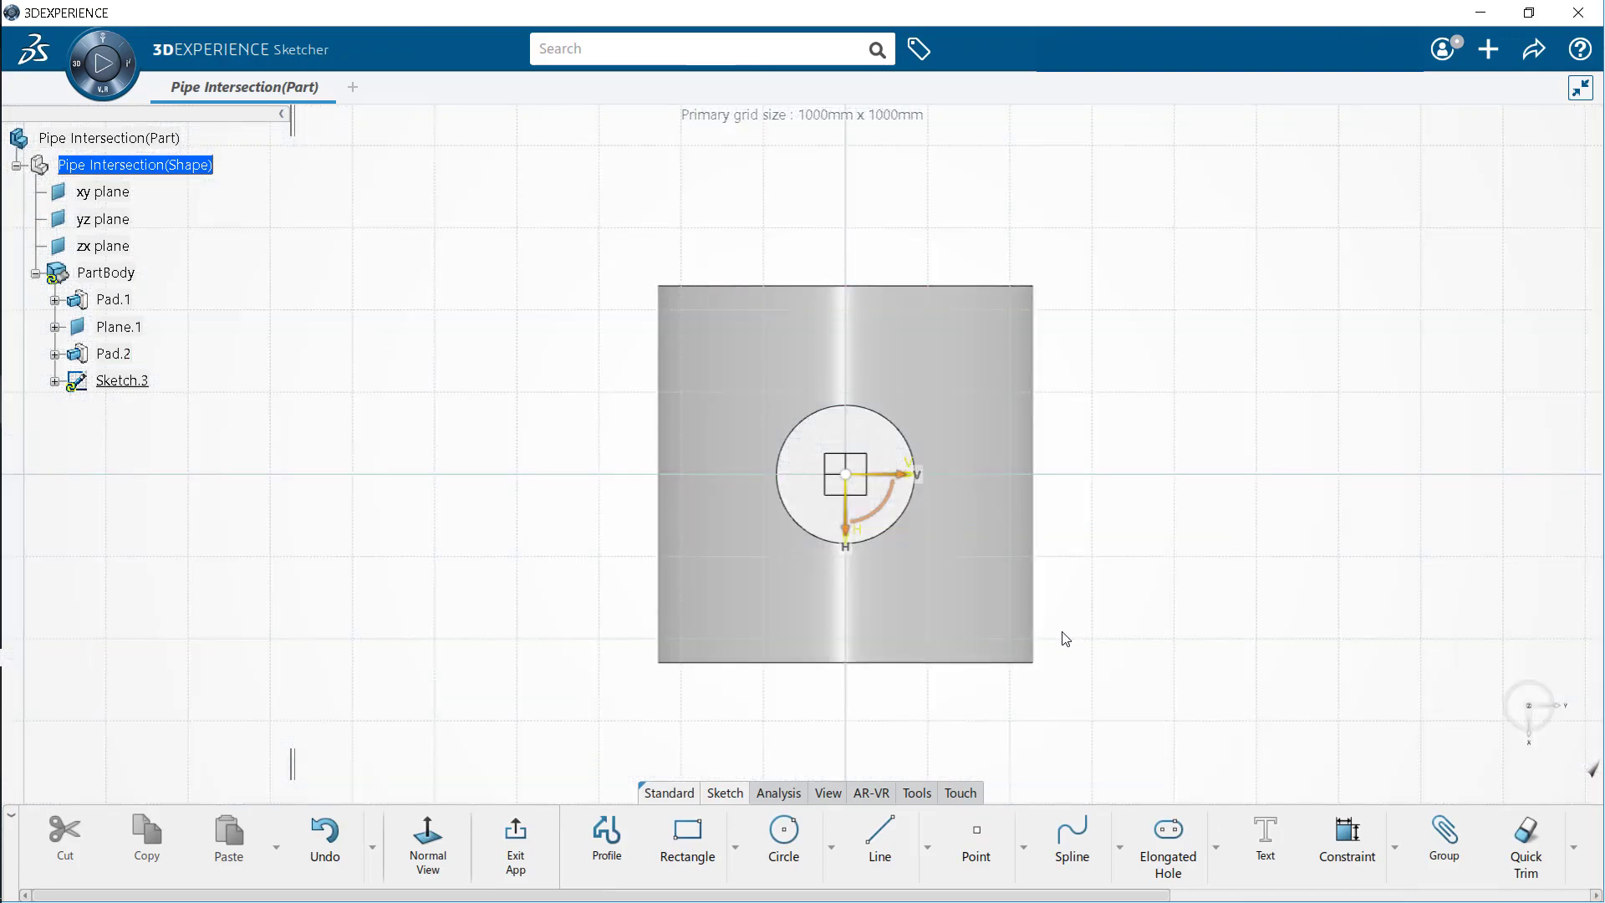
mouse_move(1066, 638)
middle_mouse_down()
mouse_move(1086, 468)
mouse_move(1260, 415)
mouse_move(1257, 401)
middle_mouse_up()
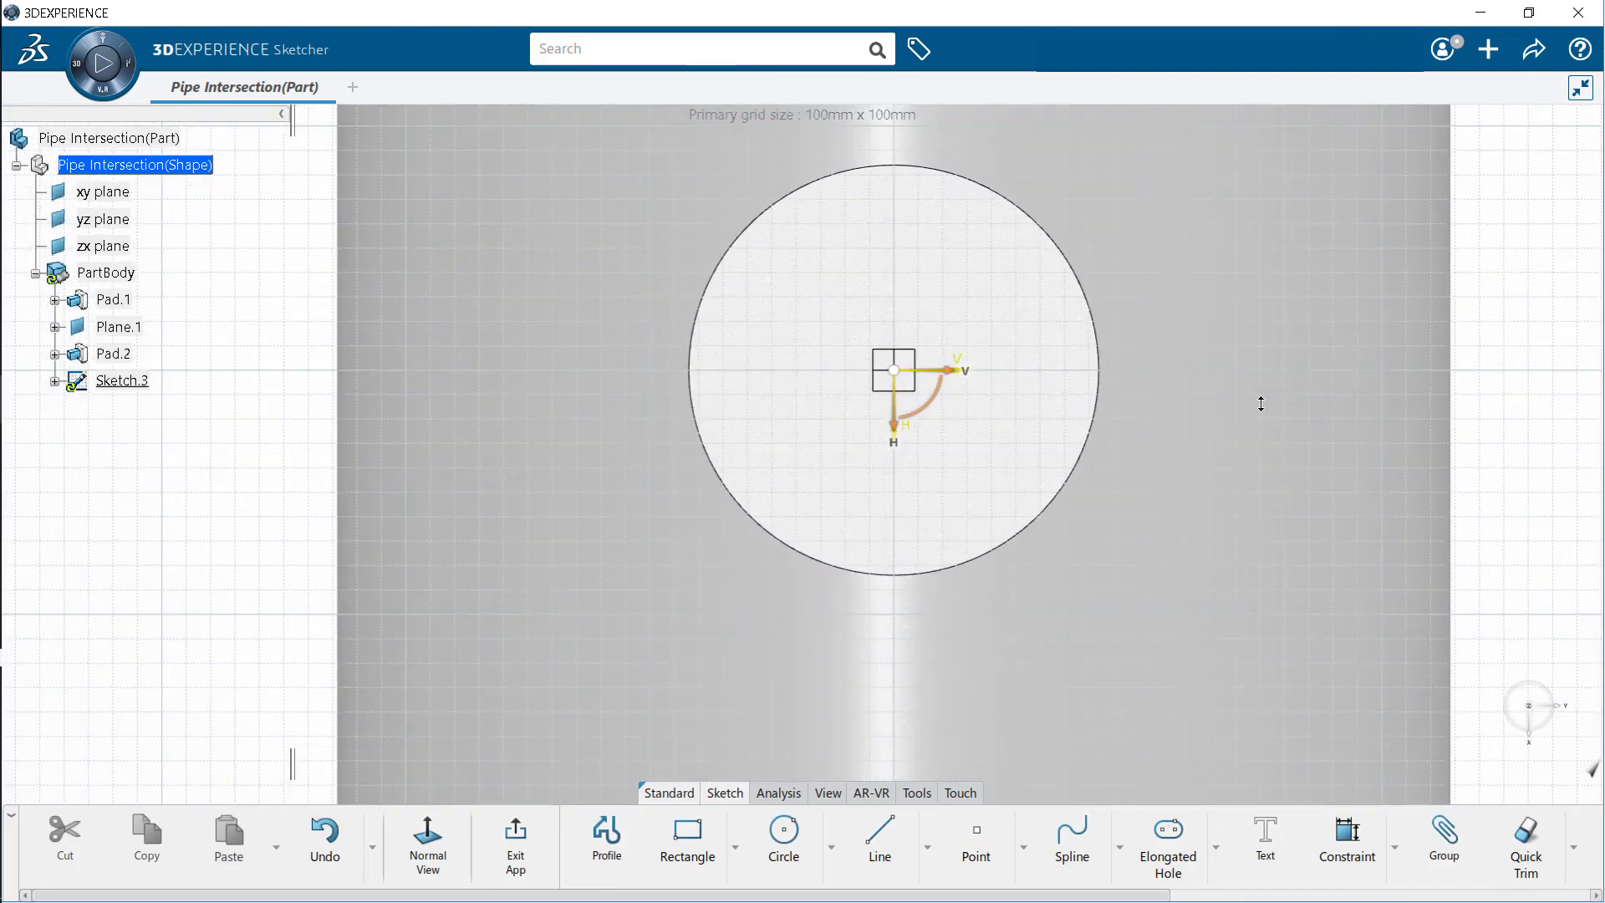
Draw a circle centred on the sketch origin and constrain its radius to 50 mm.
left_click(794, 841)
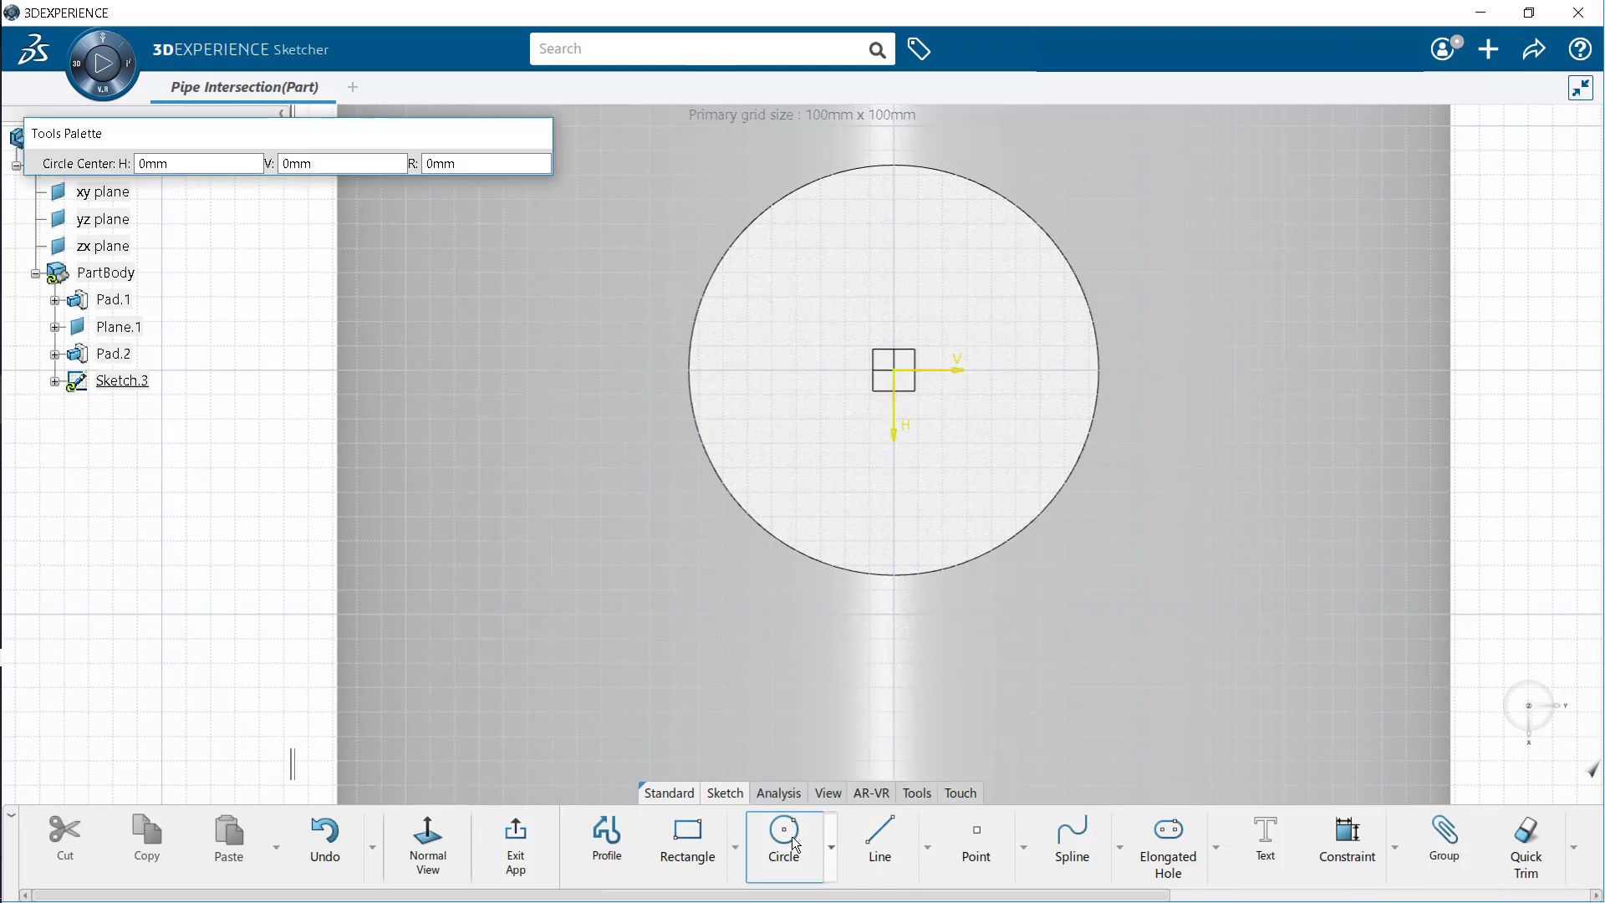
left_click(900, 376)
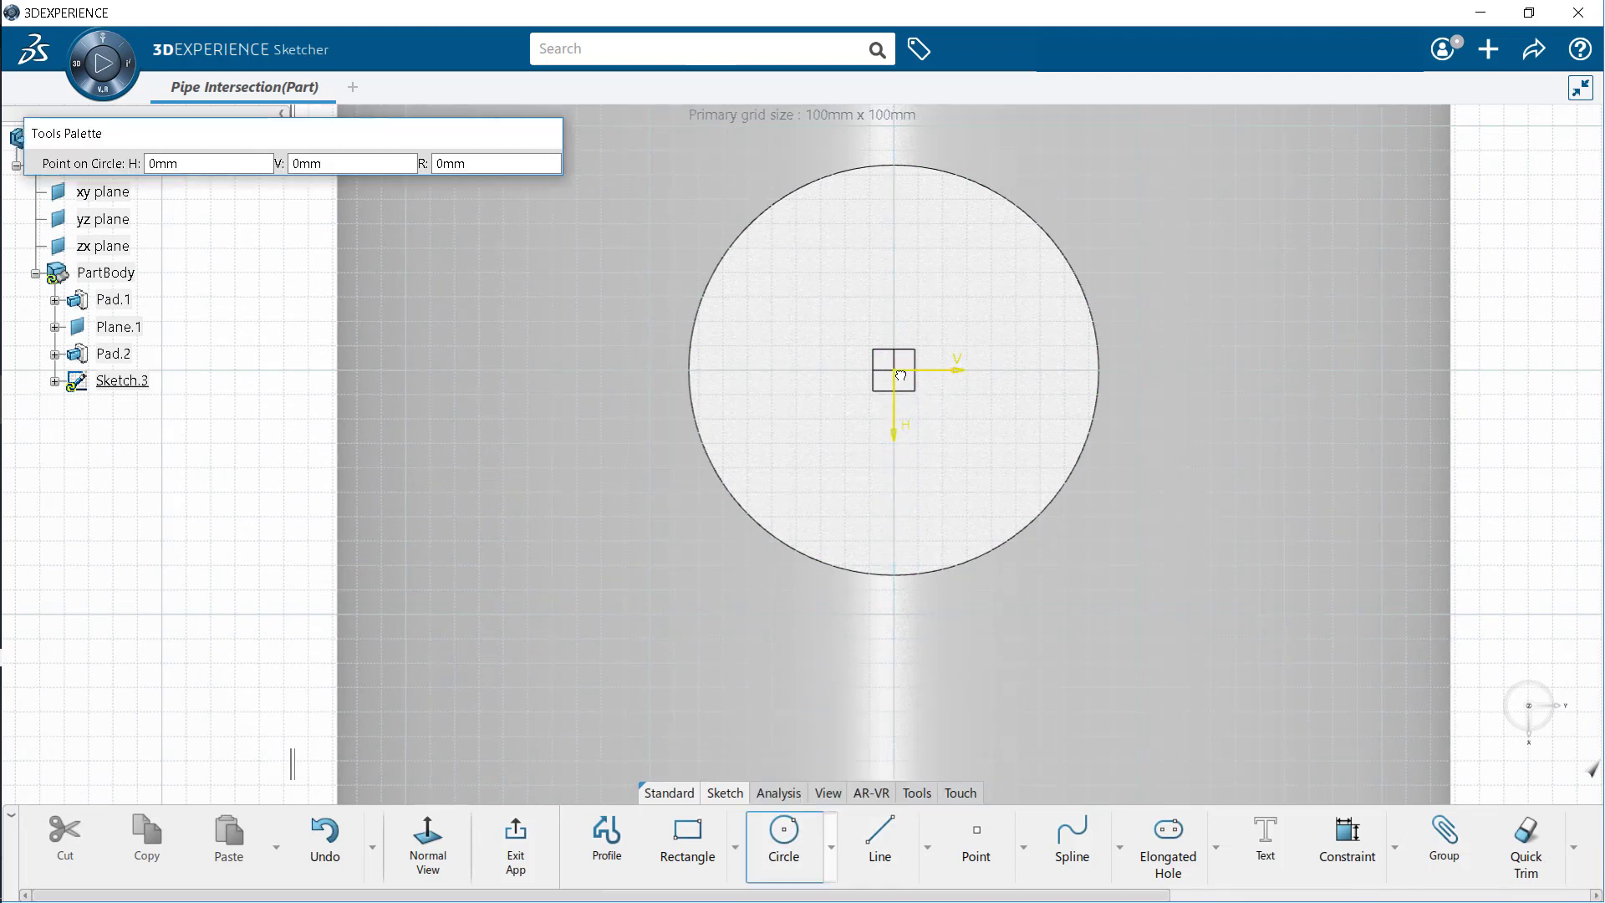
left_click(1060, 372)
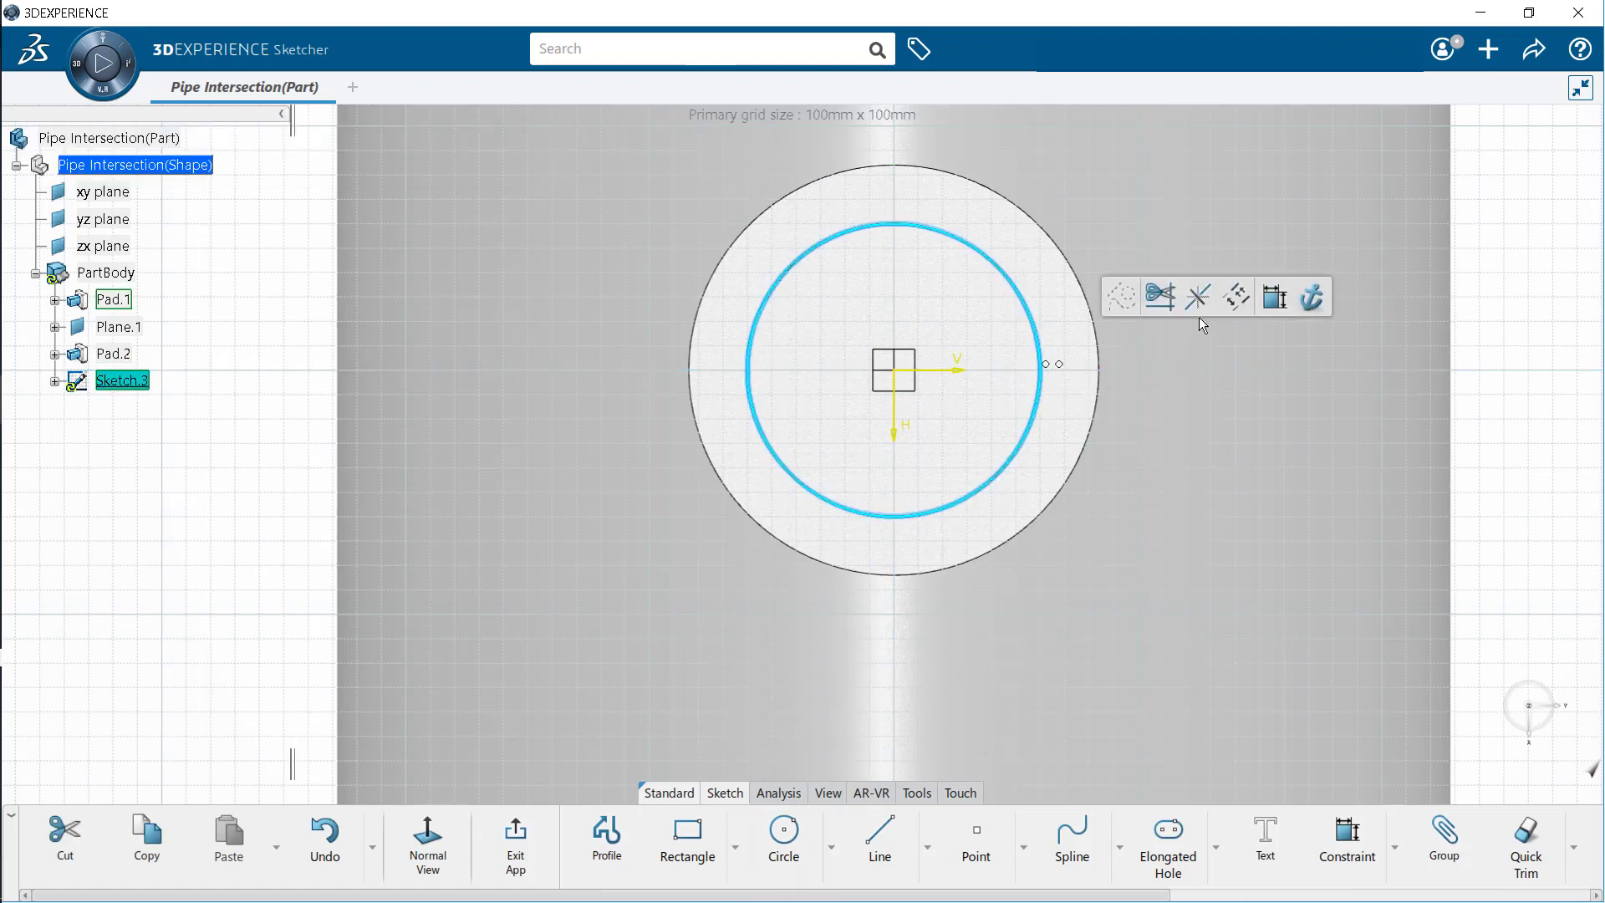
left_click(1274, 298)
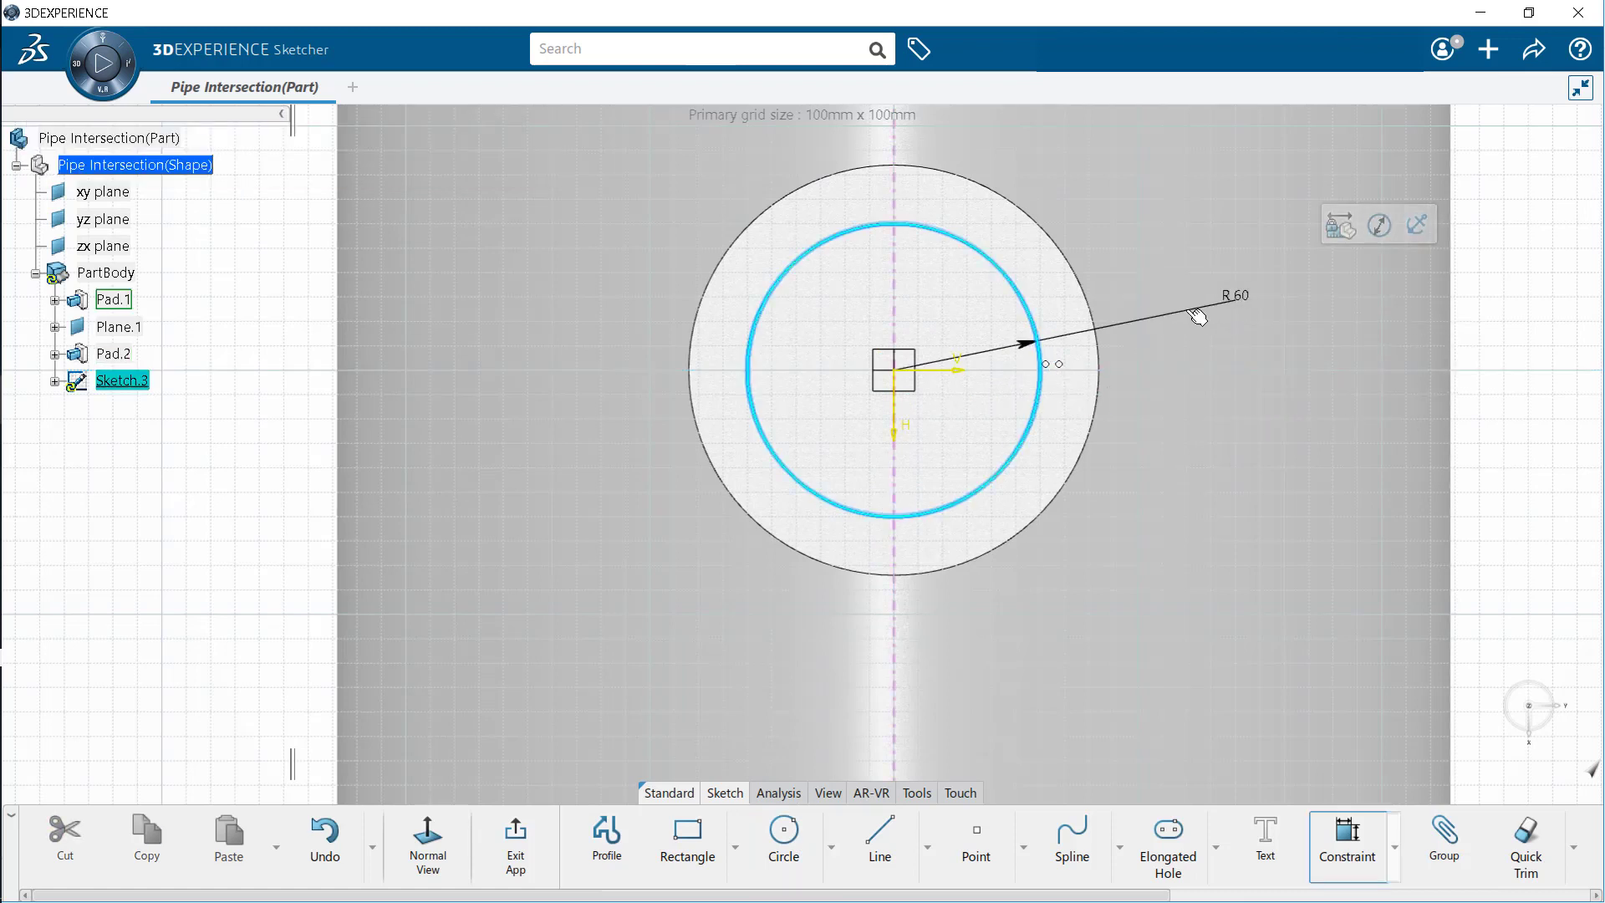
left_click(1045, 347)
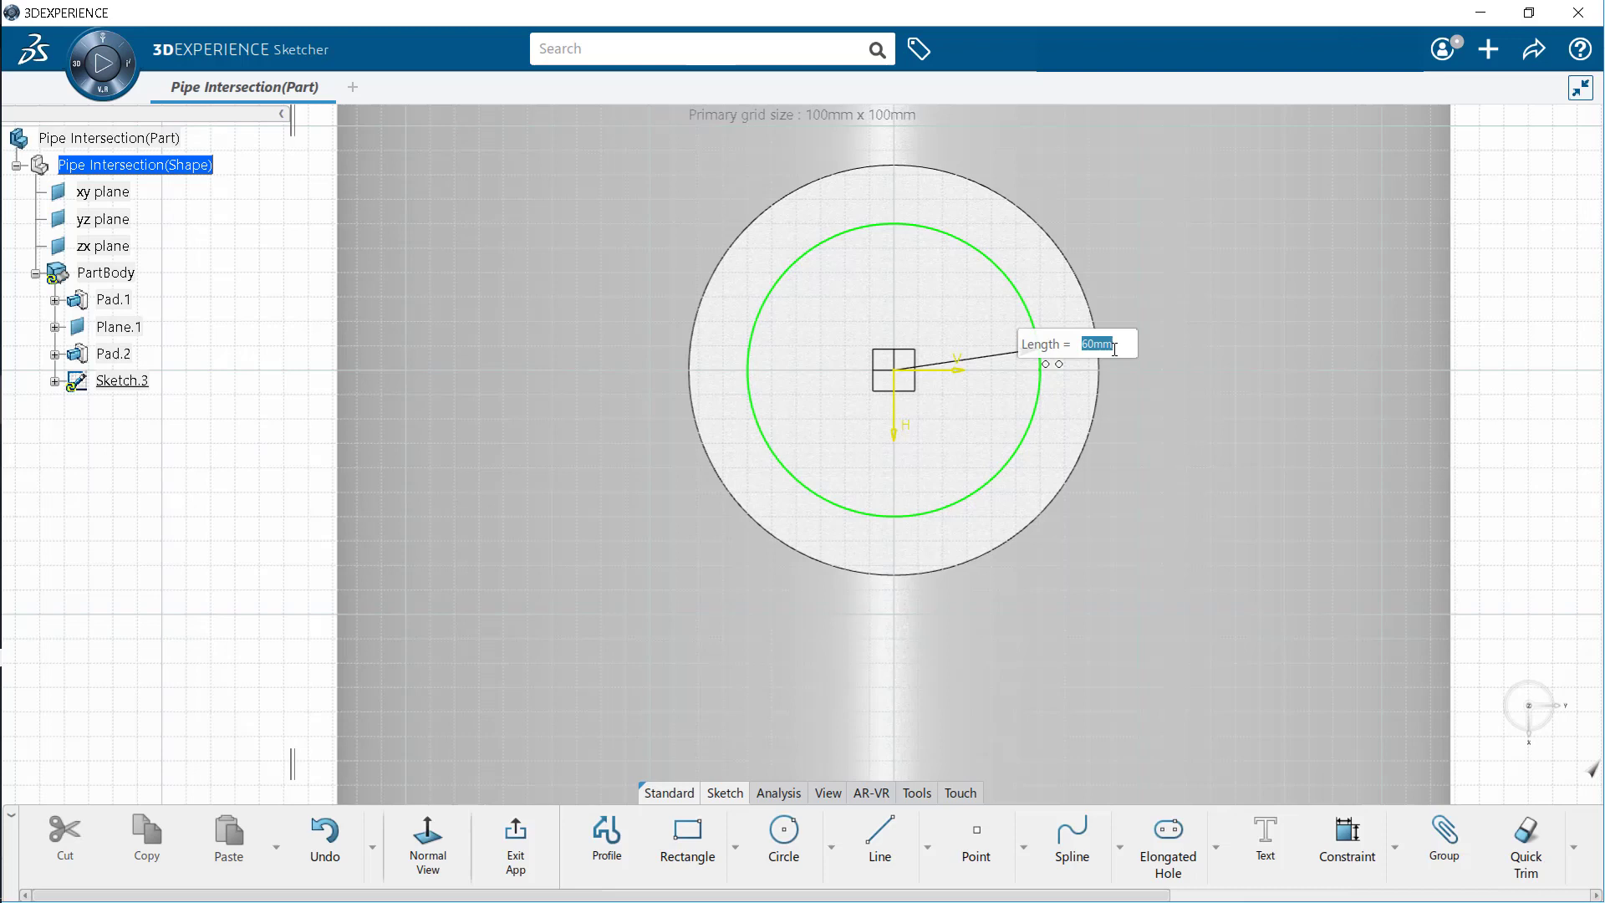
type("50")
key("Return")
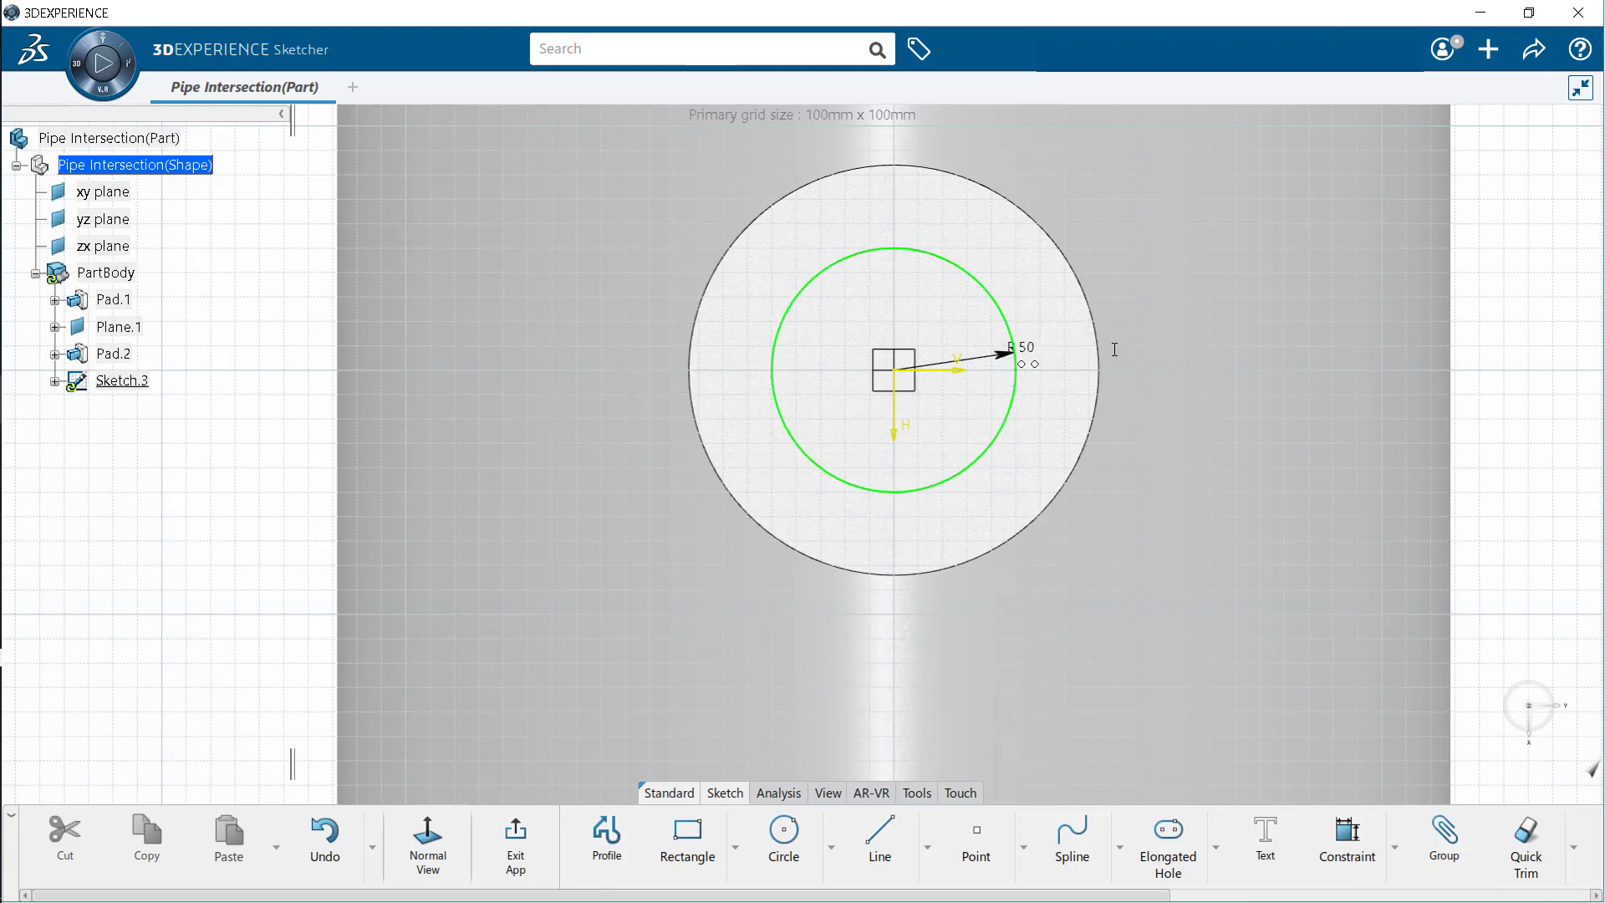
left_click(1052, 389)
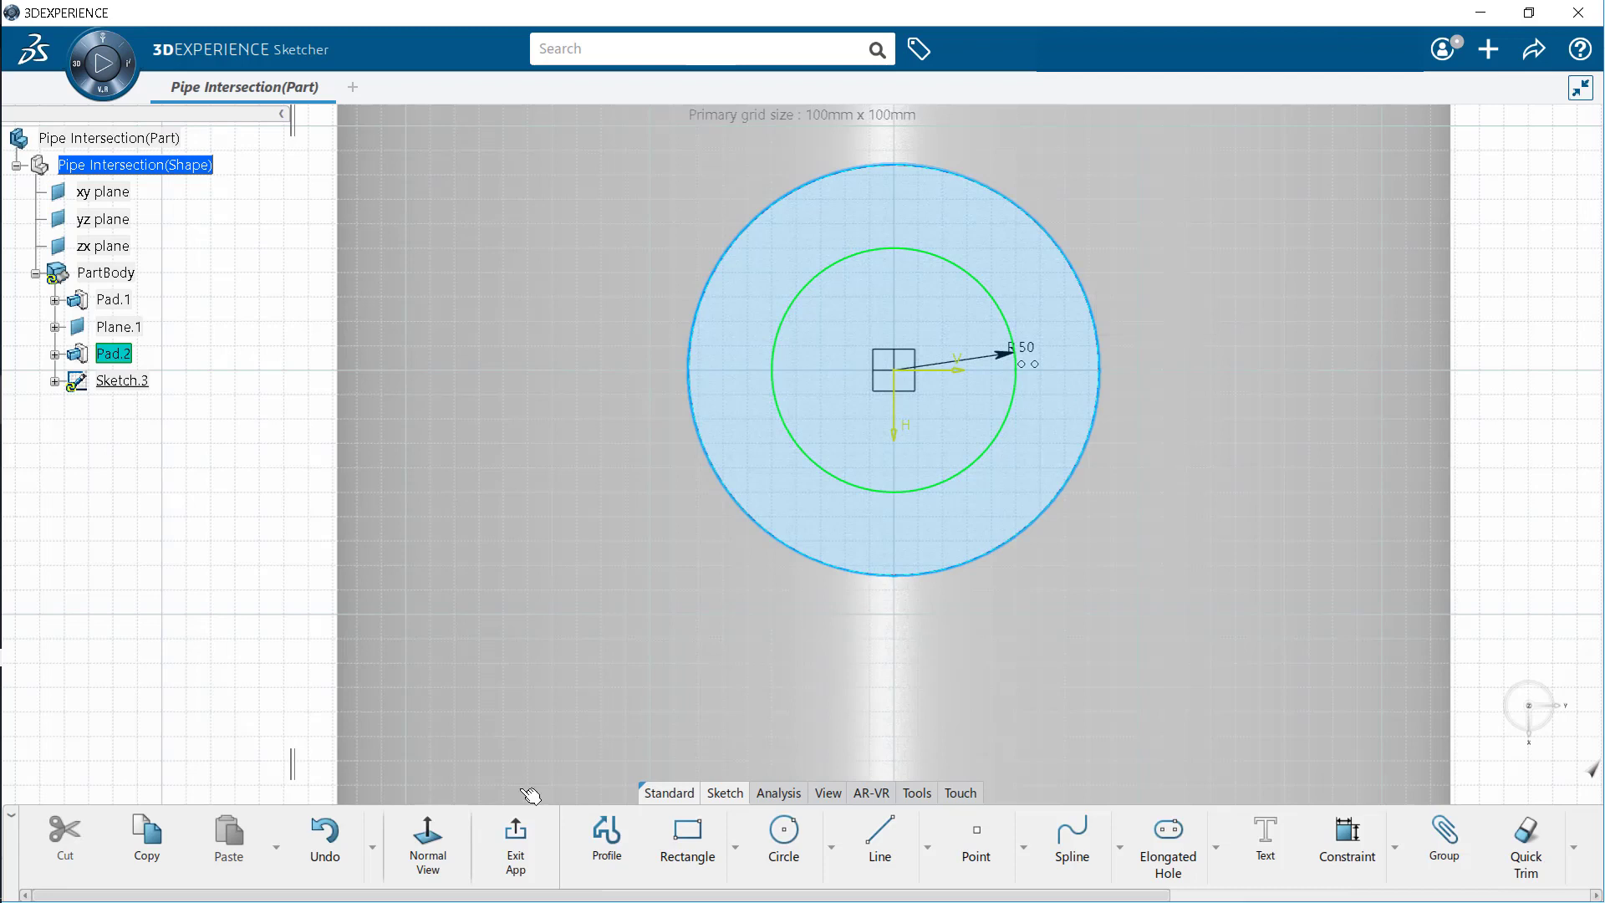
Exit Sketch.3 and fit the whole pipe intersection into the view.
left_click(516, 844)
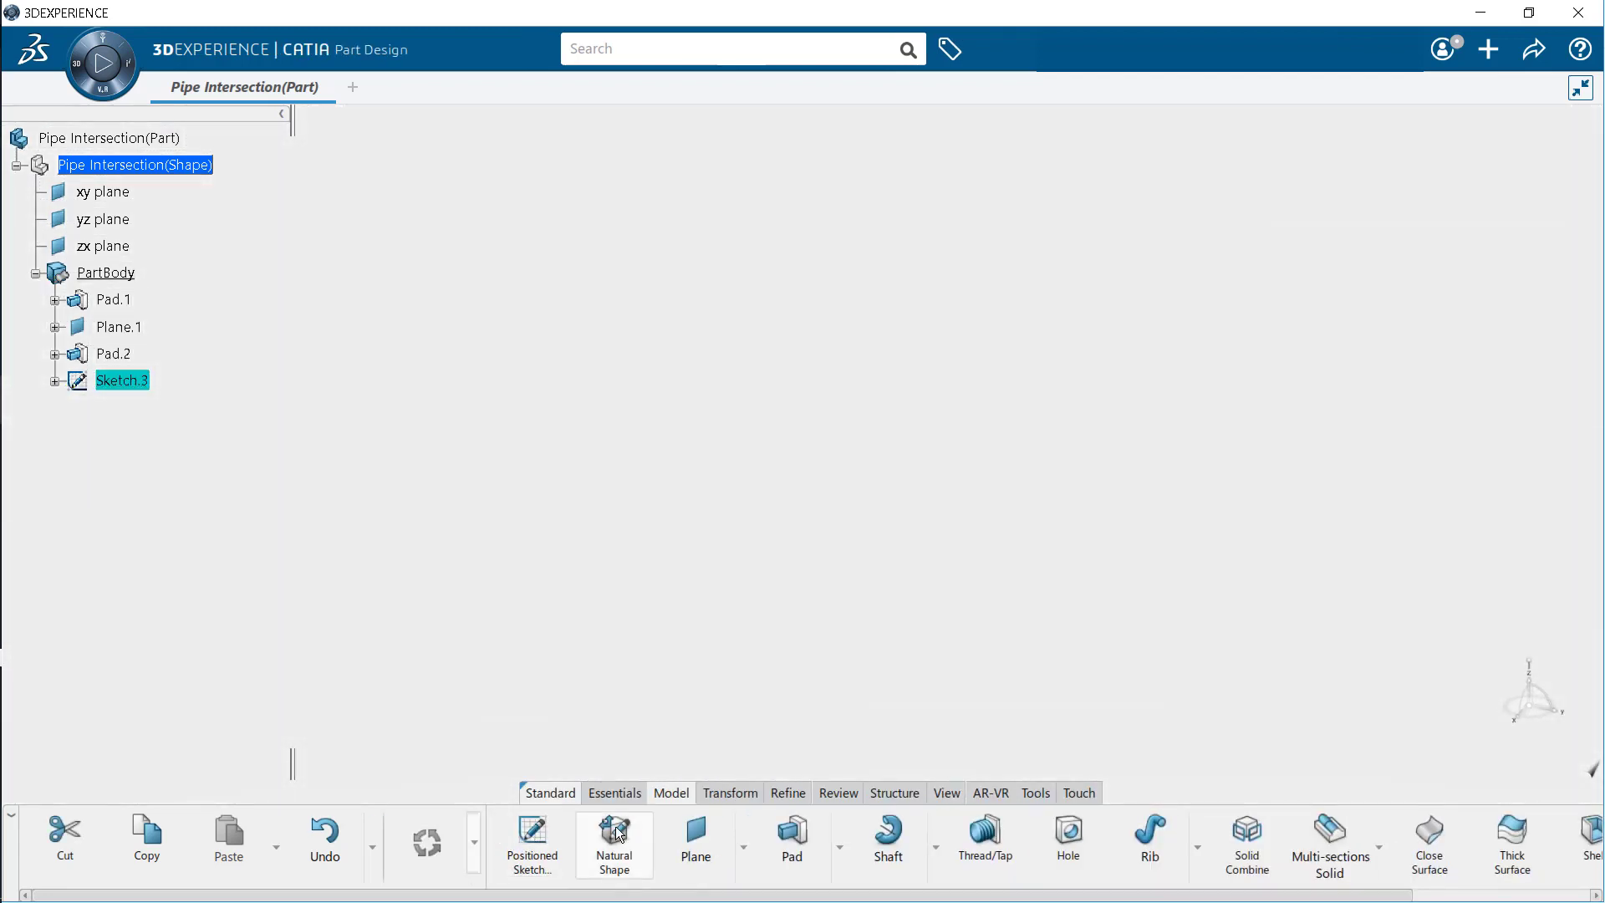
left_click(945, 794)
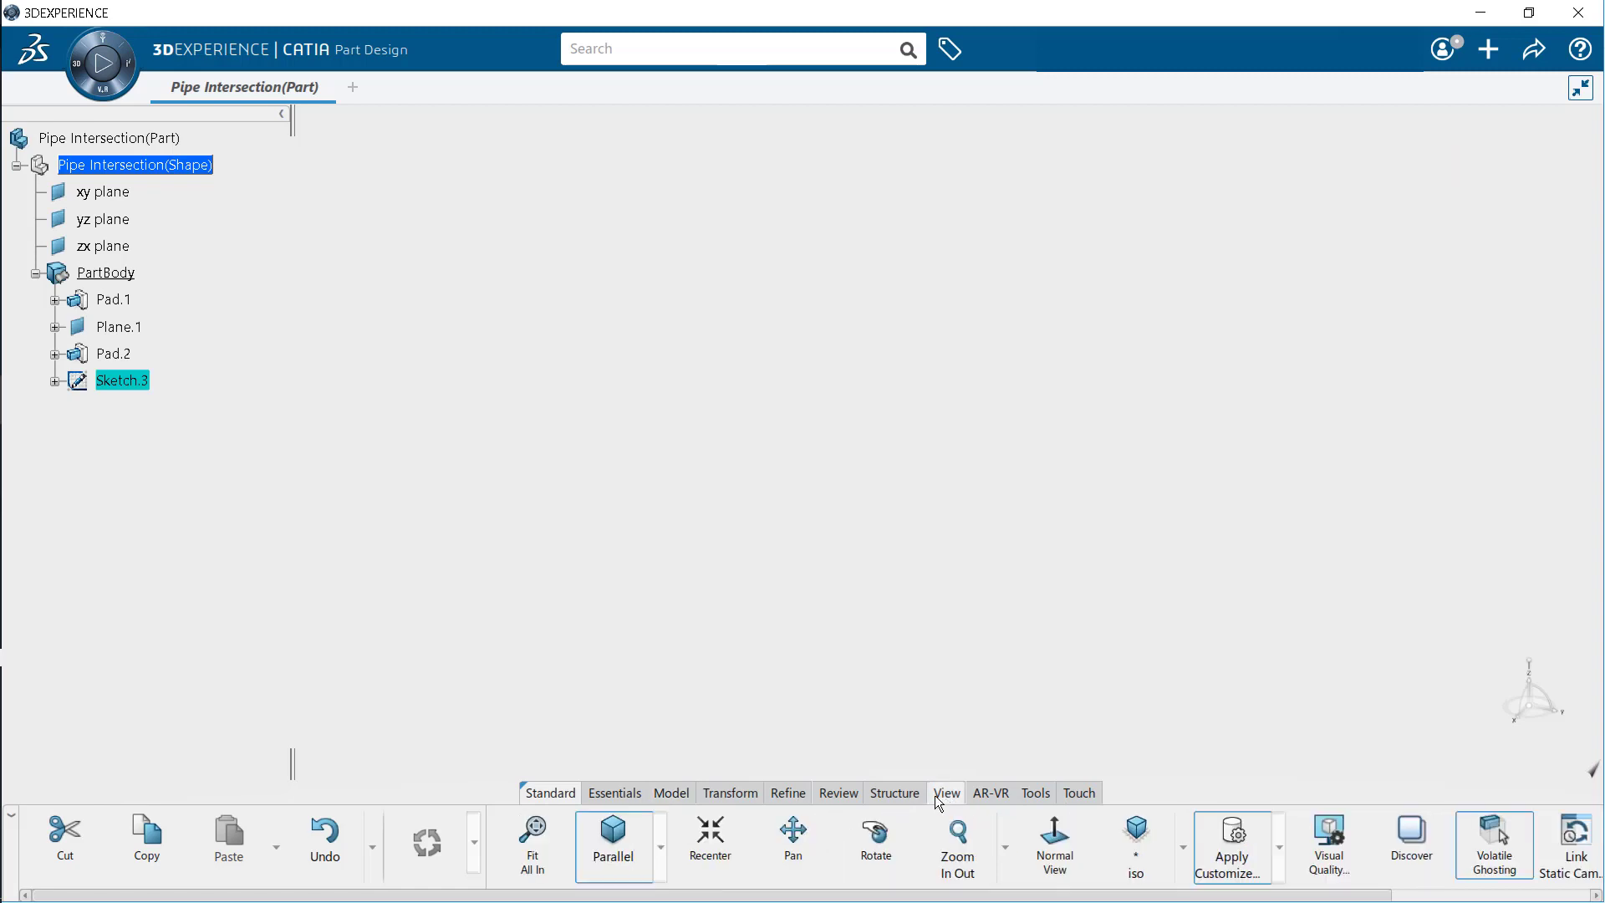
left_click(538, 840)
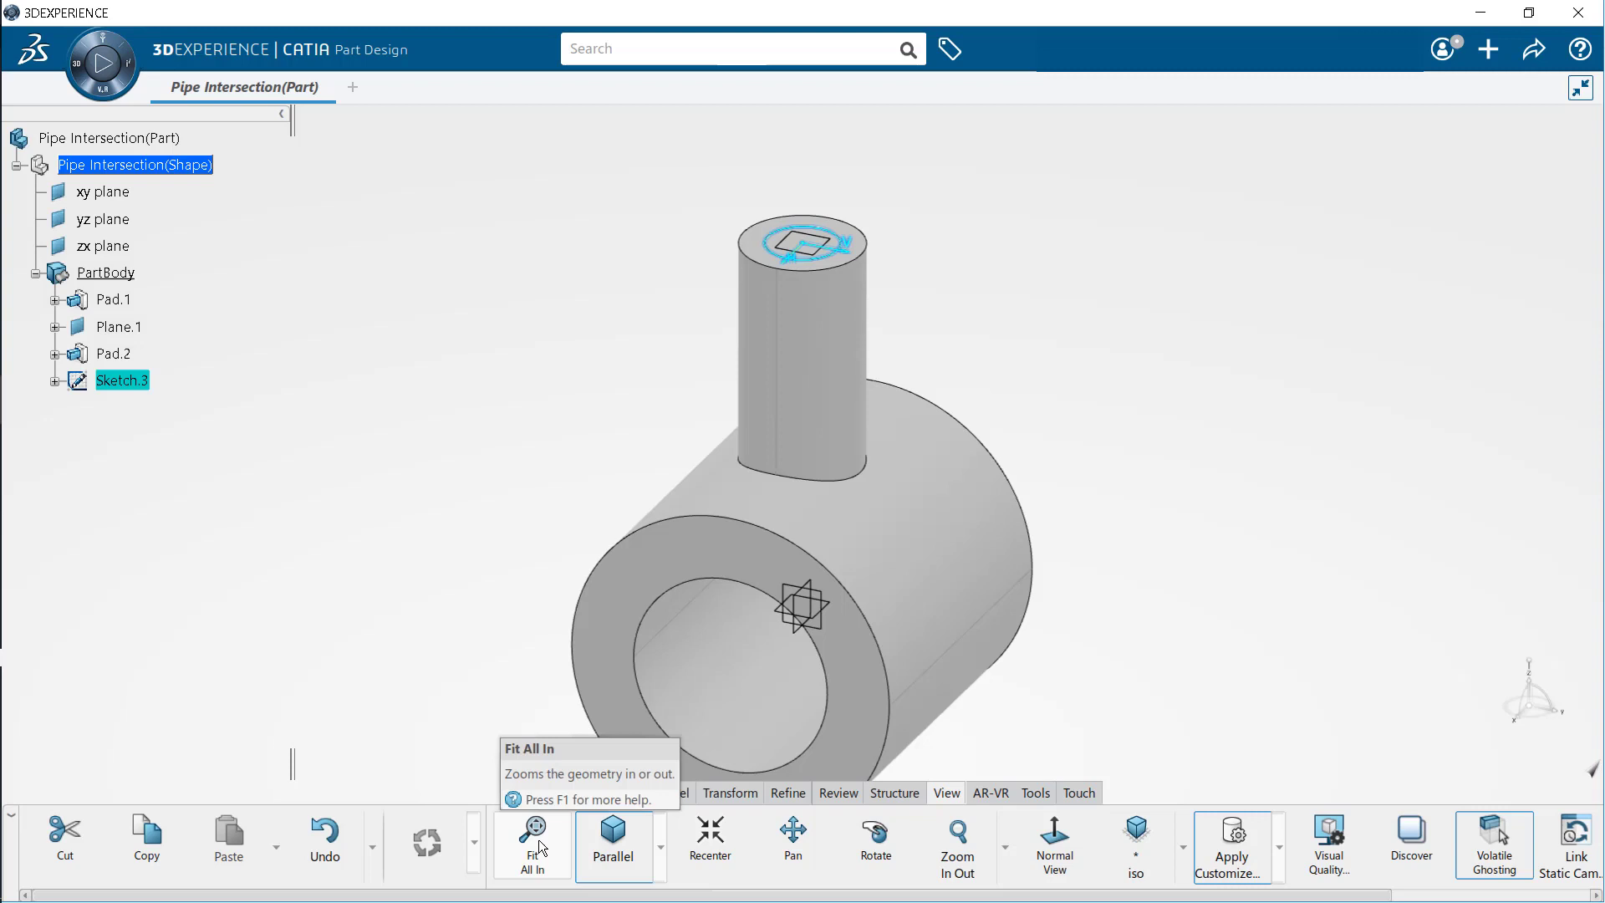
left_click(667, 792)
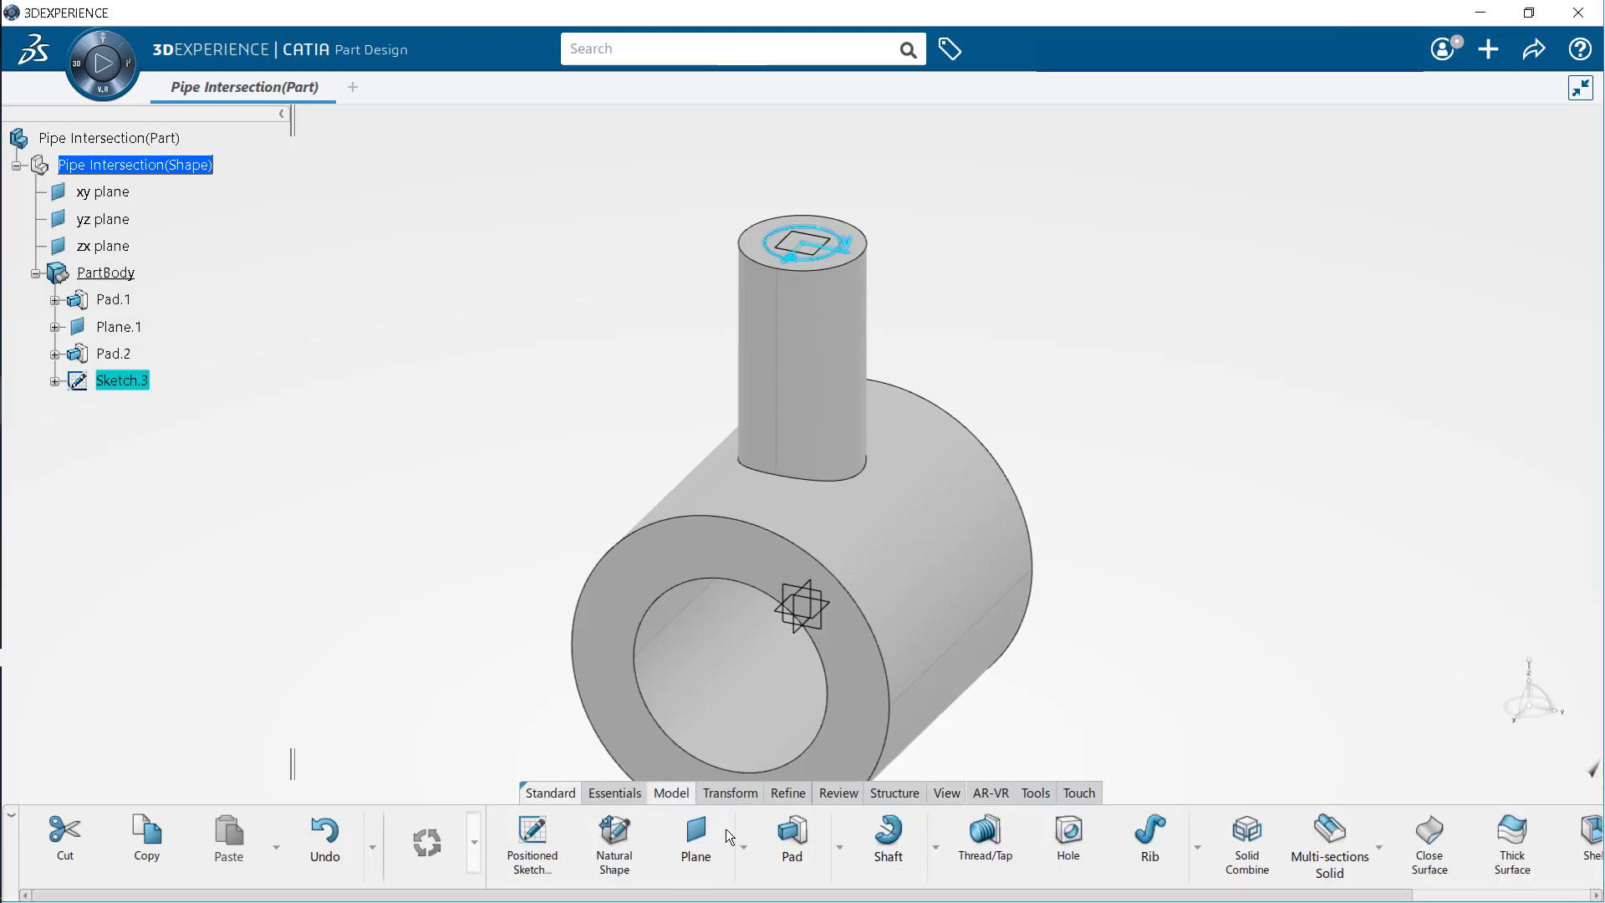
Cut Pocket.1 from Sketch.3's 50 mm circle with type 'Up to next' to hollow the branch.
left_click(839, 852)
left_click(851, 631)
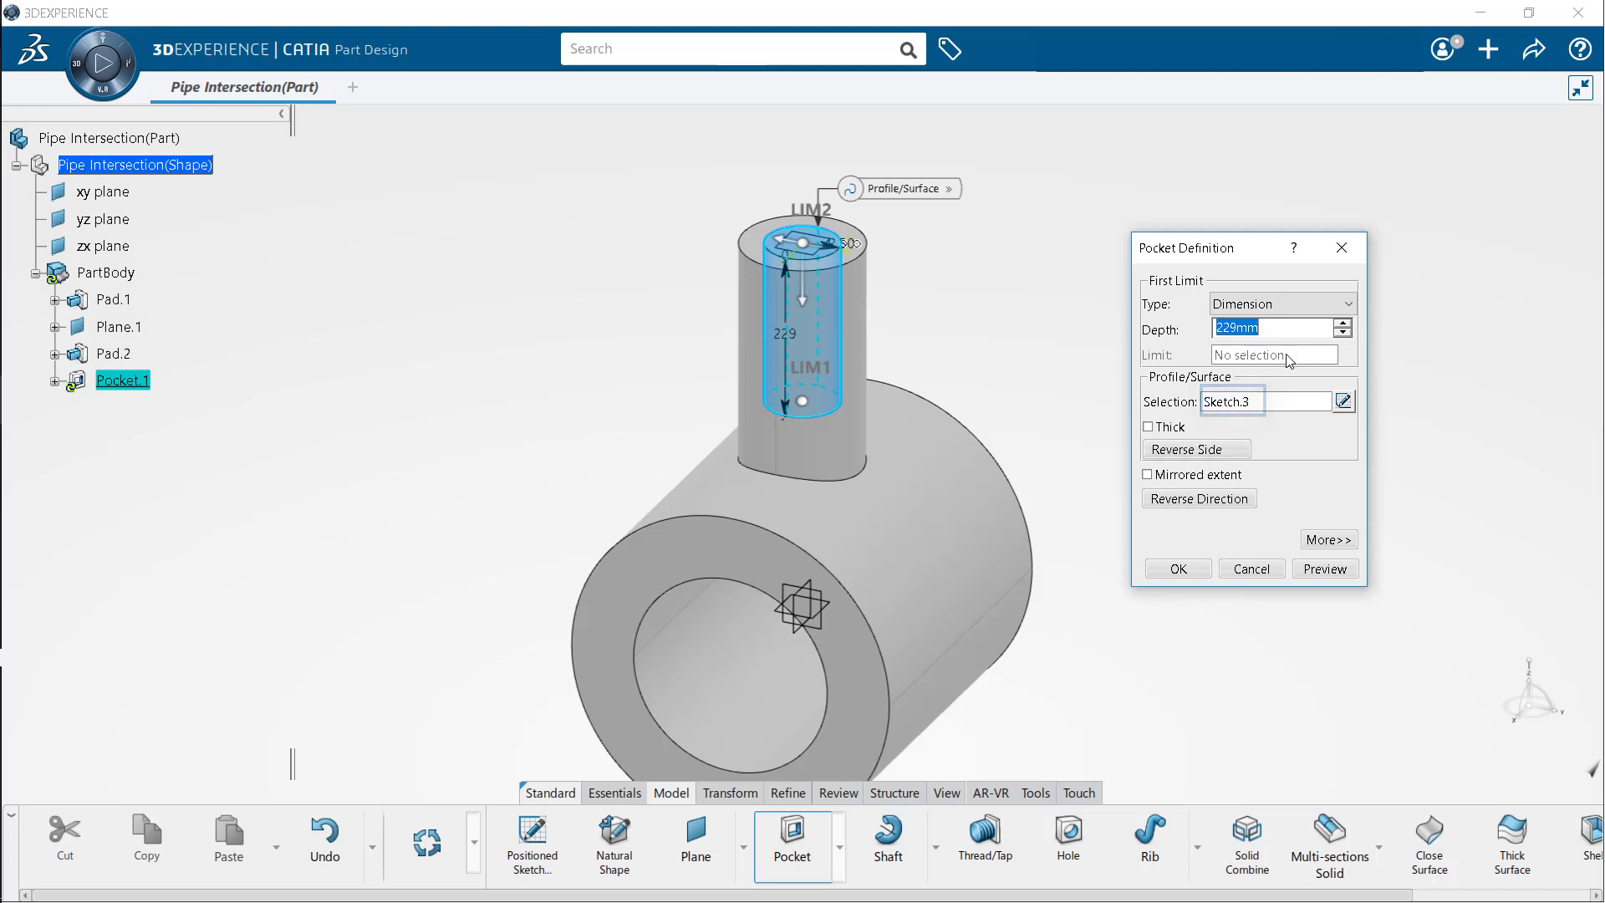
left_click(1281, 311)
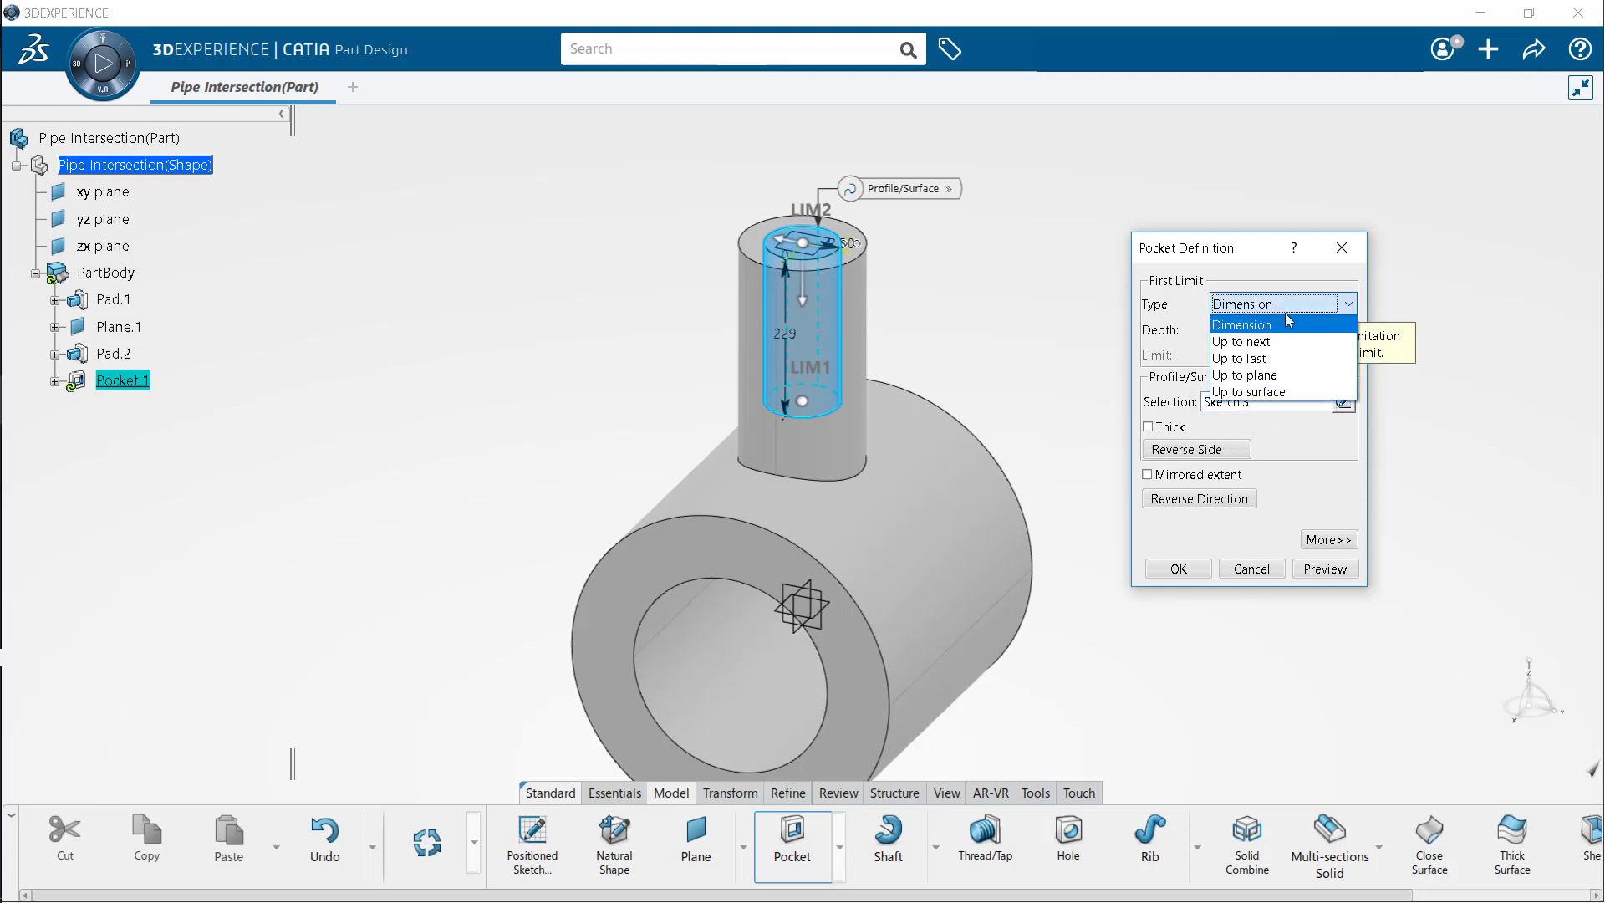
left_click(1264, 343)
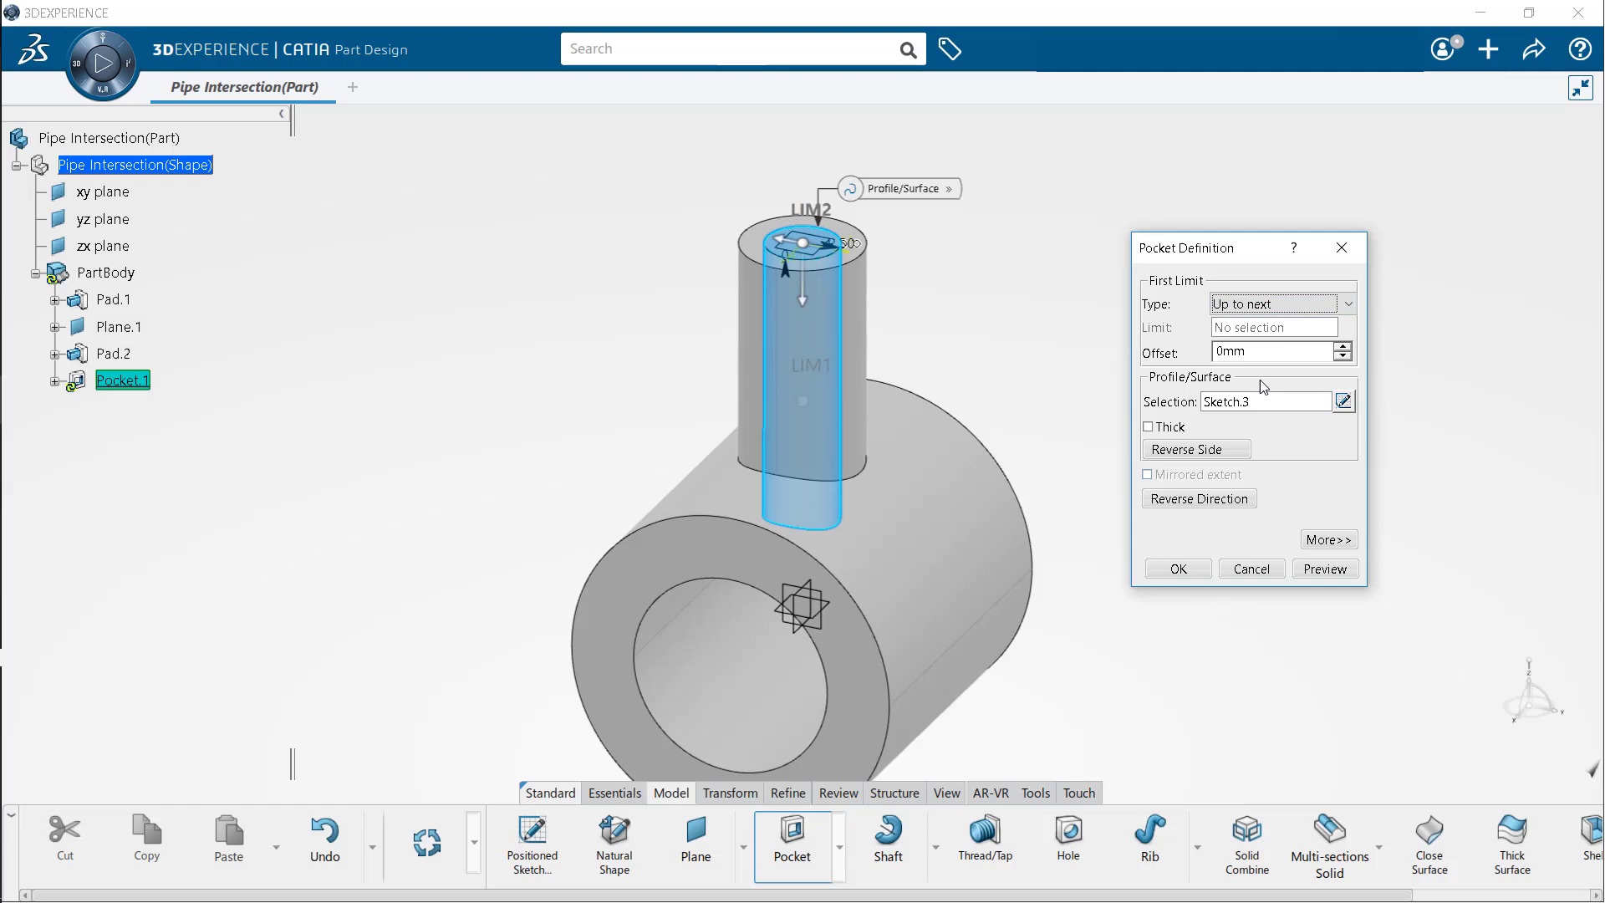
left_click(1184, 569)
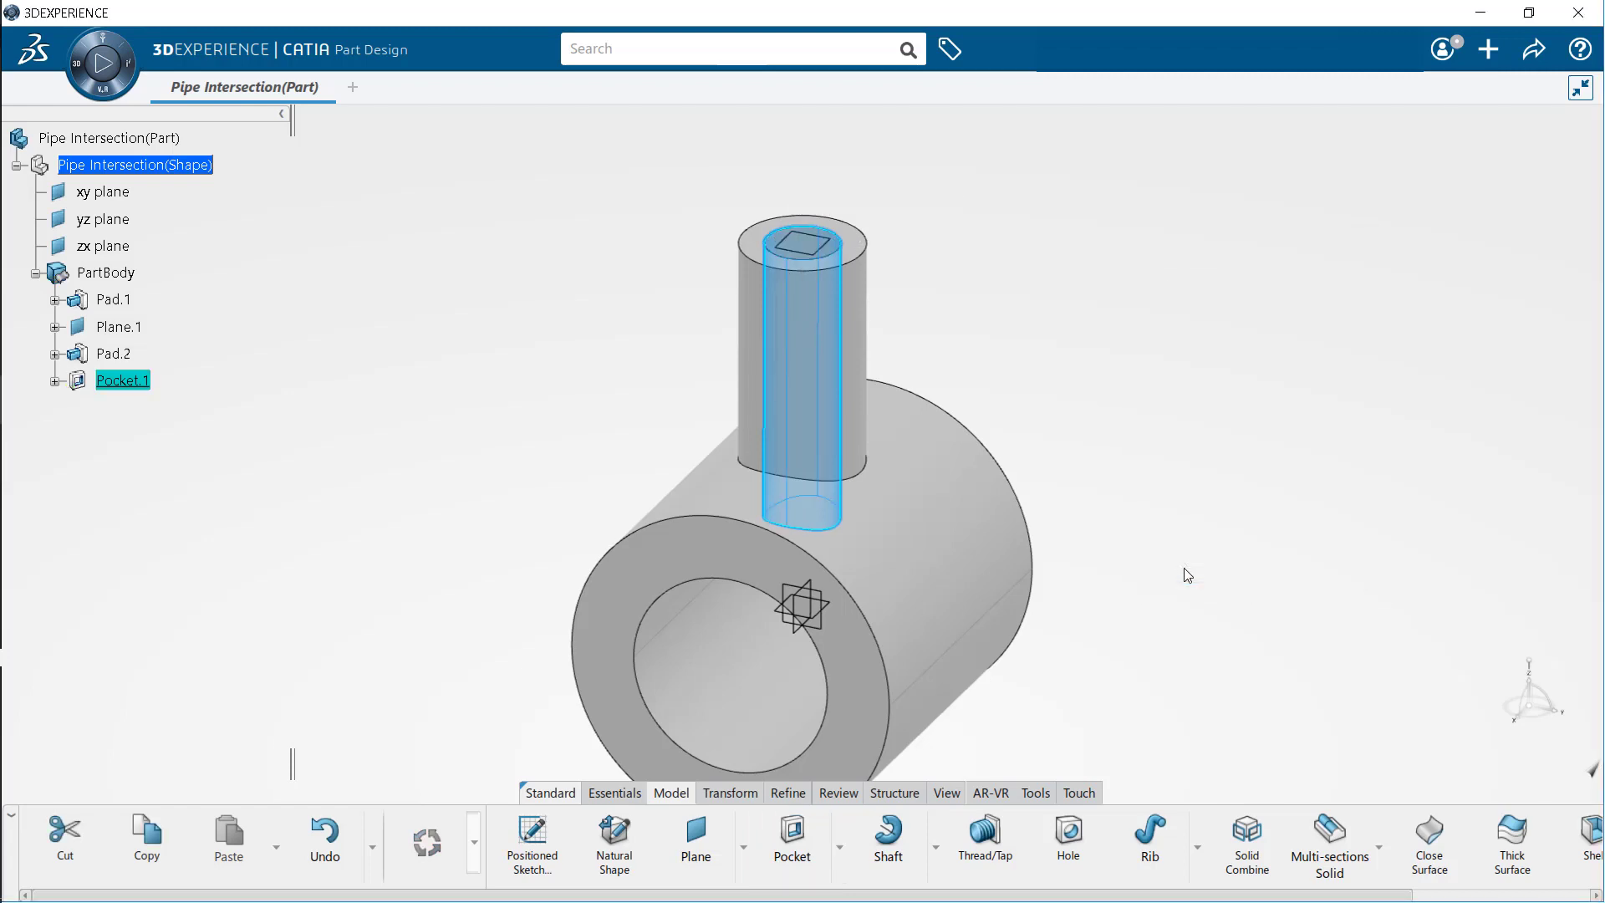
left_click(1193, 460)
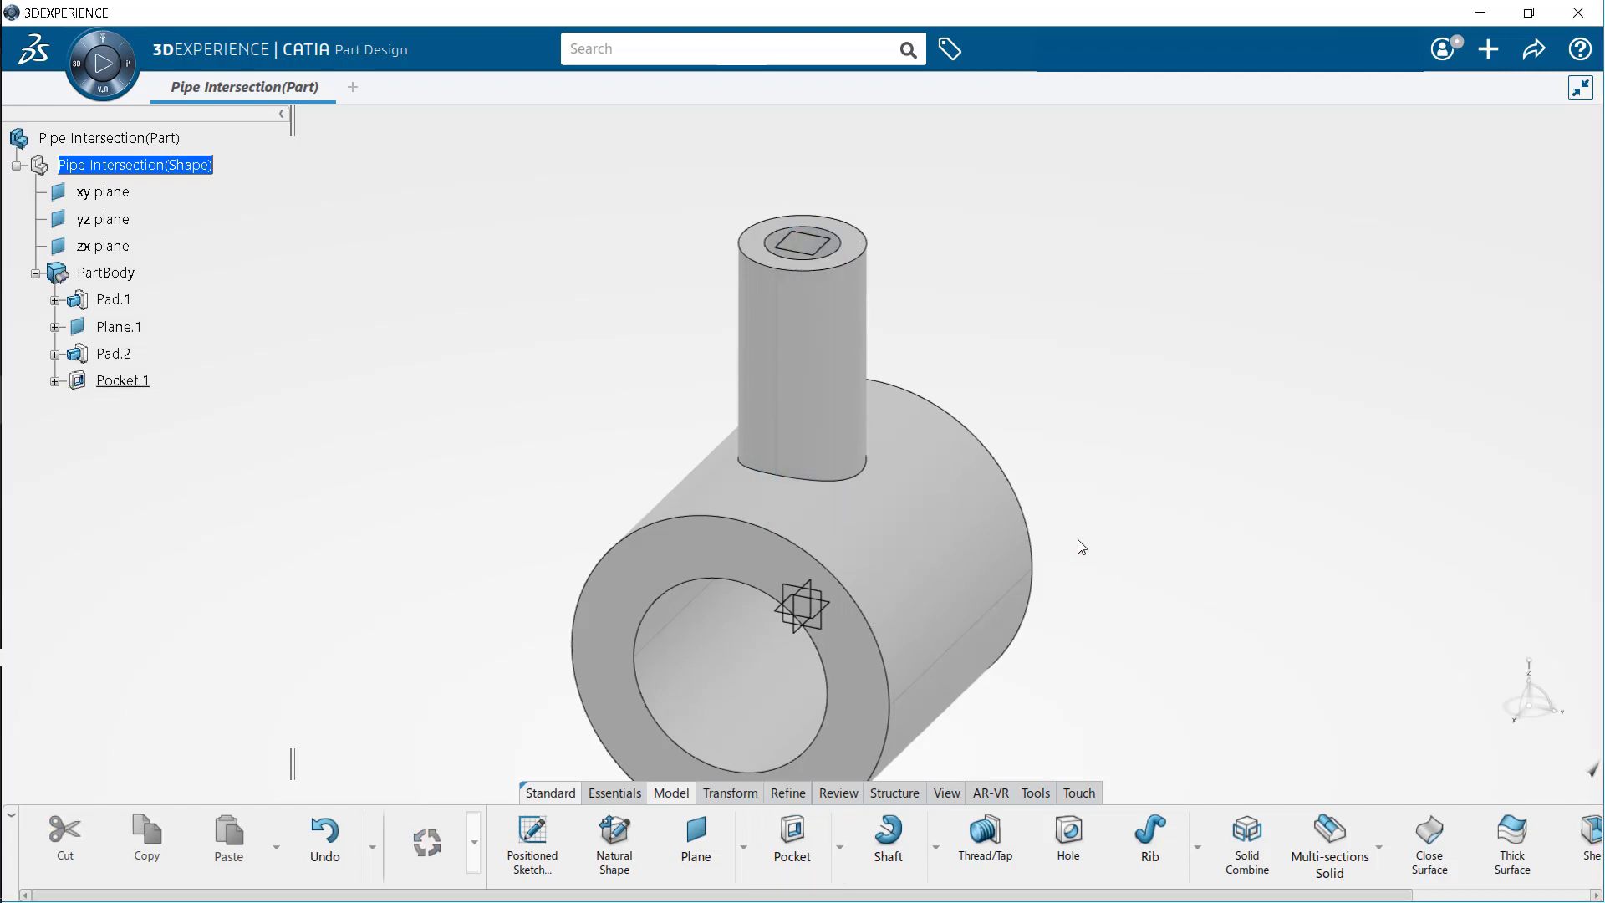
Add a 40 mm EdgeFillet.1 on the edge where the branch meets the pipe.
middle_click_drag(1077, 539, 1155, 414)
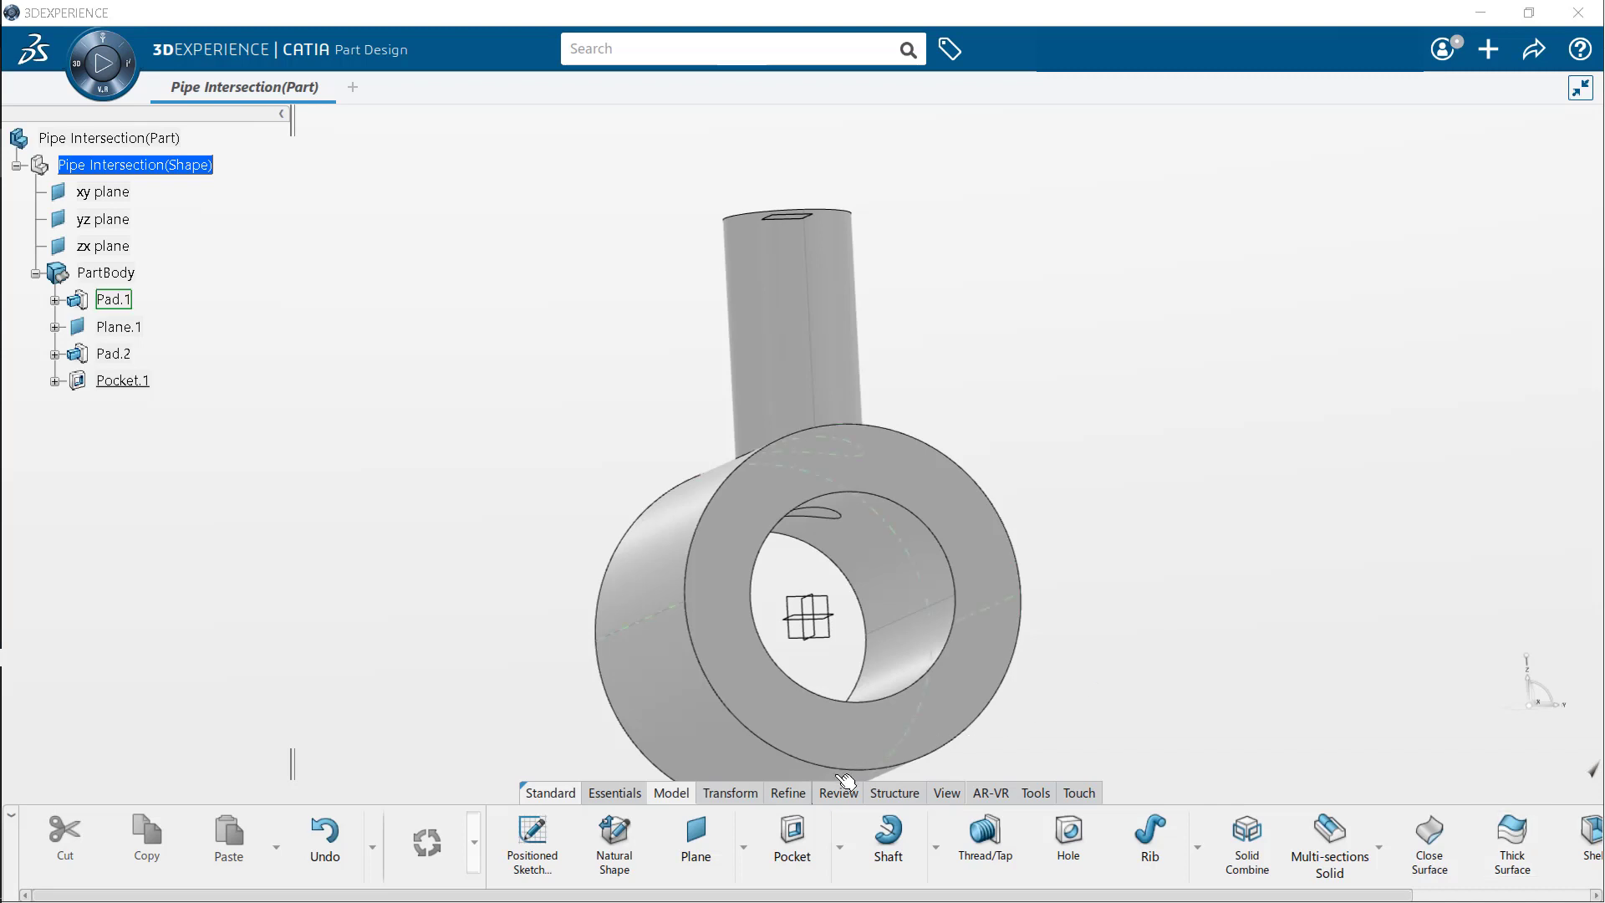
left_click(794, 792)
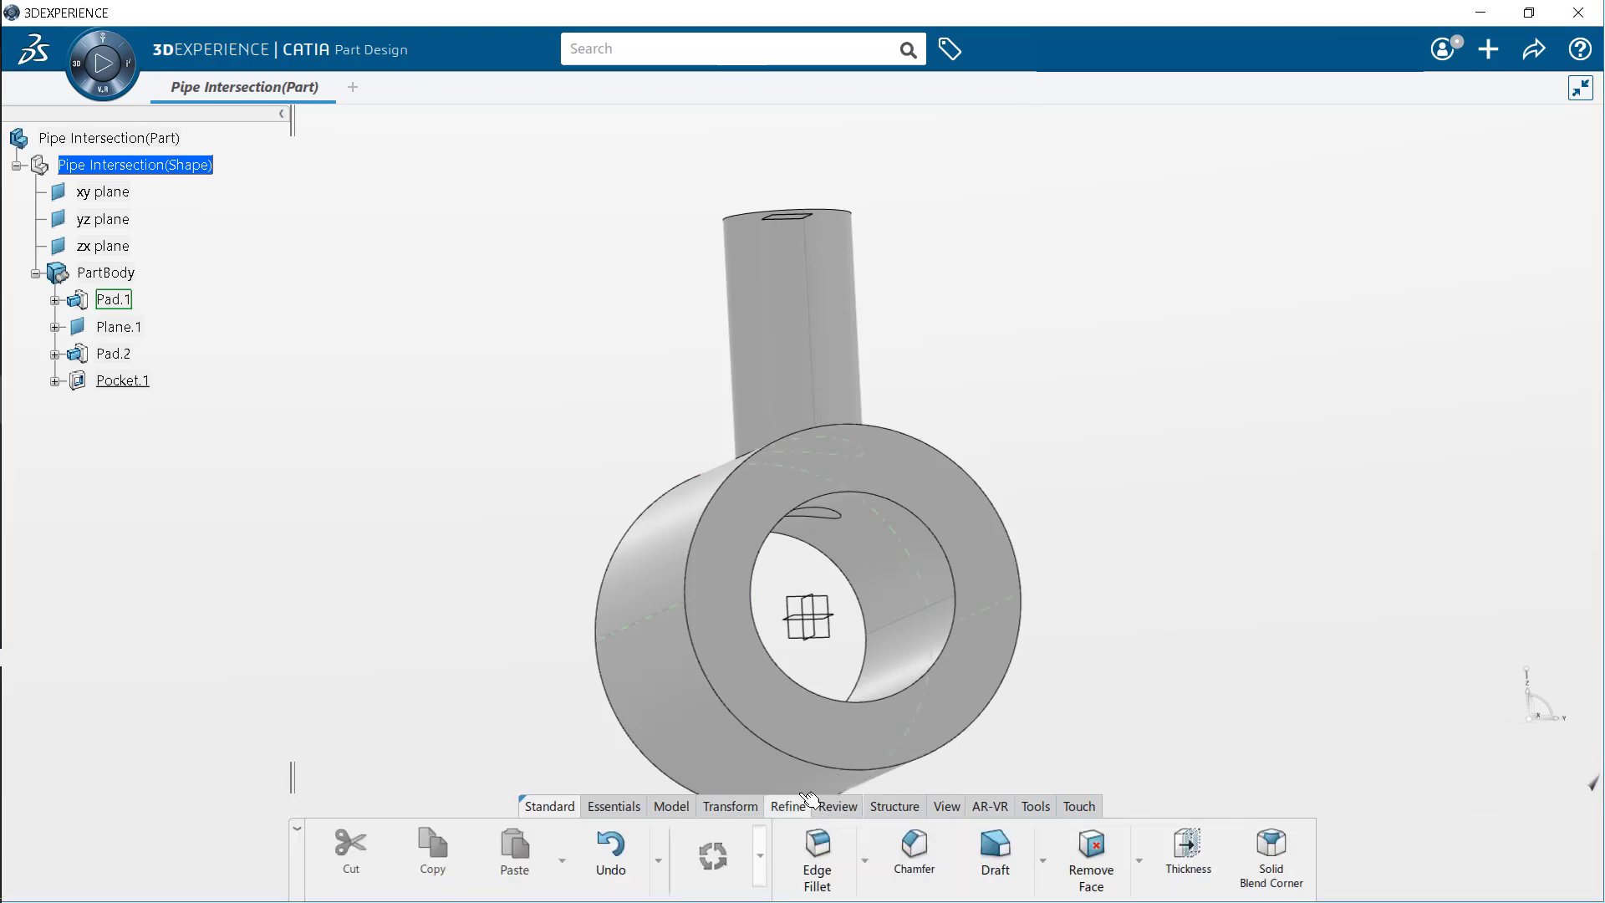
left_click(824, 845)
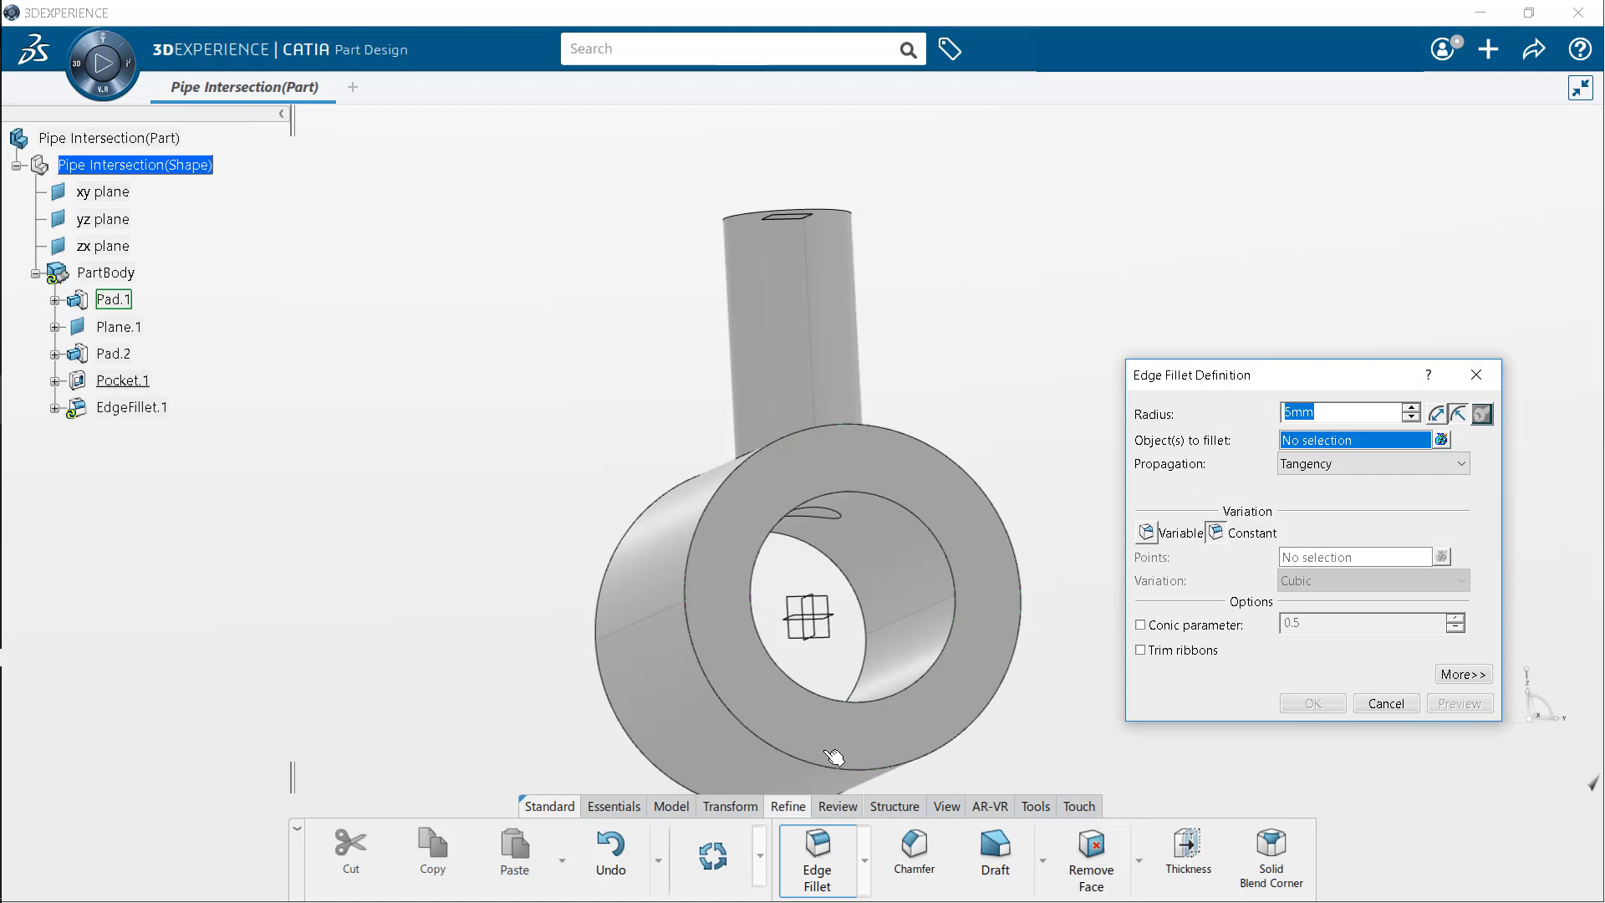
type("4")
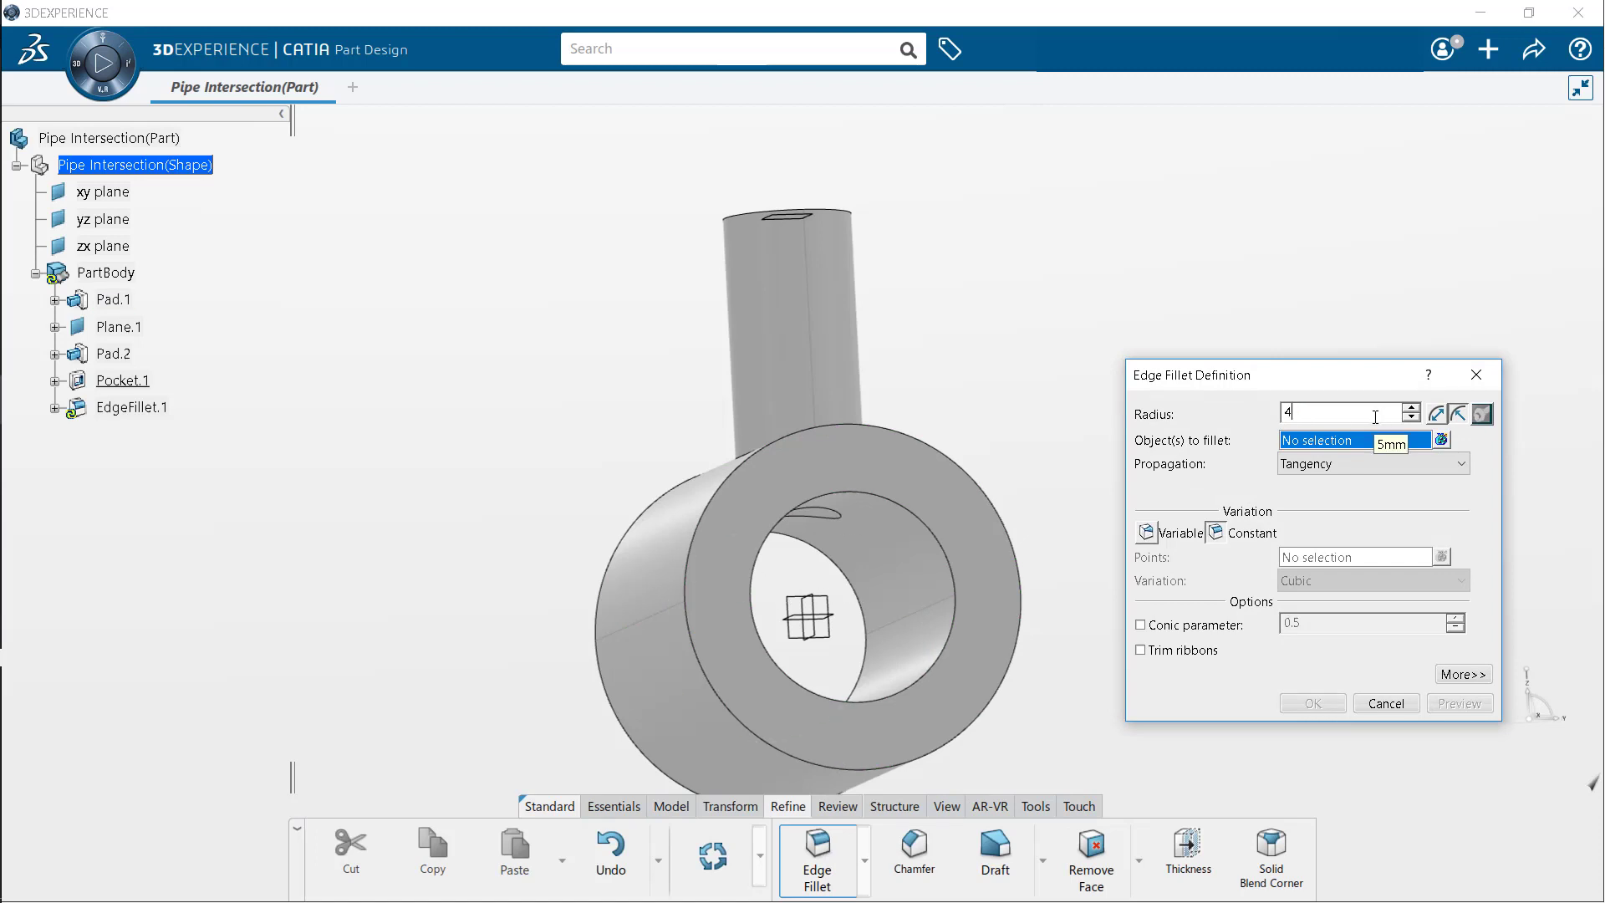
type("0")
middle_click_drag(919, 449, 591, 465)
scroll(591, 465, "up", 5)
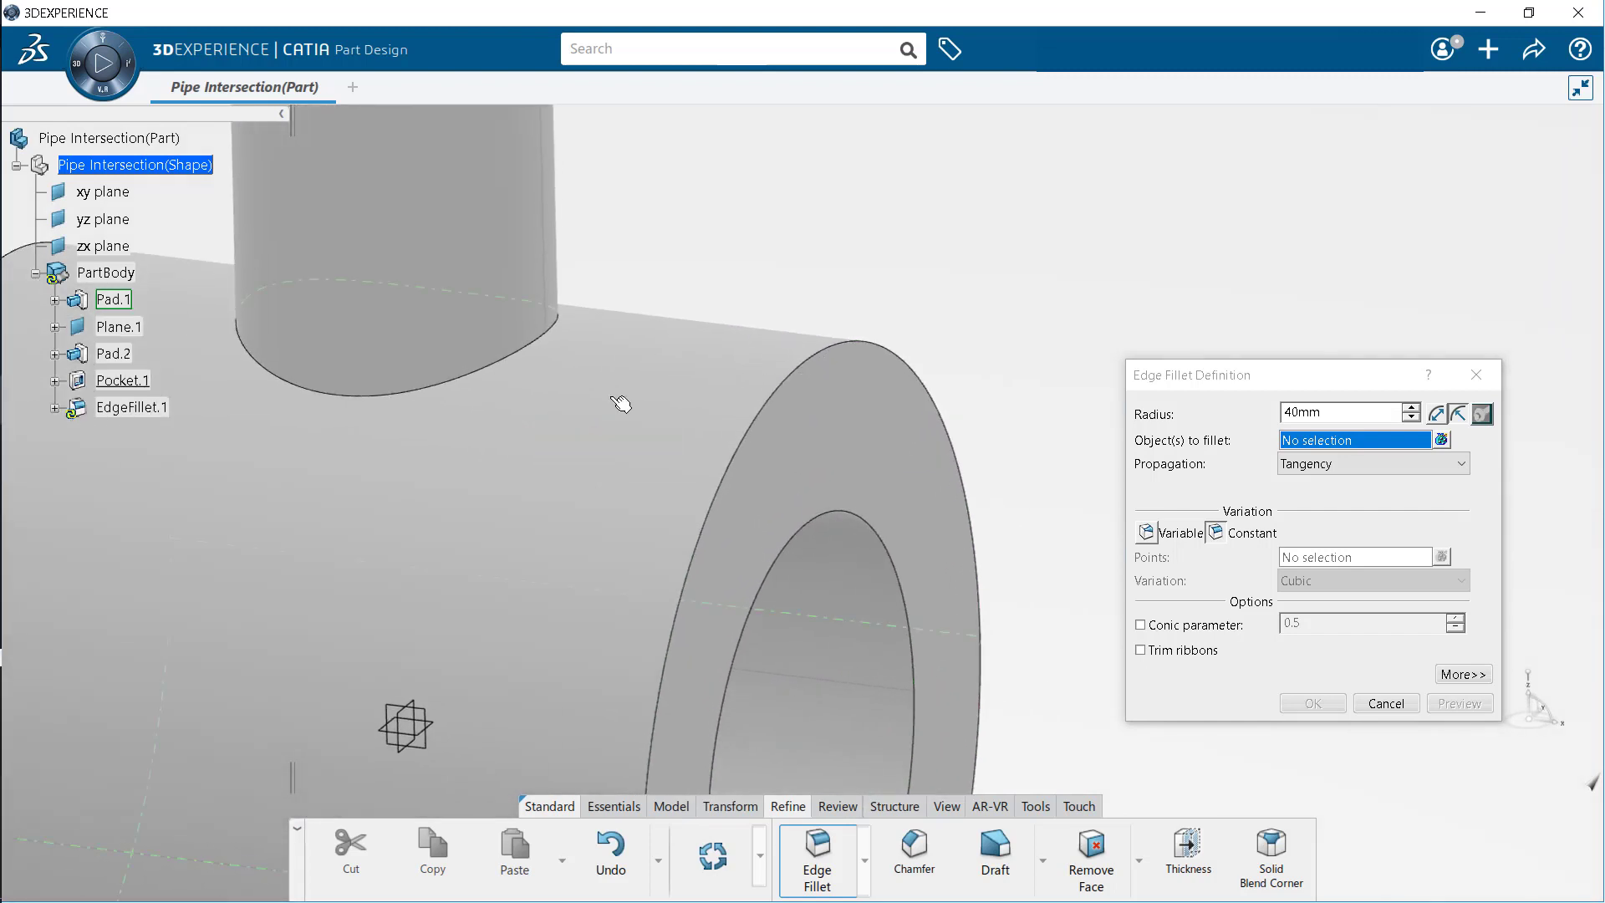
left_click(437, 388)
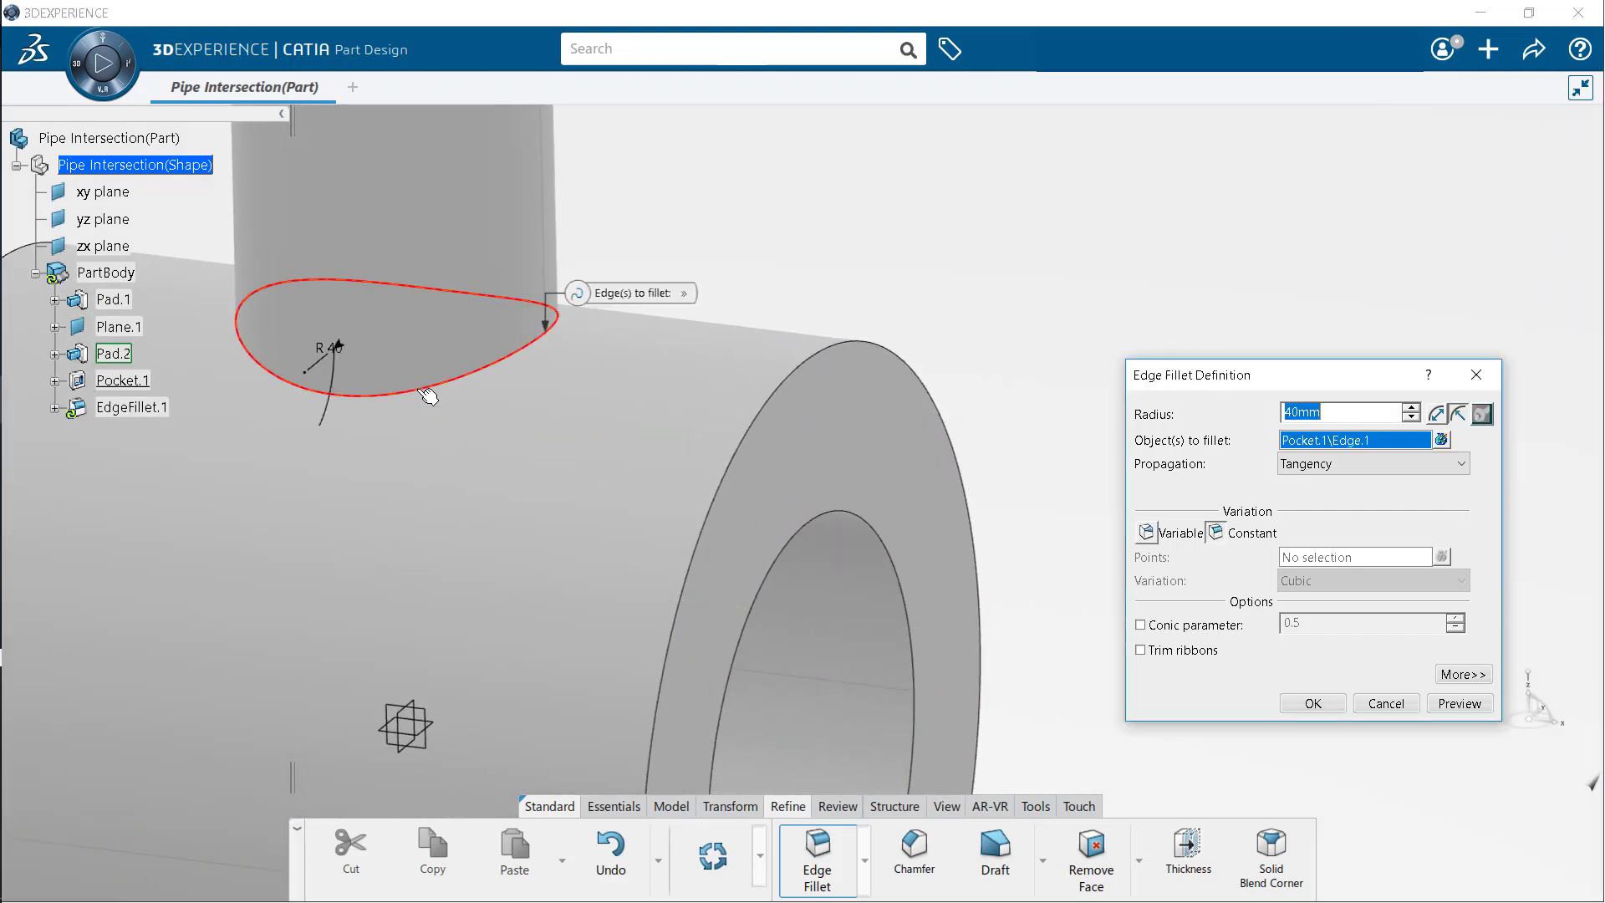
left_click(1312, 705)
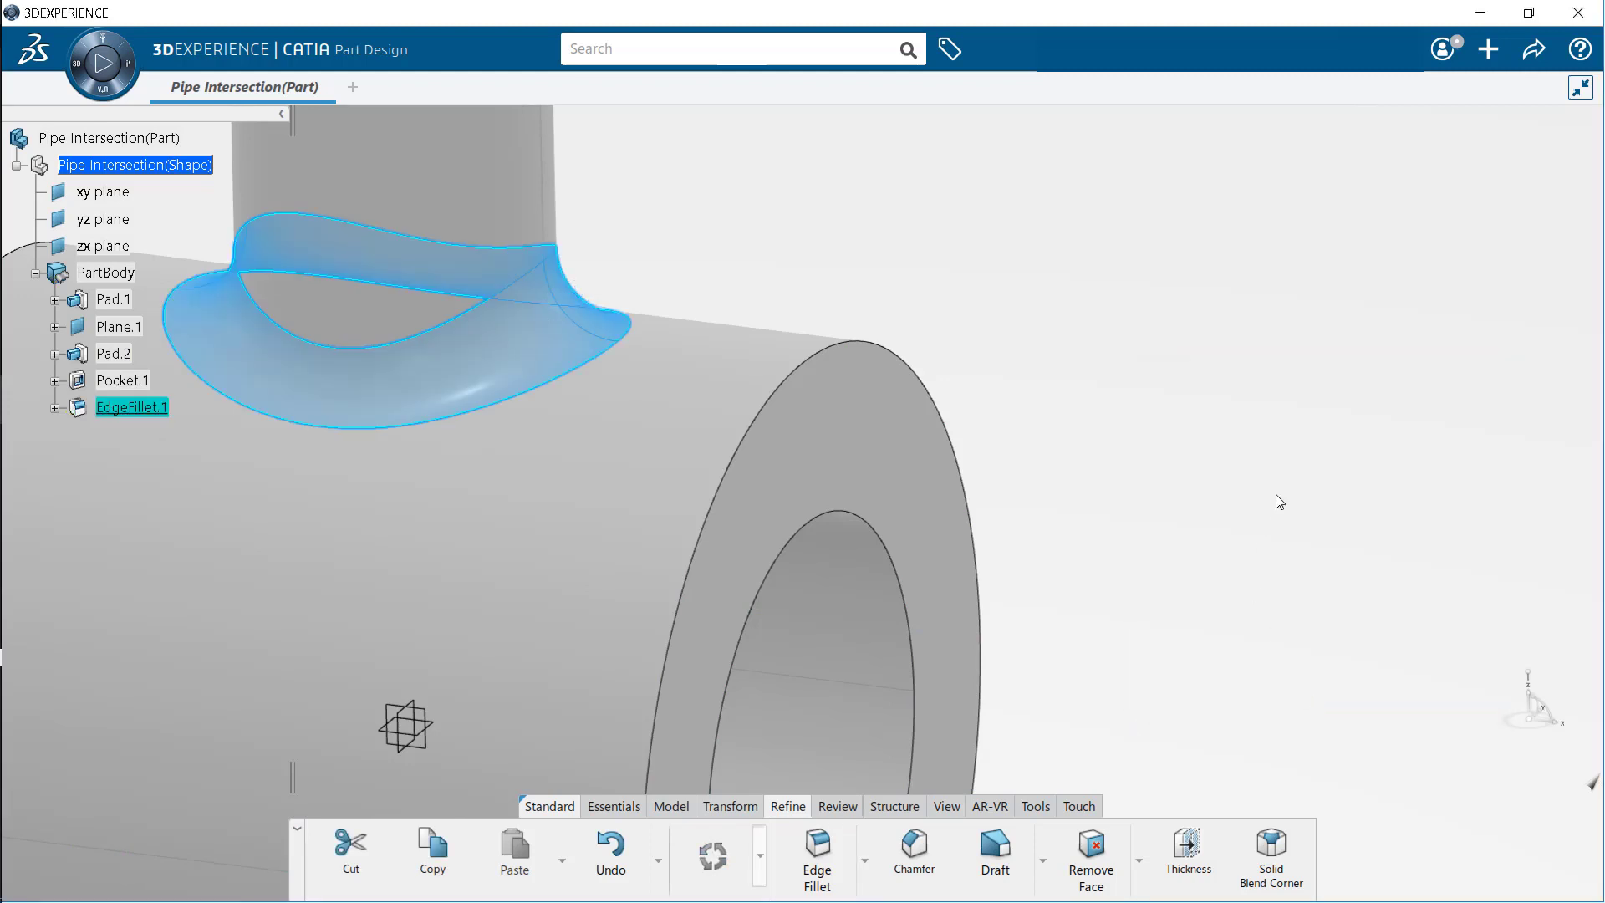
scroll(853, 445, "down", 6)
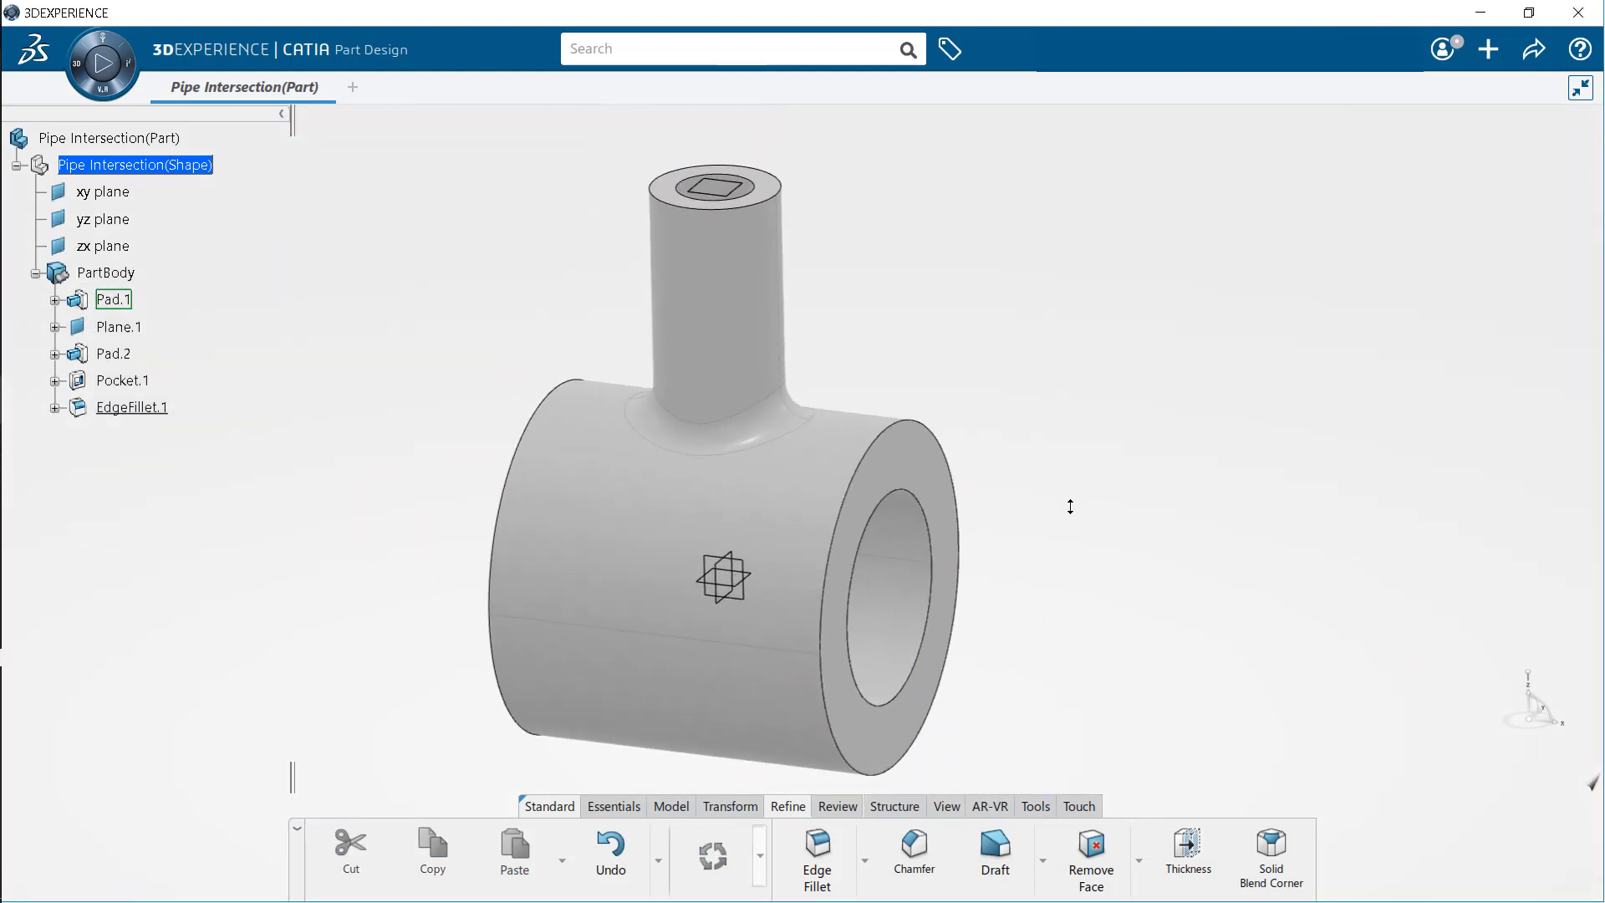
middle_click_drag(1038, 546, 948, 581)
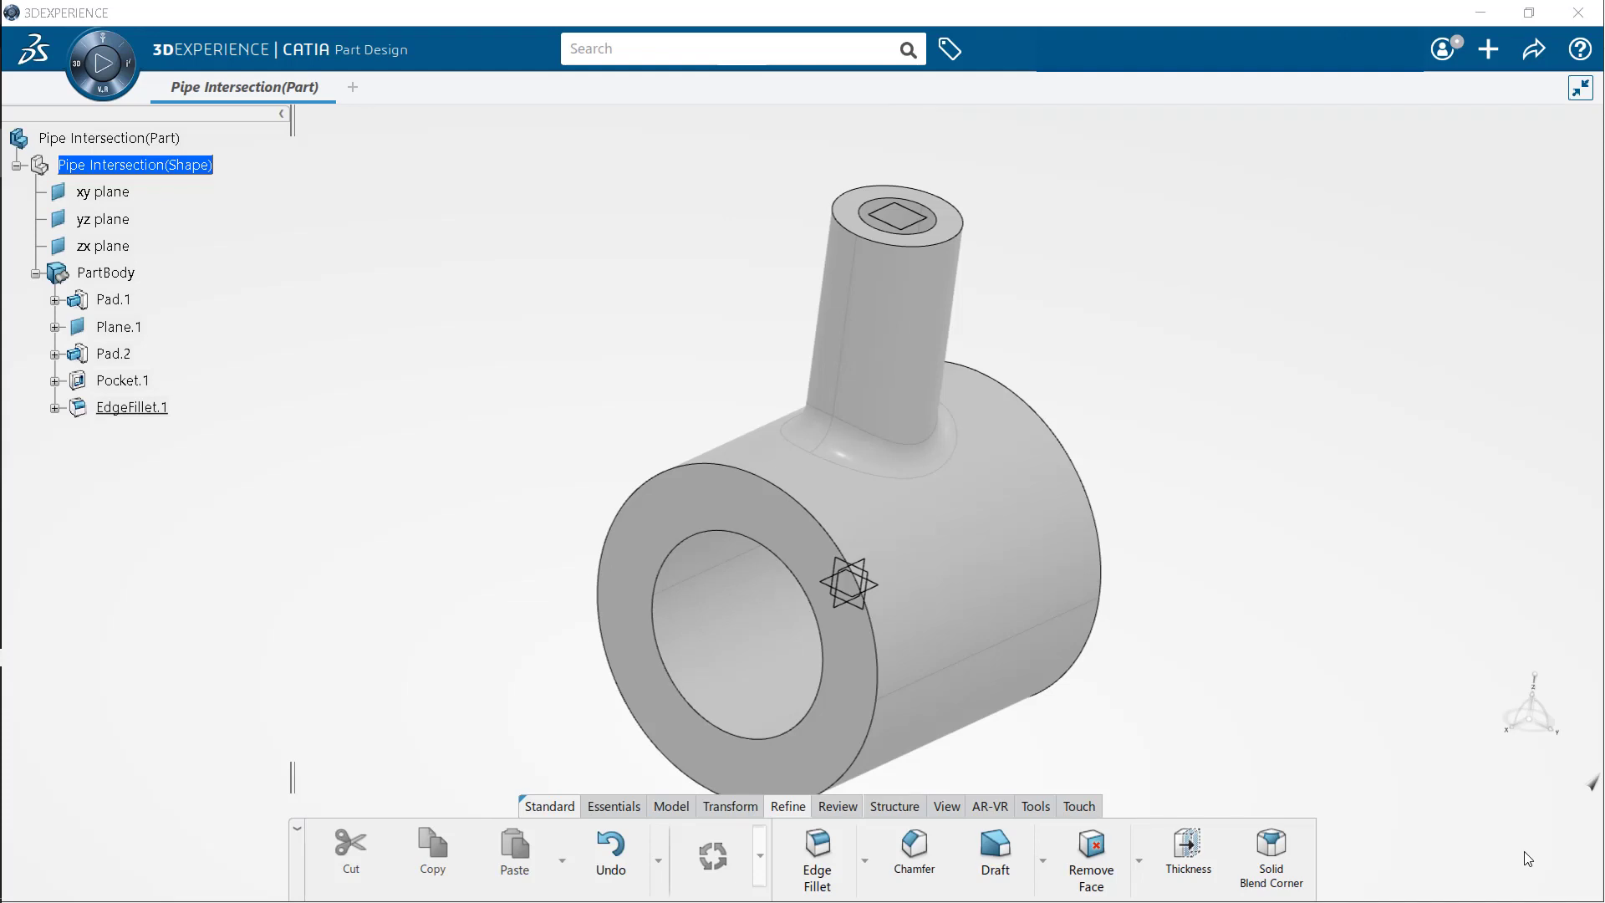
Create Split.1 using the yz plane as splitting element, keeping half of the pipe.
left_click(731, 807)
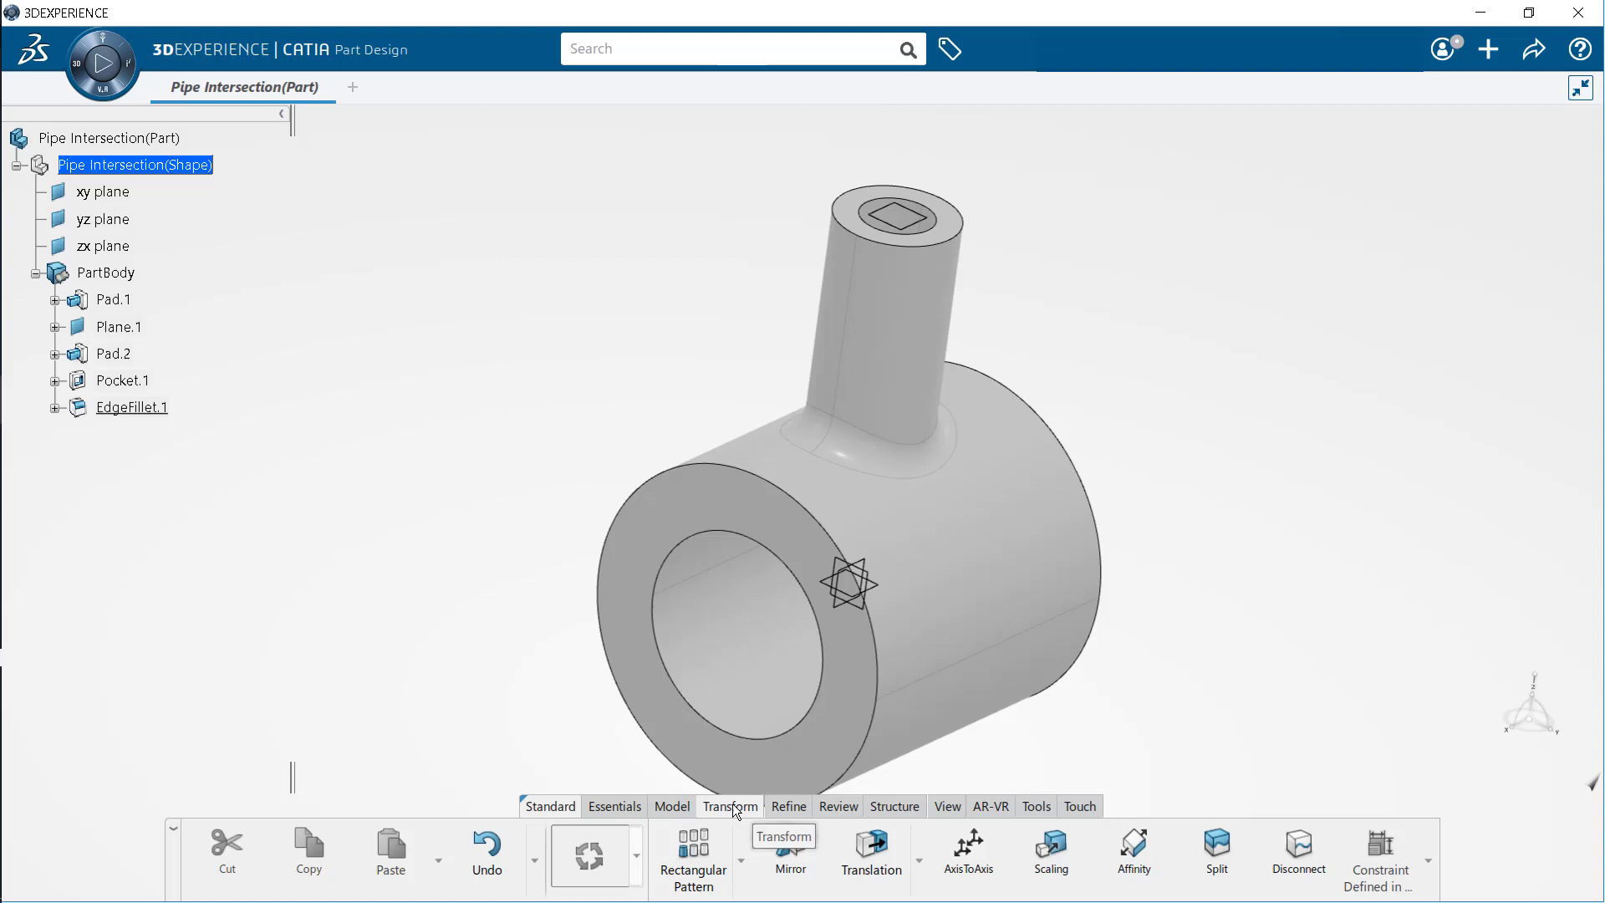
left_click(1217, 844)
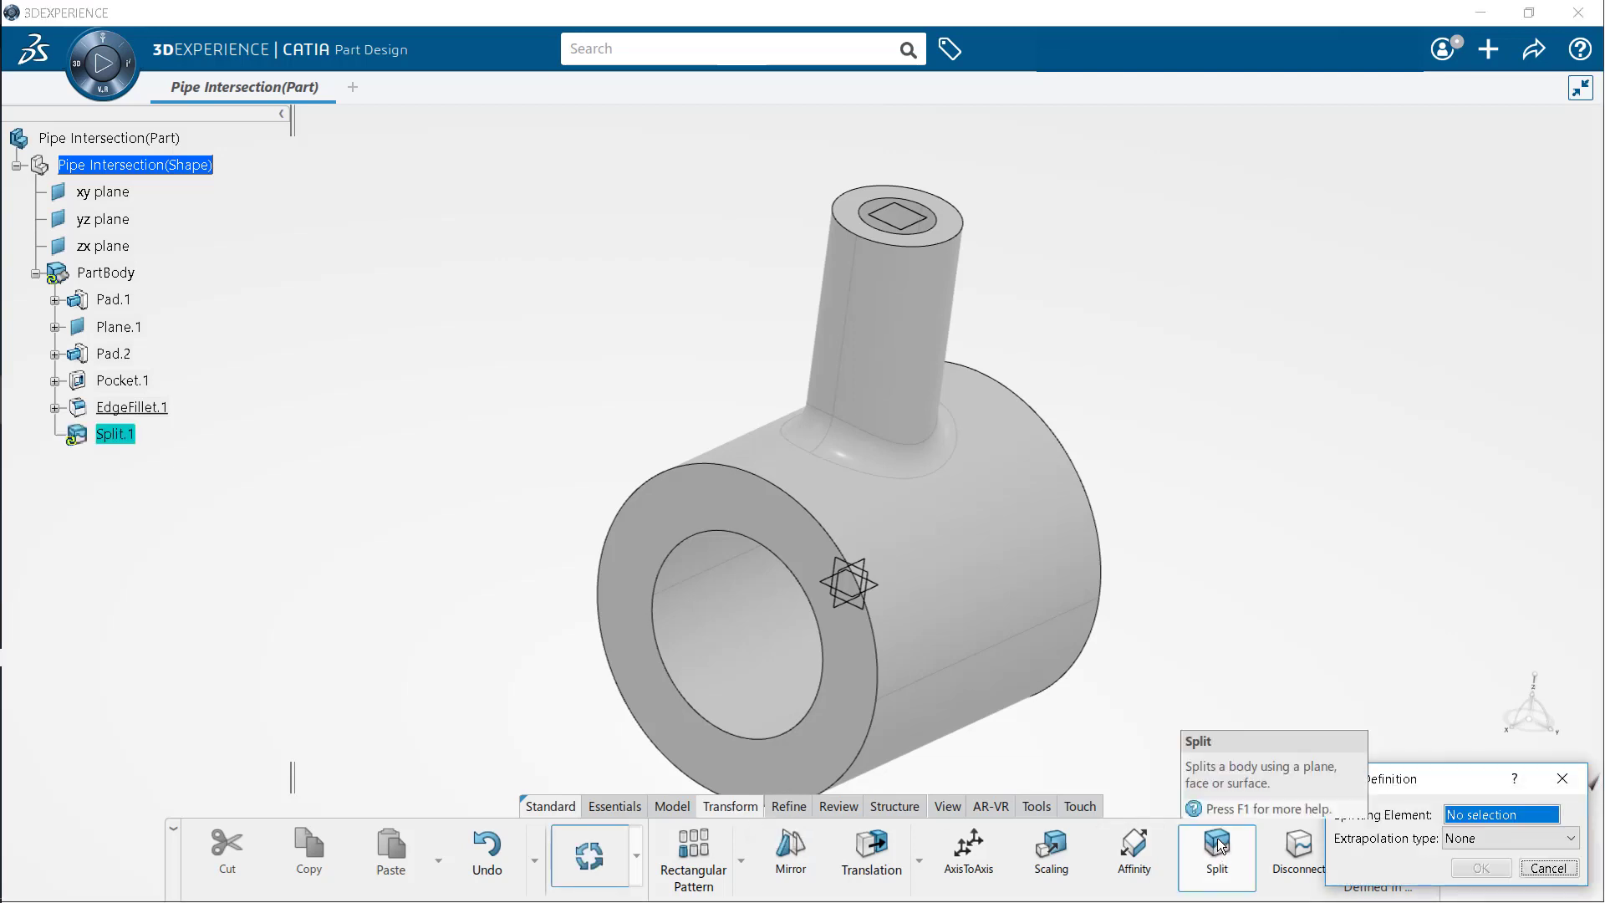
left_click_drag(1414, 781, 1356, 443)
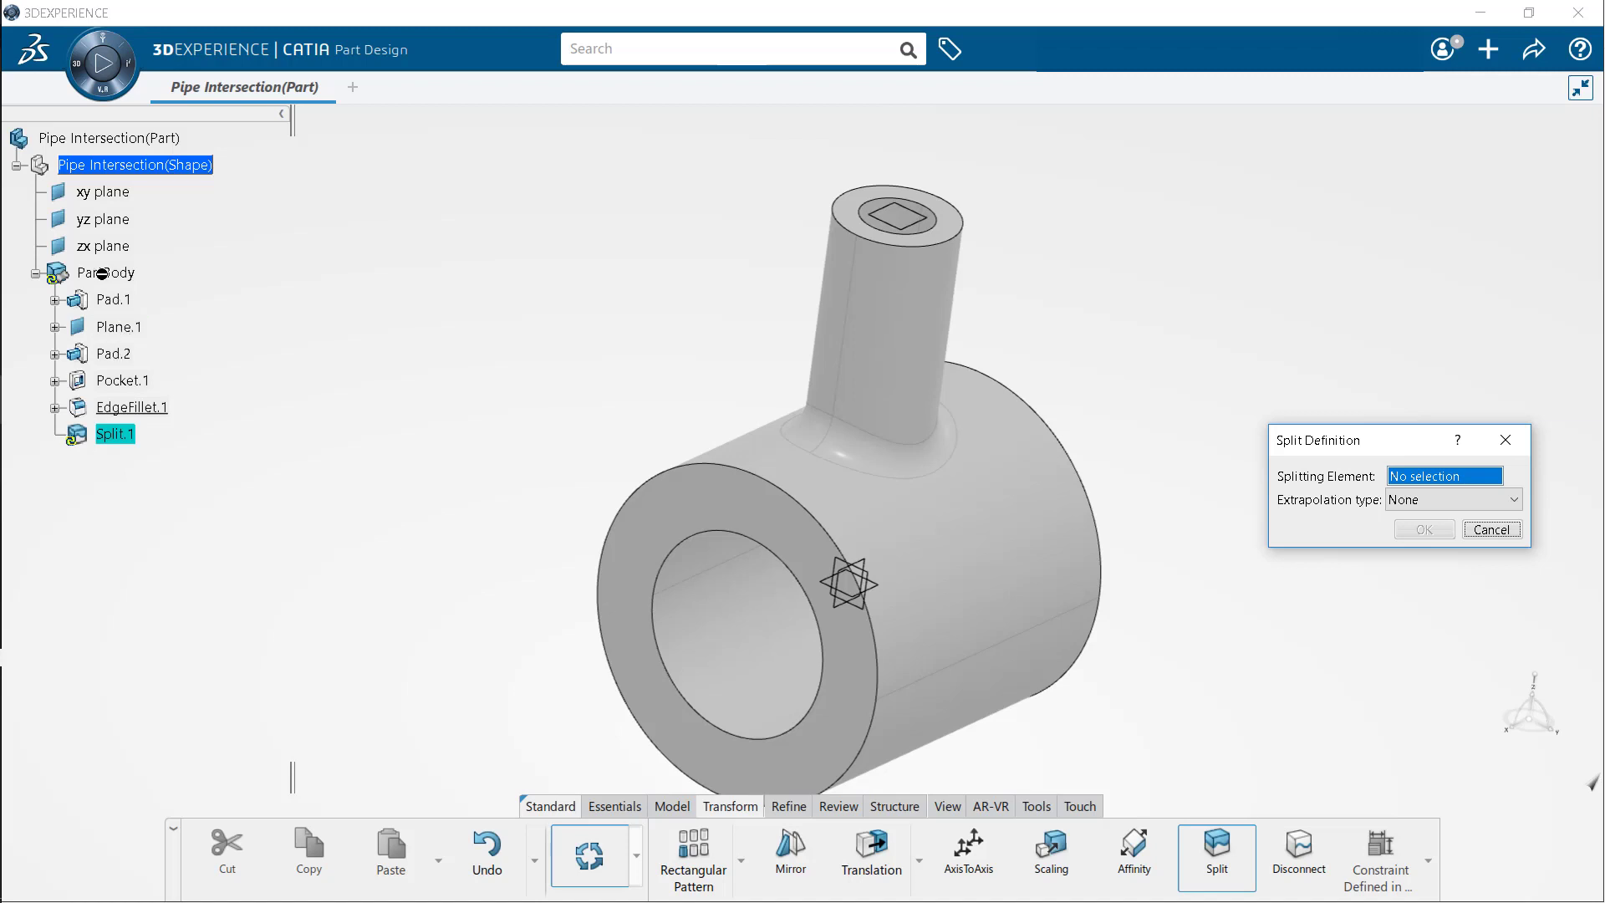
left_click(102, 219)
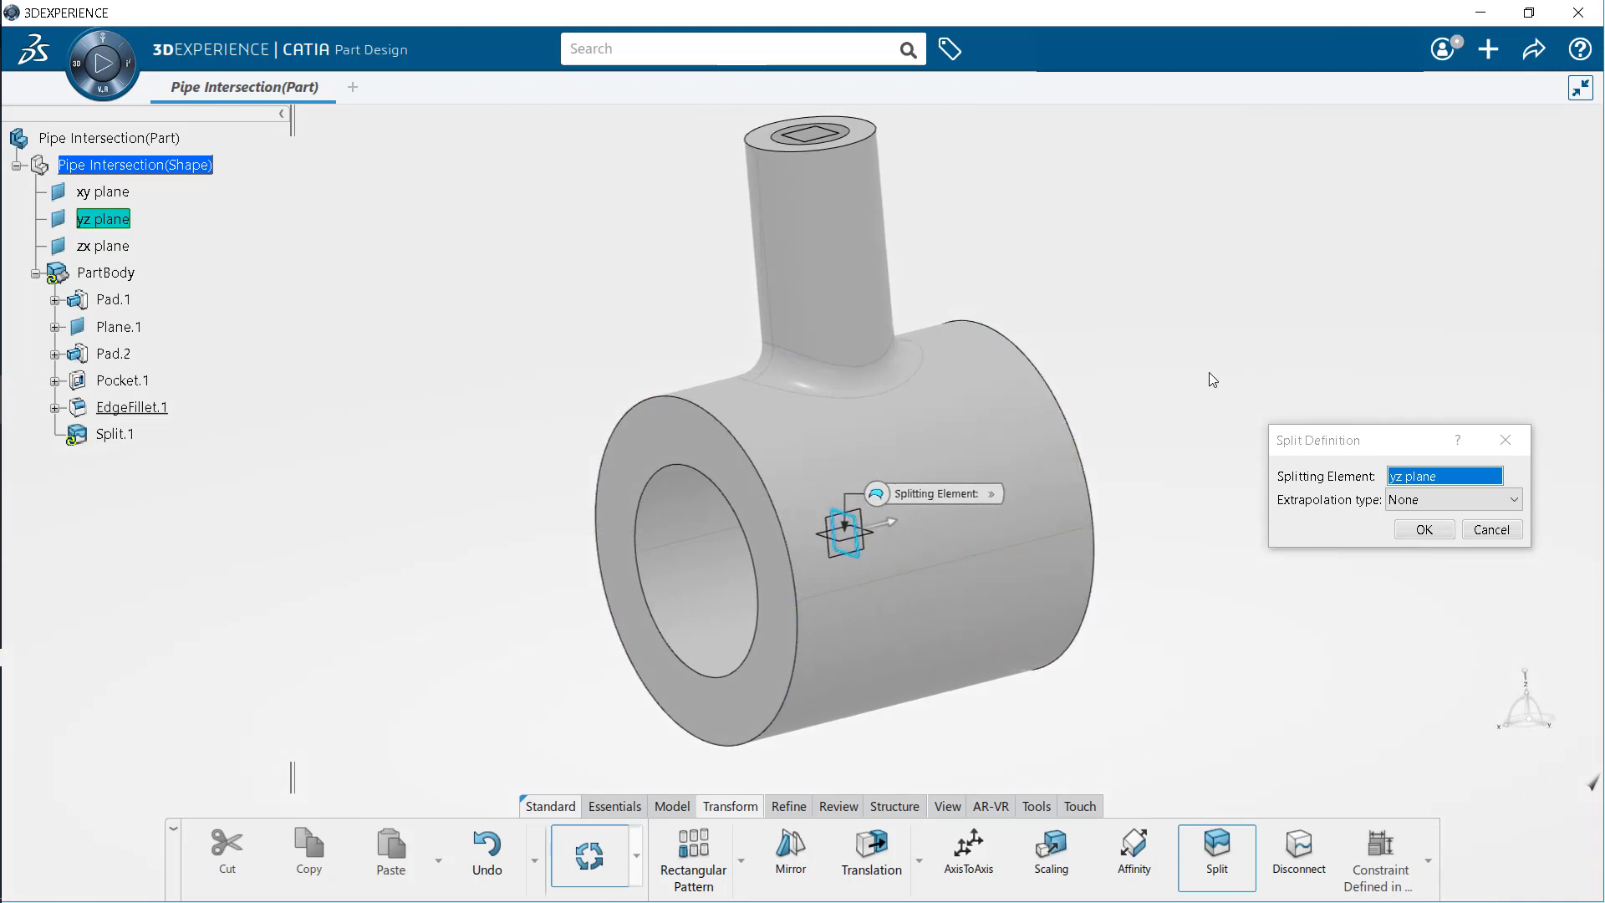
left_click(1426, 532)
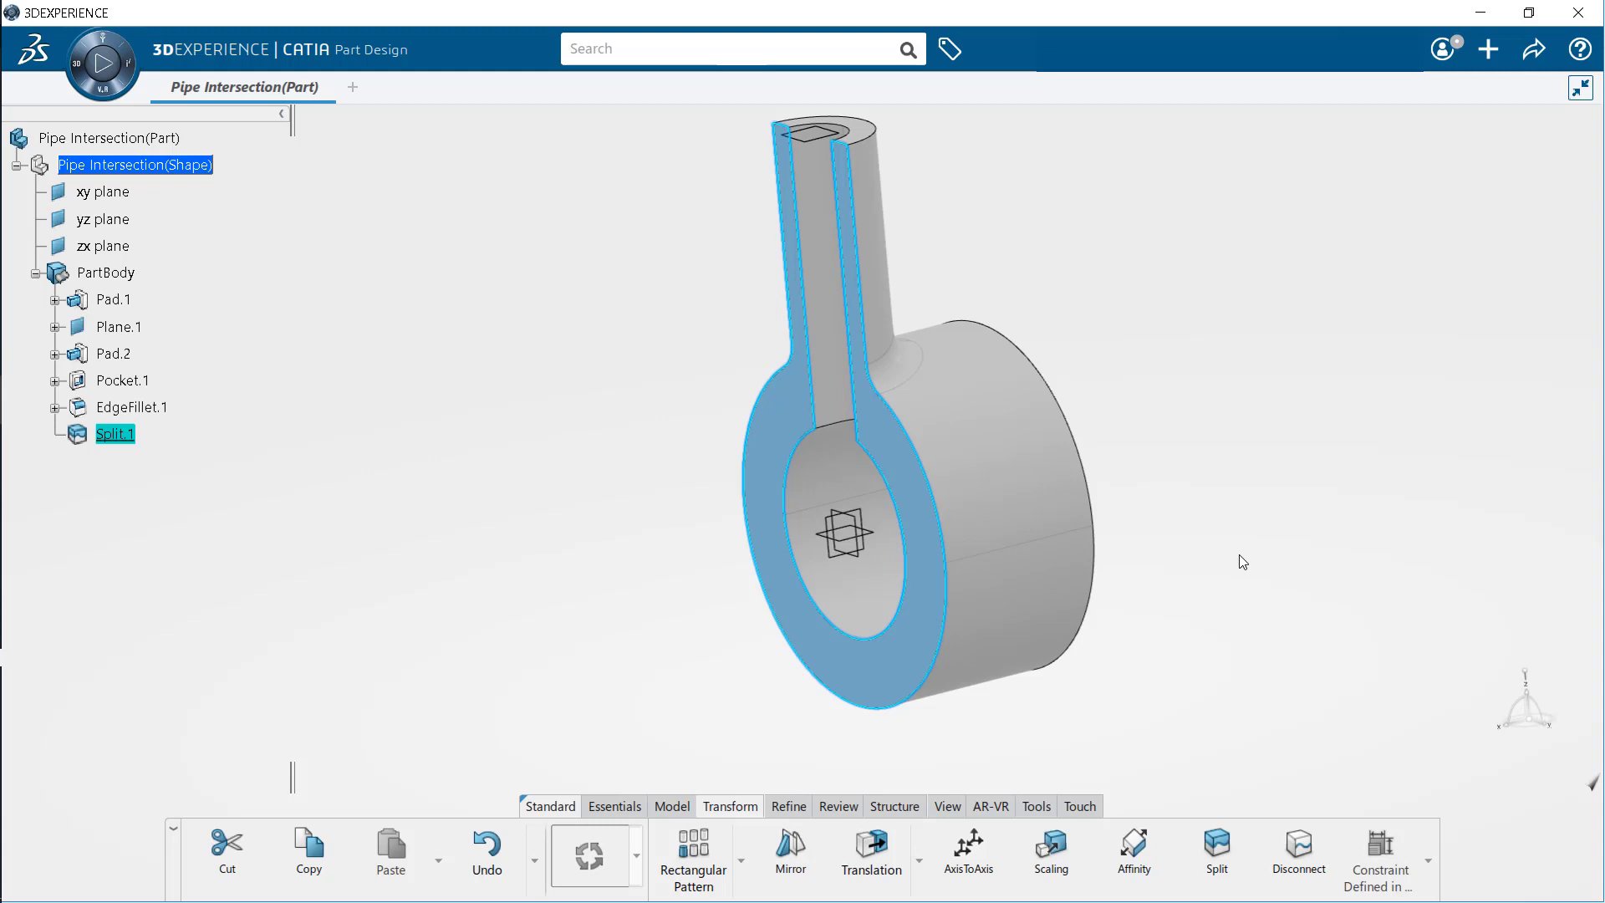
Create Split.2 along the zx plane and rotate to inspect the remaining quarter tee.
left_click(1224, 853)
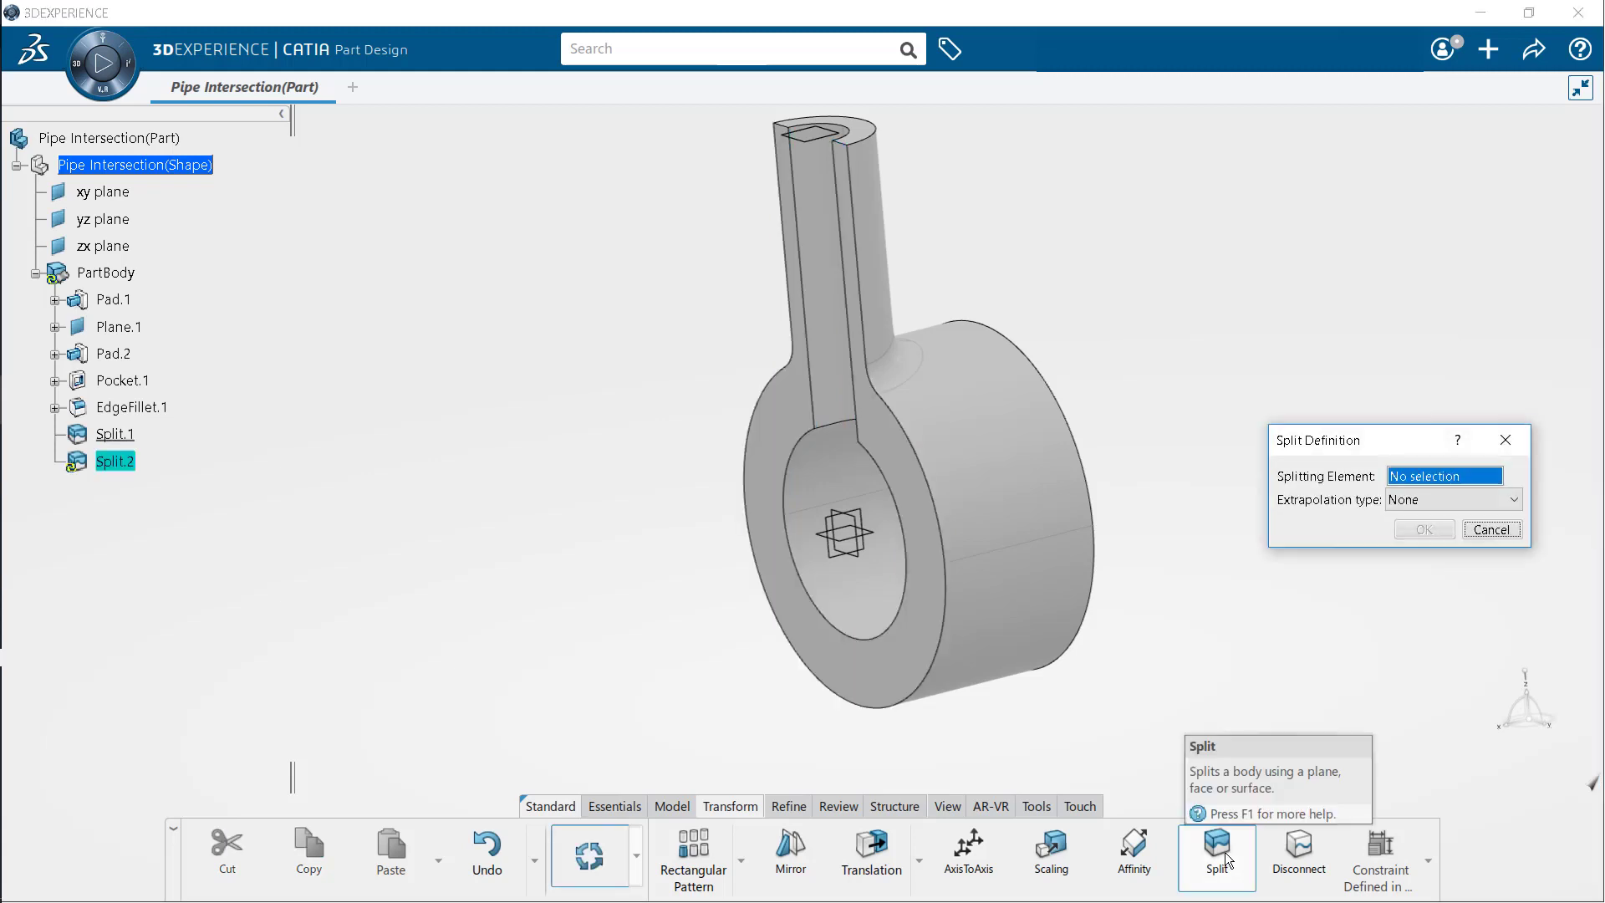
left_click(113, 250)
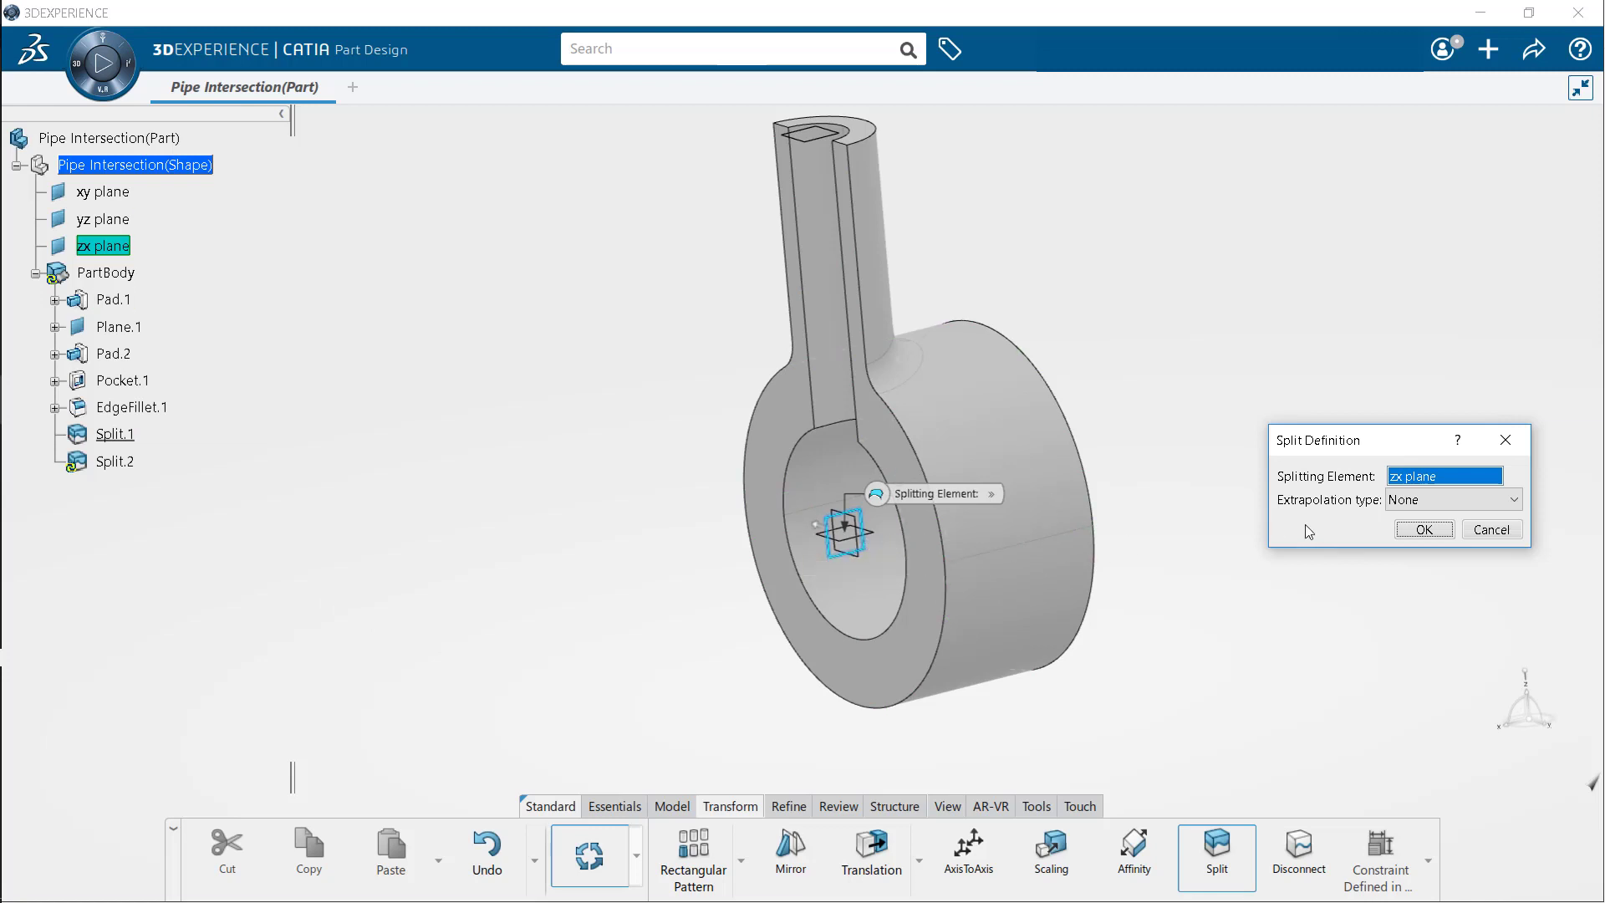
left_click(1424, 529)
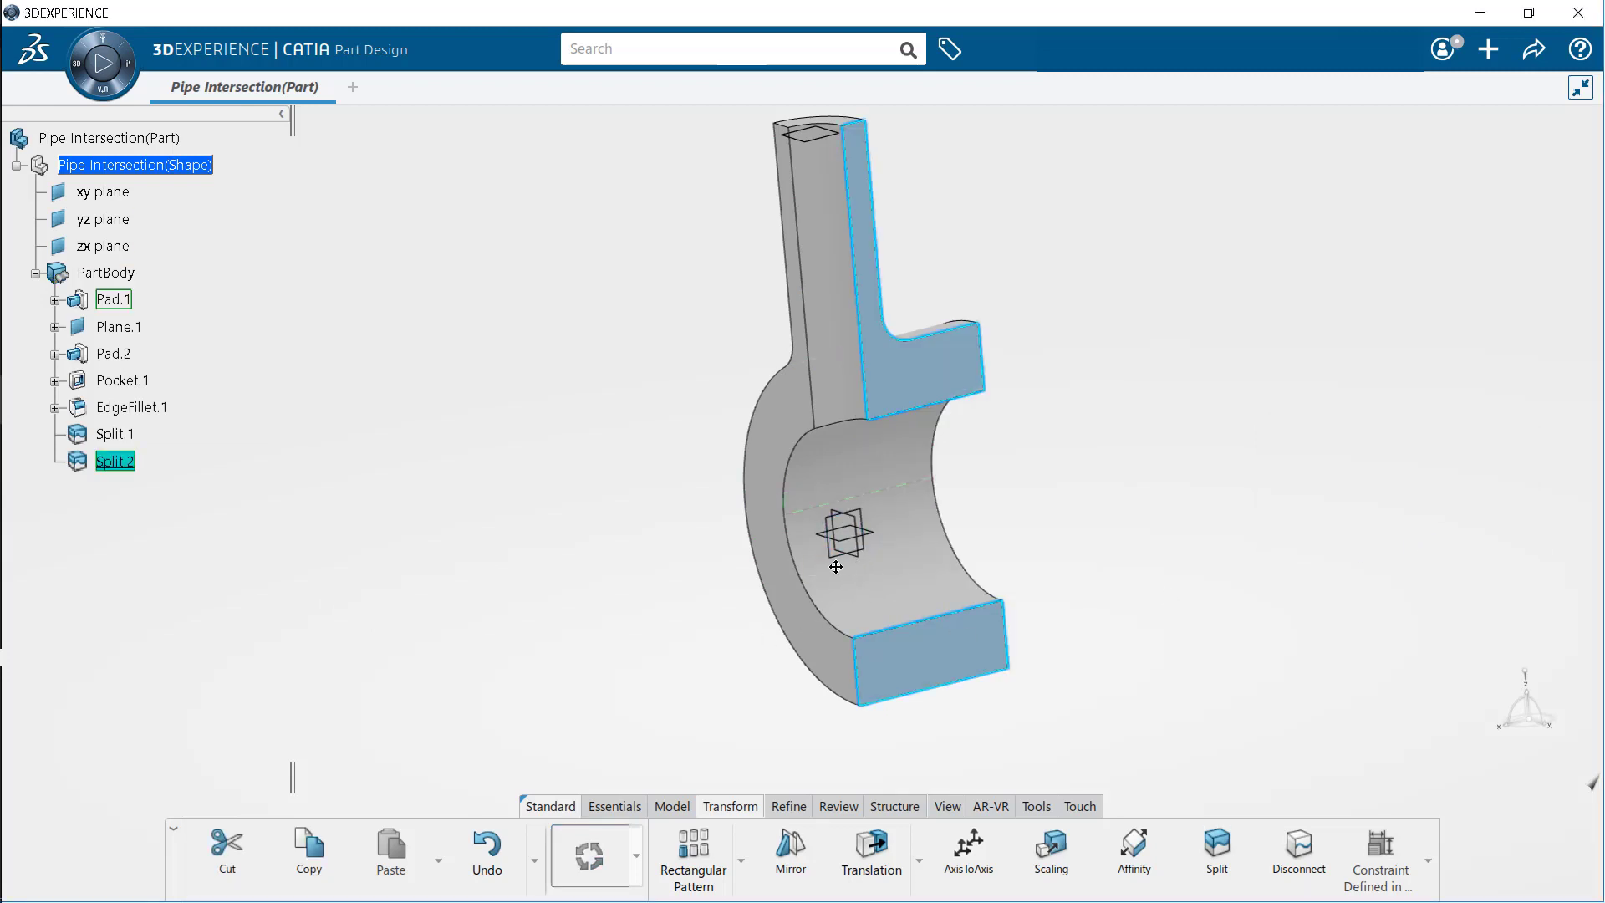
middle_click_drag(765, 633, 888, 545)
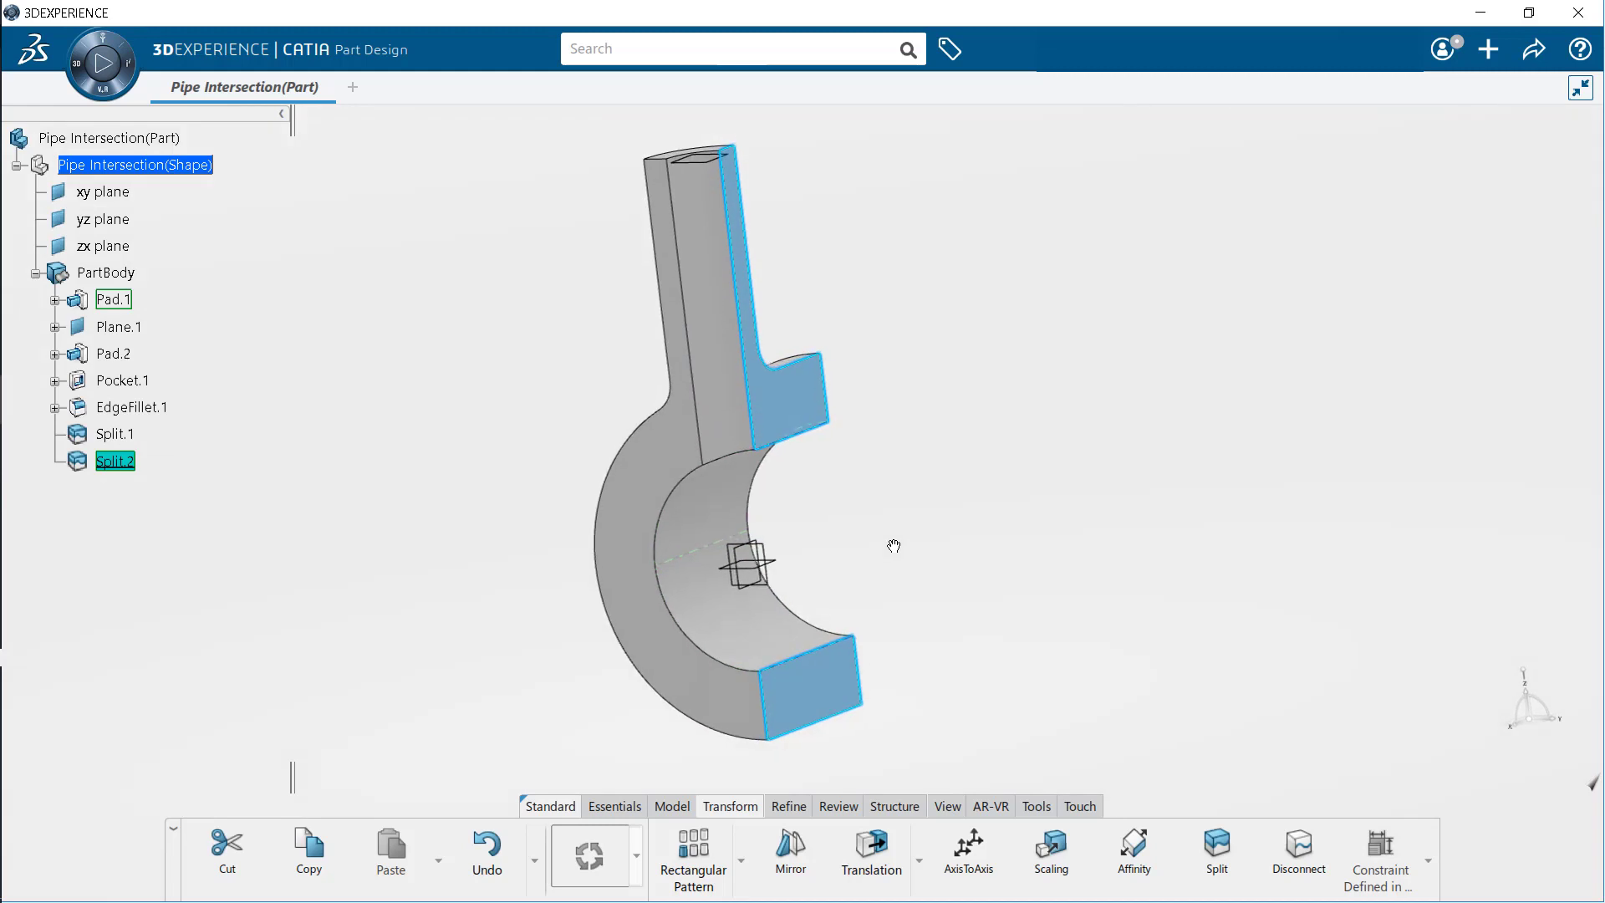
left_click(1172, 499)
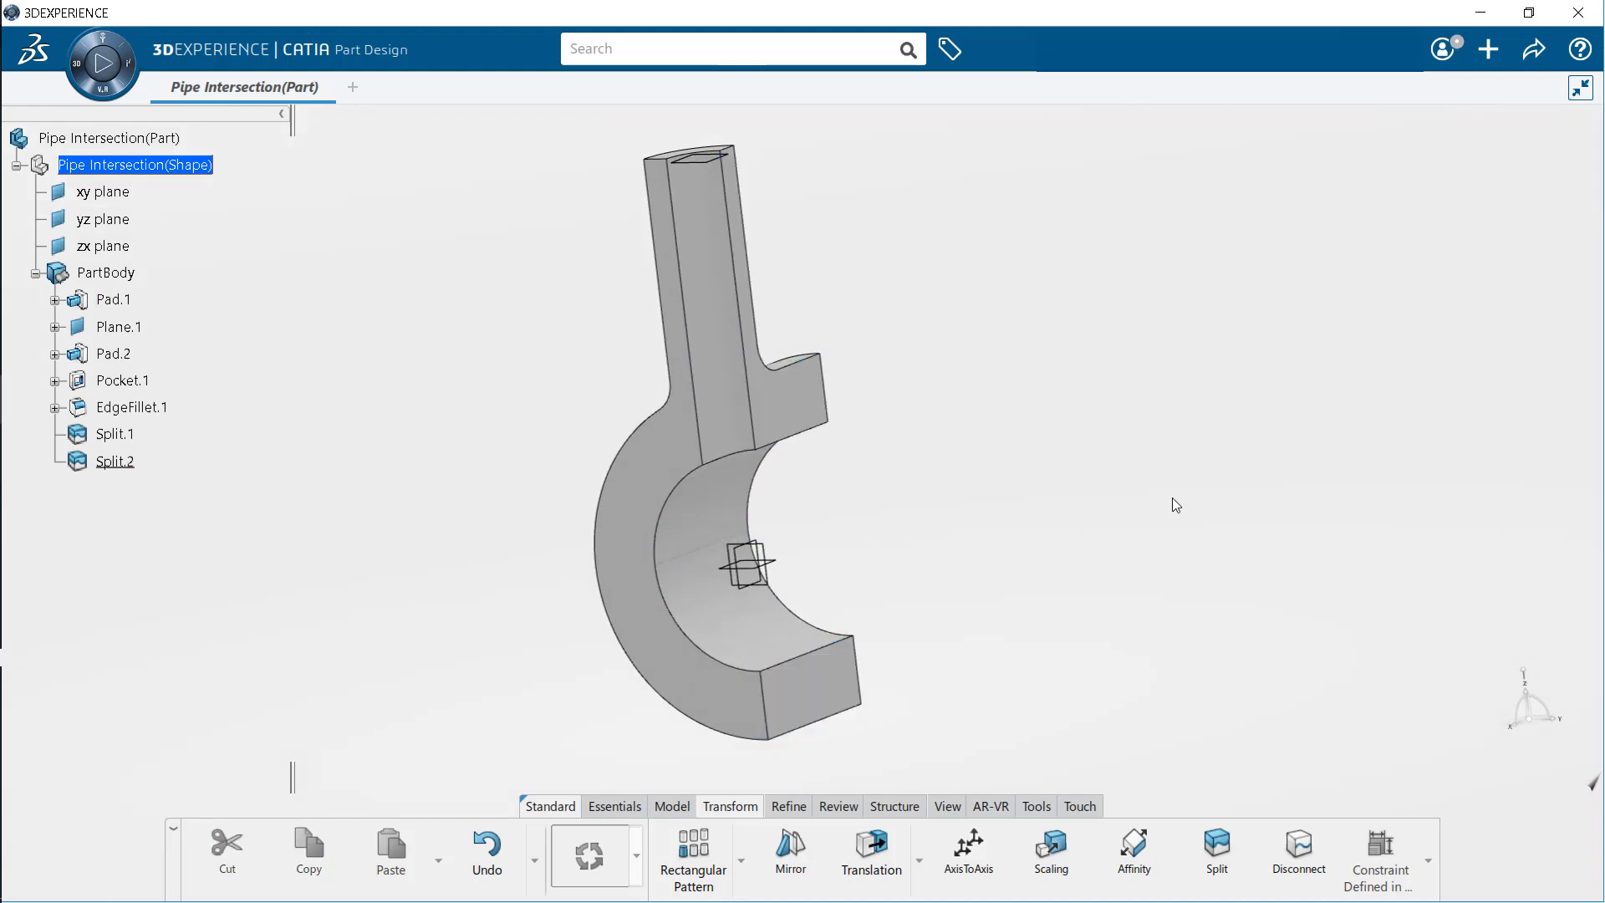